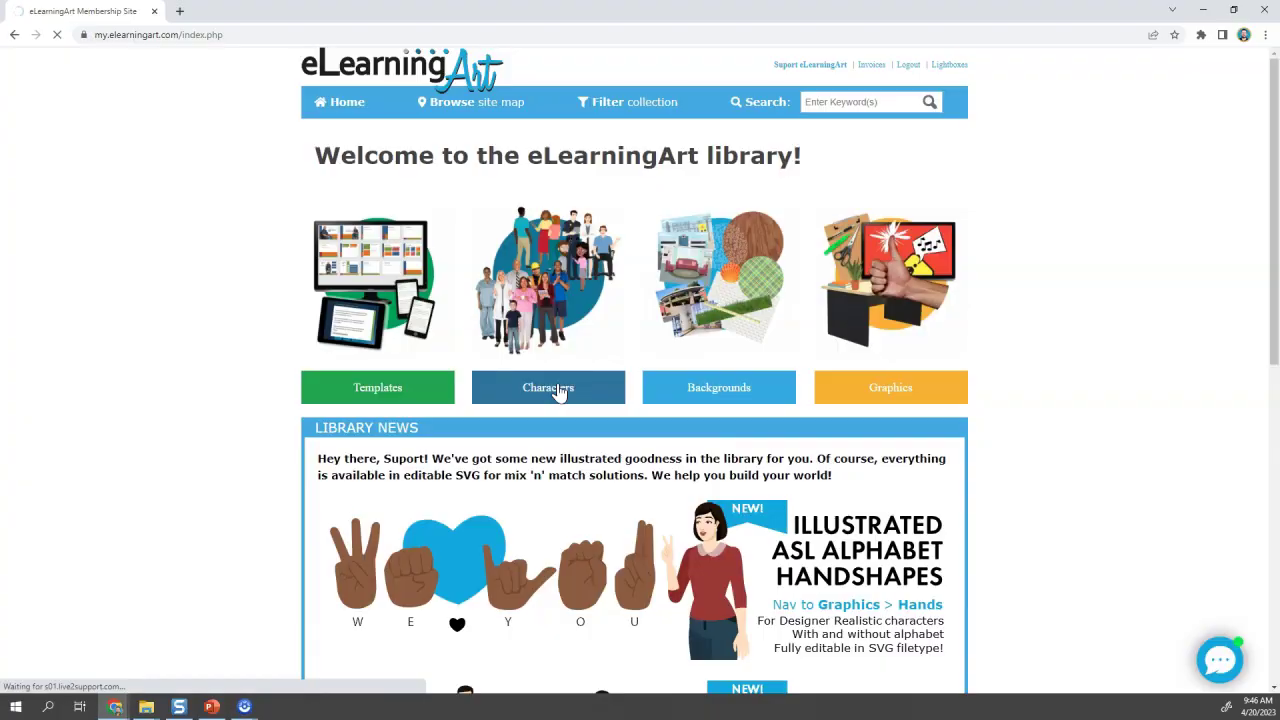
Open the Teo Industrial gallery through the Characters, All Workwear Characters and All Uniform - Long Sleeve Characters categories.
{"action": "left_click", "coordinate": [548, 387]}
{"action": "scroll", "coordinate": [400, 288], "scroll_direction": "down", "scroll_amount": 3}
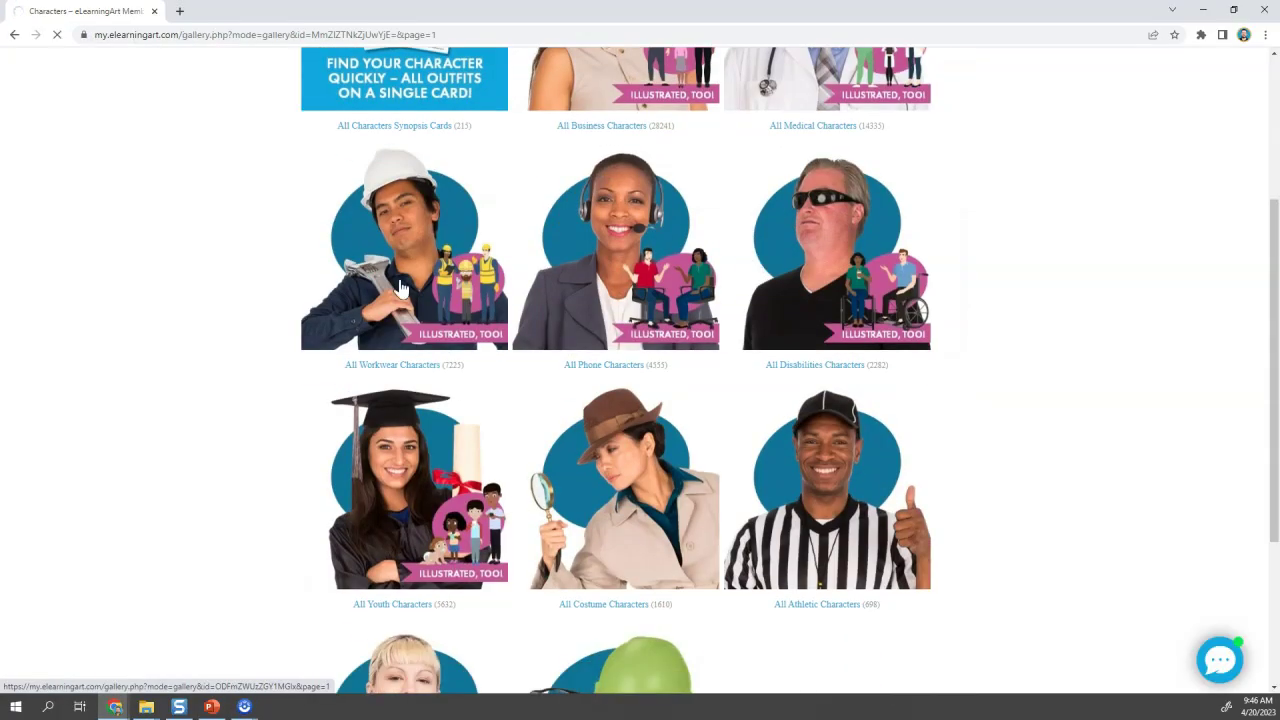
{"action": "left_click", "coordinate": [400, 288]}
{"action": "left_click", "coordinate": [403, 286]}
{"action": "scroll", "coordinate": [430, 285], "scroll_direction": "down", "scroll_amount": 5}
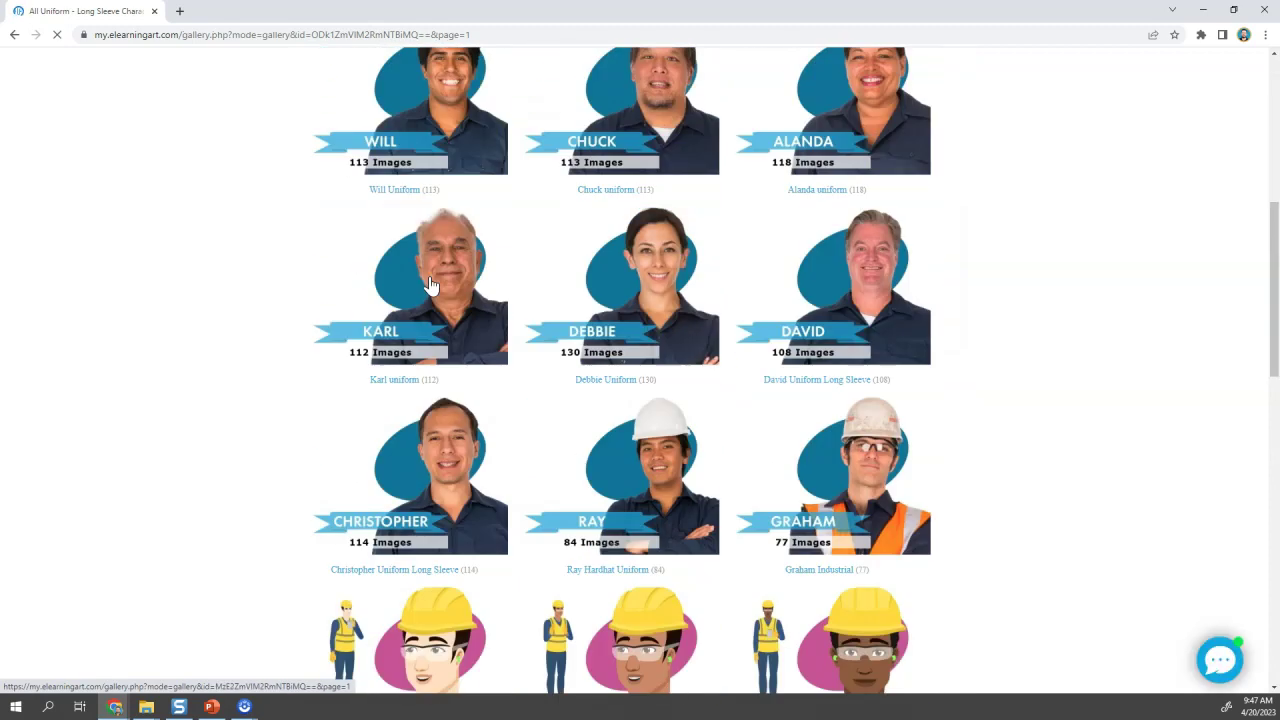
{"action": "scroll", "coordinate": [430, 285], "scroll_direction": "down", "scroll_amount": 5}
{"action": "left_click", "coordinate": [480, 409]}
Go to page 3 of the gallery and open the "Teo smiling in industrial uniform" image.
{"action": "left_click", "coordinate": [840, 209]}
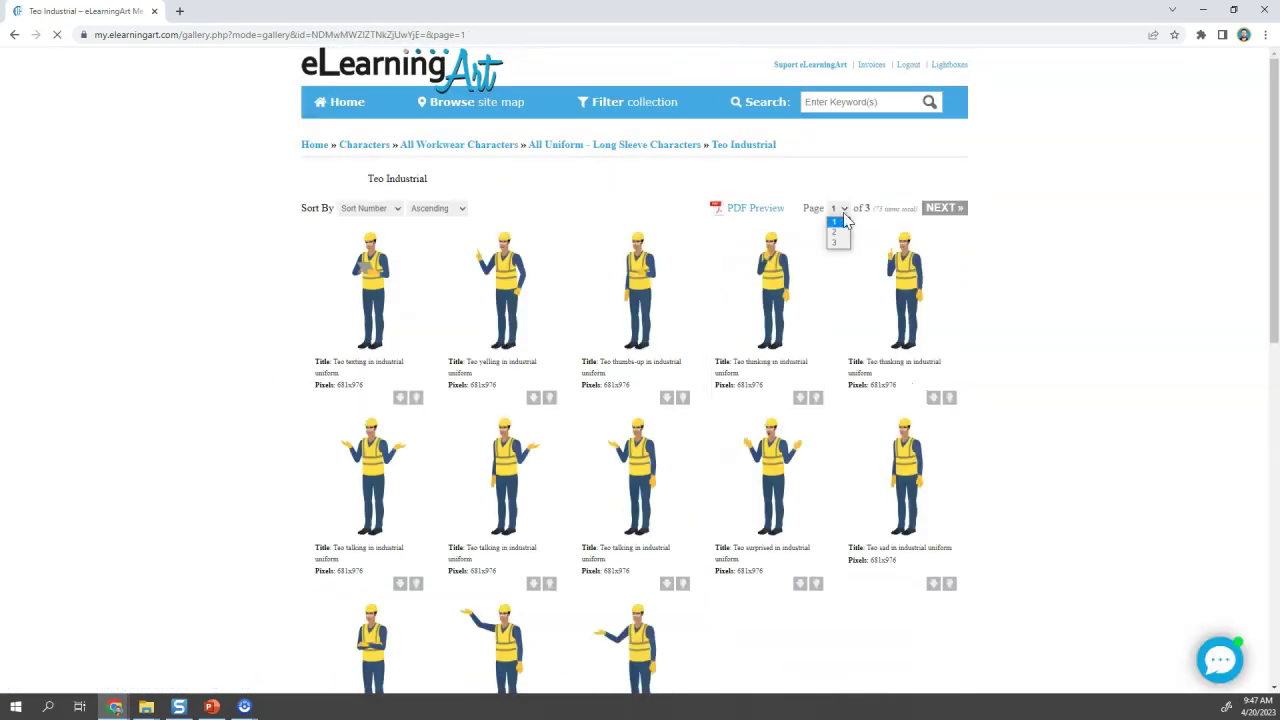
{"action": "left_click", "coordinate": [834, 241]}
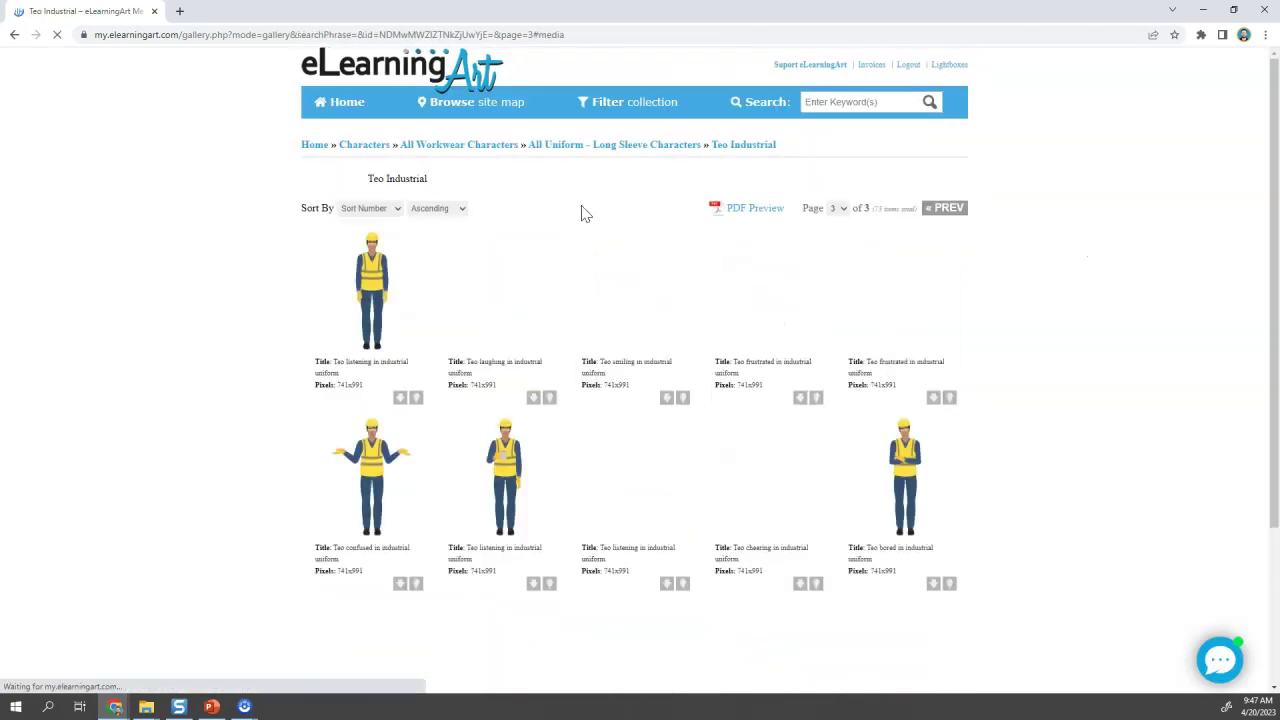
{"action": "left_click", "coordinate": [646, 289]}
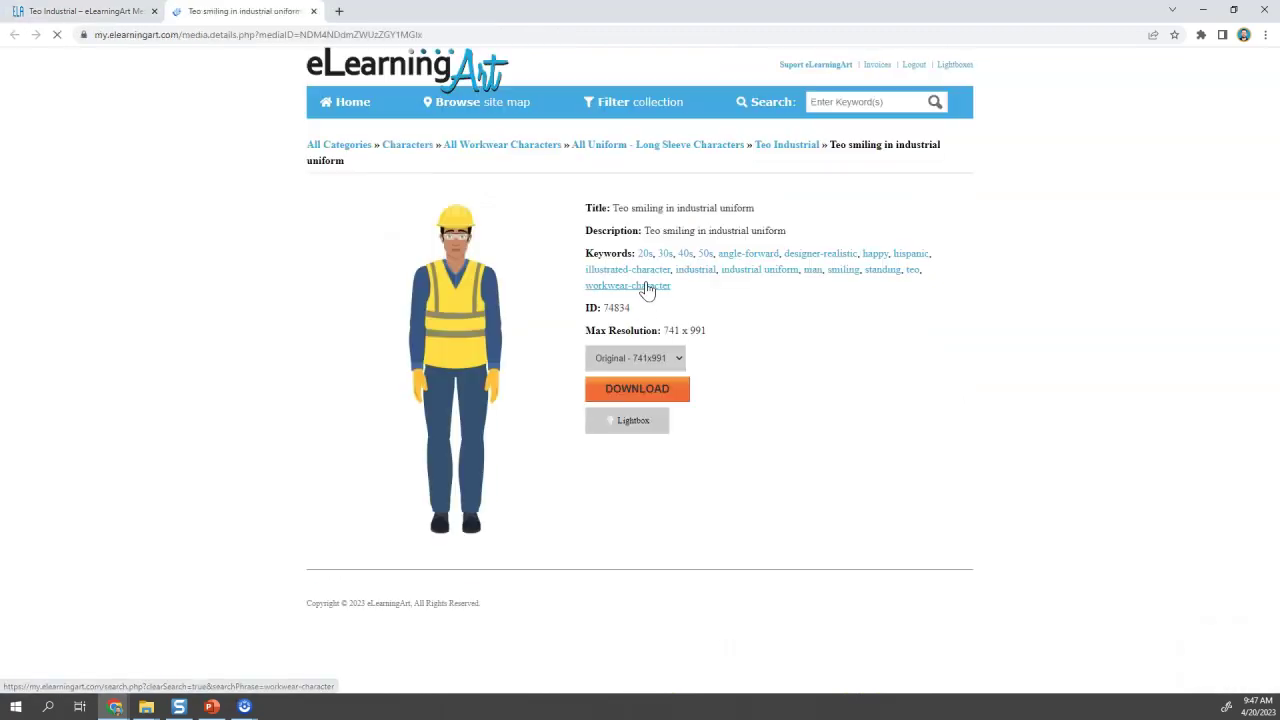
Download the Teo smiling in industrial uniform image in SVG format.
{"action": "left_click", "coordinate": [635, 358]}
{"action": "left_click", "coordinate": [616, 386]}
{"action": "left_click", "coordinate": [636, 390]}
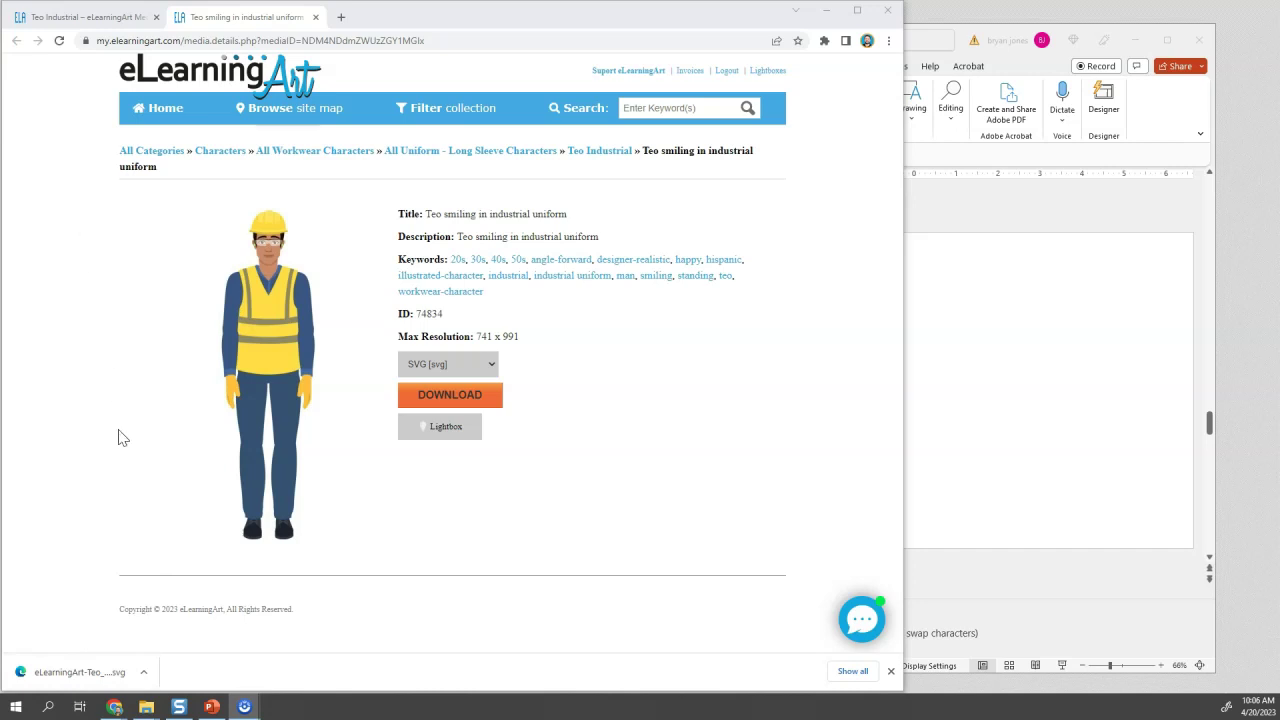
Place the downloaded Teo SVG on blank slide 11 in PowerPoint and maximize the presentation window.
{"action": "left_click_drag", "start_coordinate": [85, 683], "coordinate": [1000, 371]}
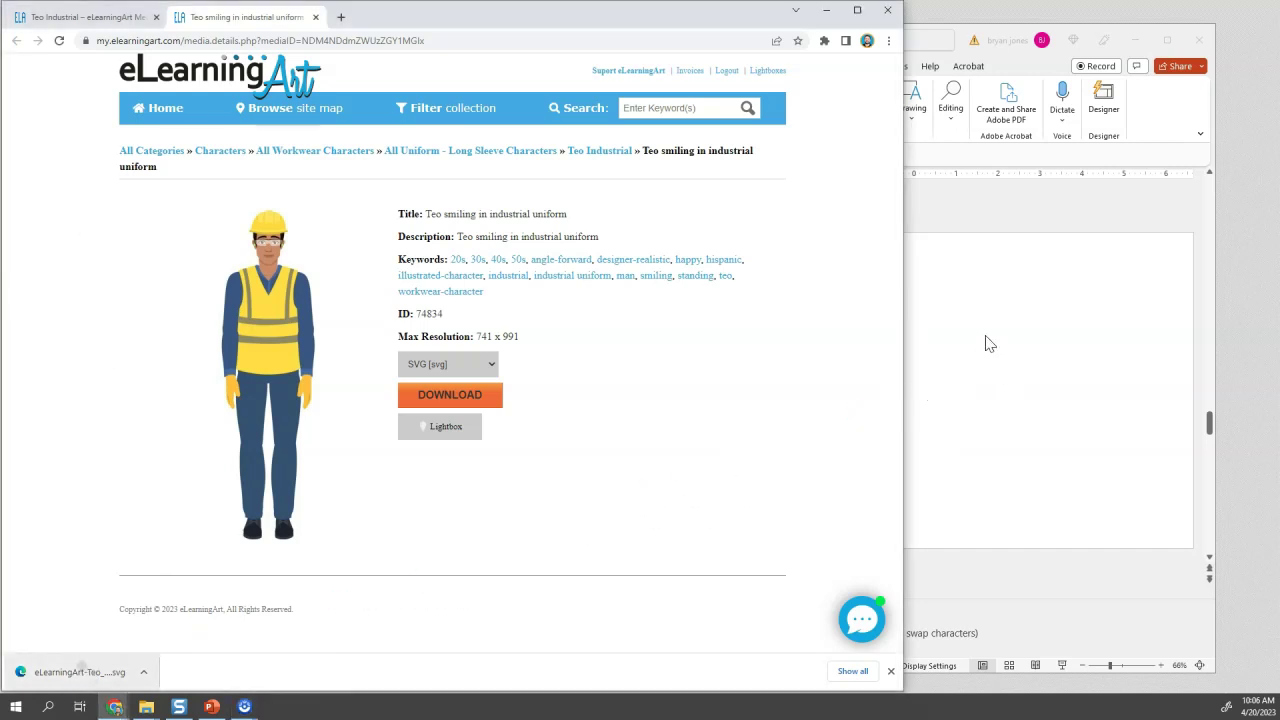
{"action": "key", "text": "Escape"}
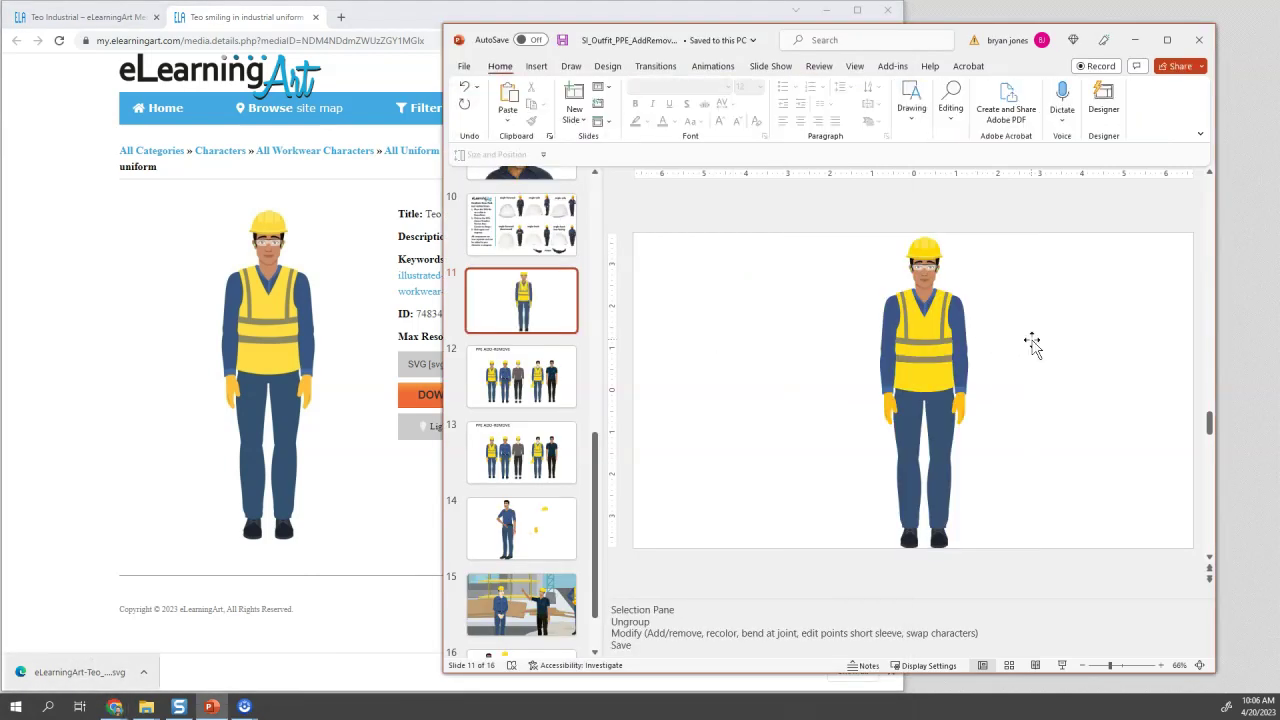
{"action": "left_click", "coordinate": [1167, 42]}
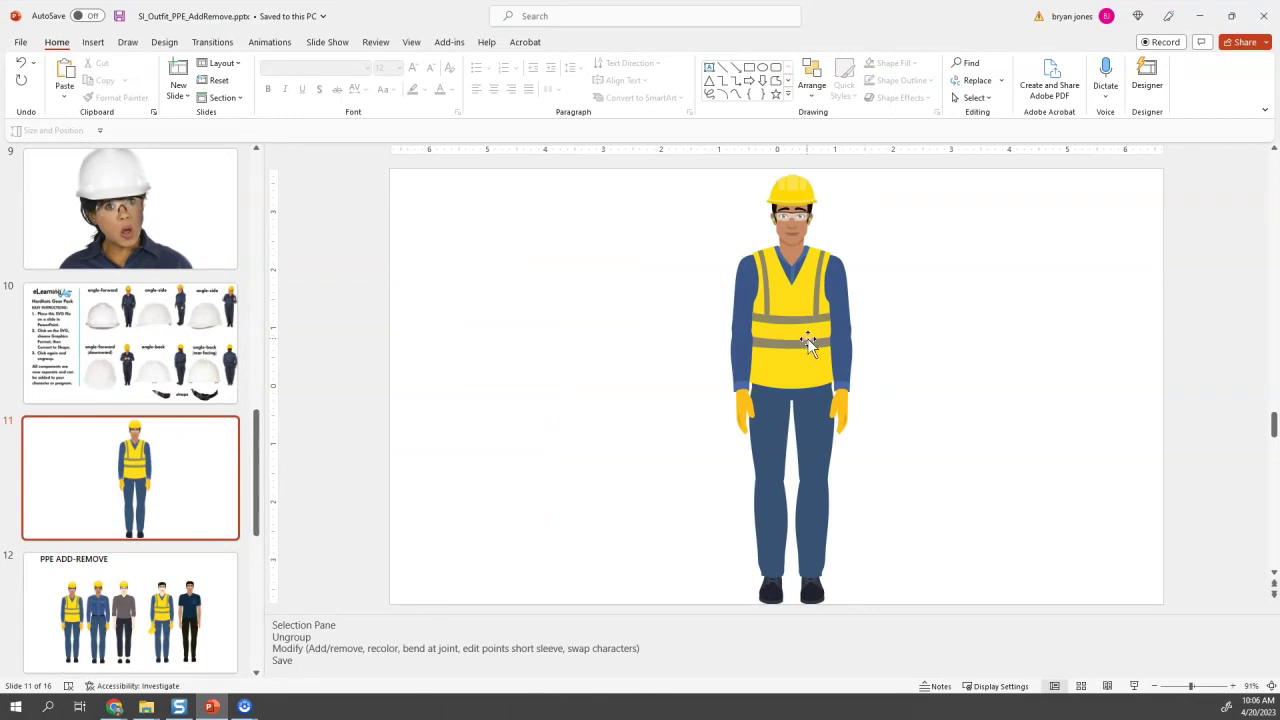
Move the character to the left end of the slide and show the Selection Pane.
{"action": "left_click_drag", "start_coordinate": [808, 343], "coordinate": [493, 343]}
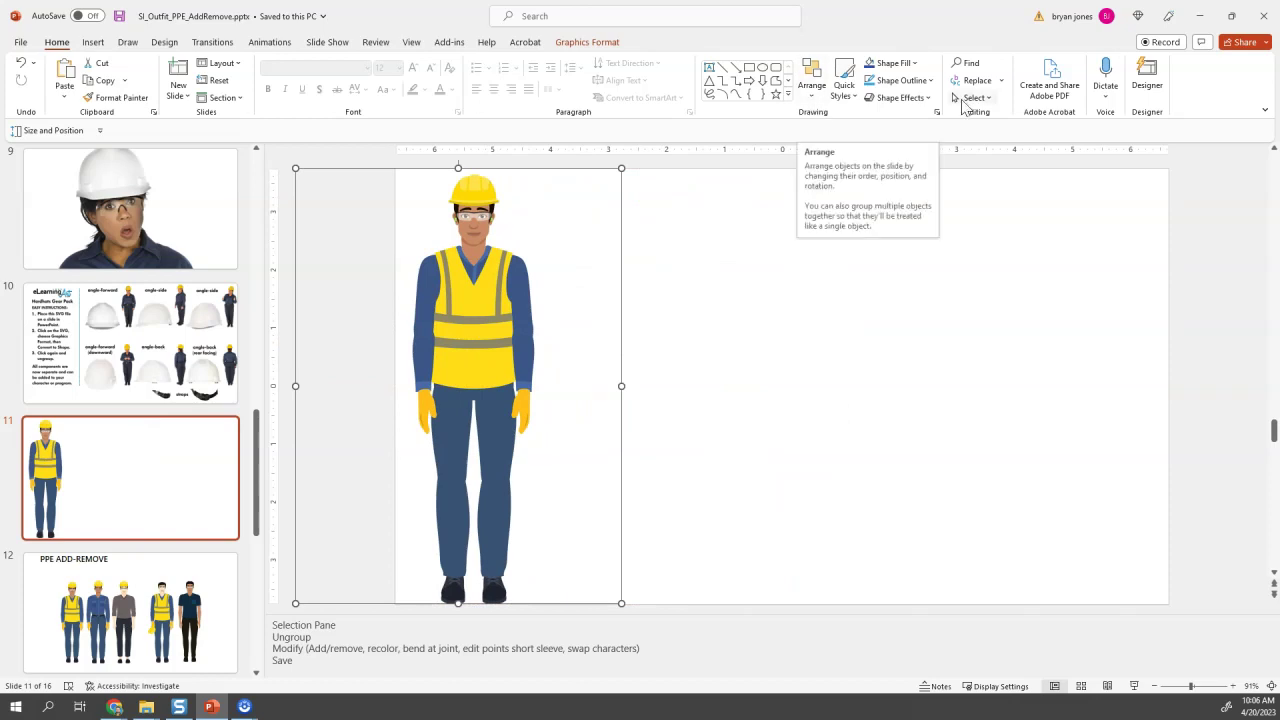
{"action": "left_click", "coordinate": [973, 97]}
{"action": "left_click", "coordinate": [1000, 153]}
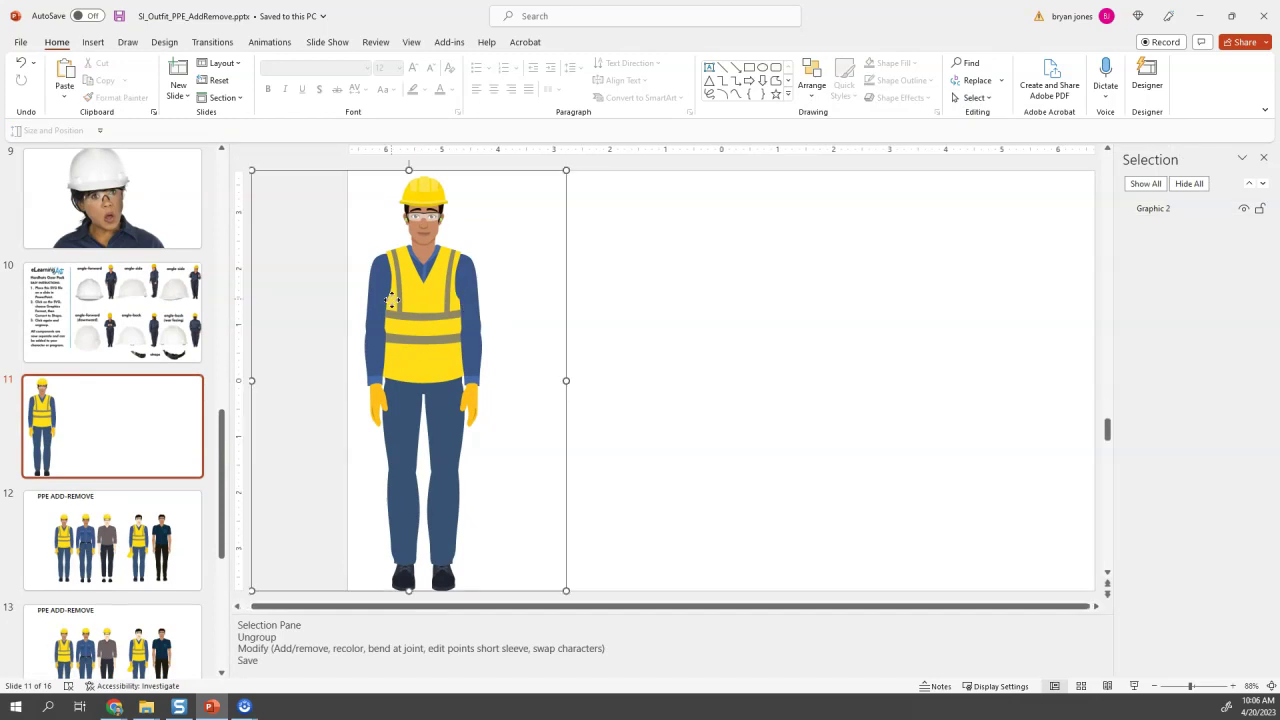
Shift the character graphic to just left of the slide's centre and leave it selected.
{"action": "left_click", "coordinate": [823, 336]}
{"action": "left_click", "coordinate": [449, 300]}
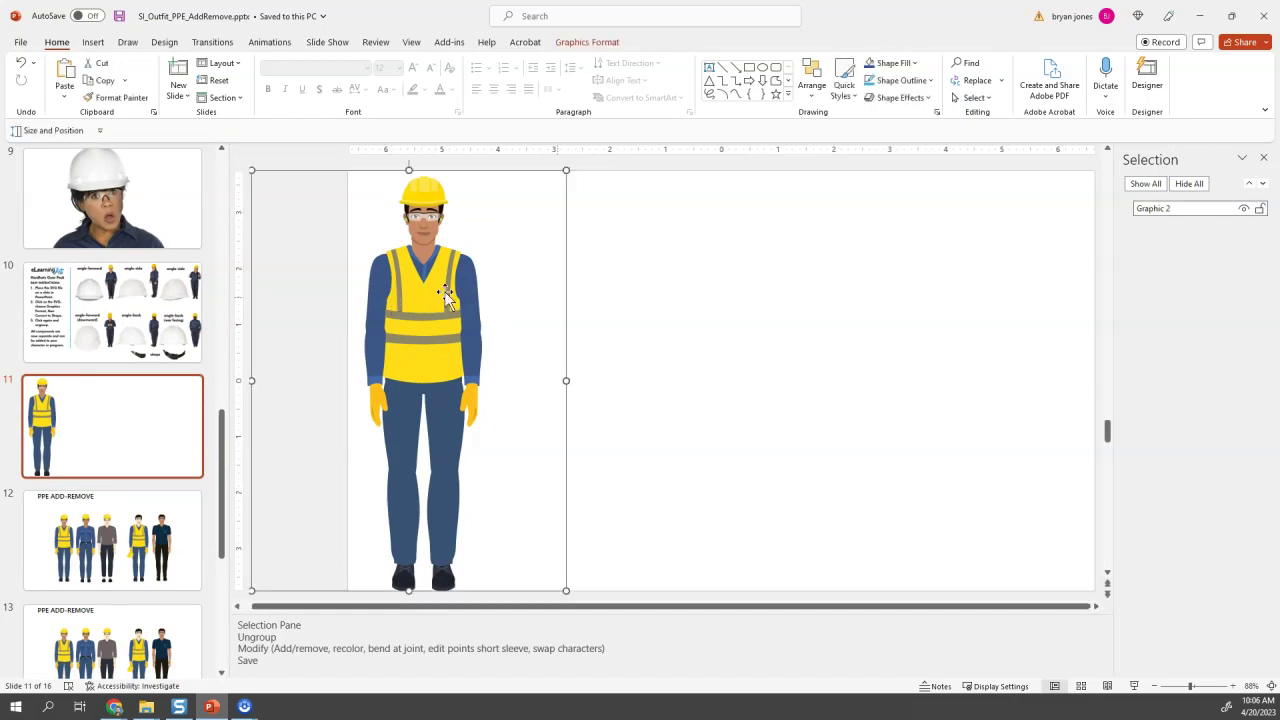
{"action": "left_click_drag", "start_coordinate": [450, 324], "coordinate": [623, 323]}
{"action": "left_click", "coordinate": [794, 320]}
{"action": "left_click", "coordinate": [566, 320]}
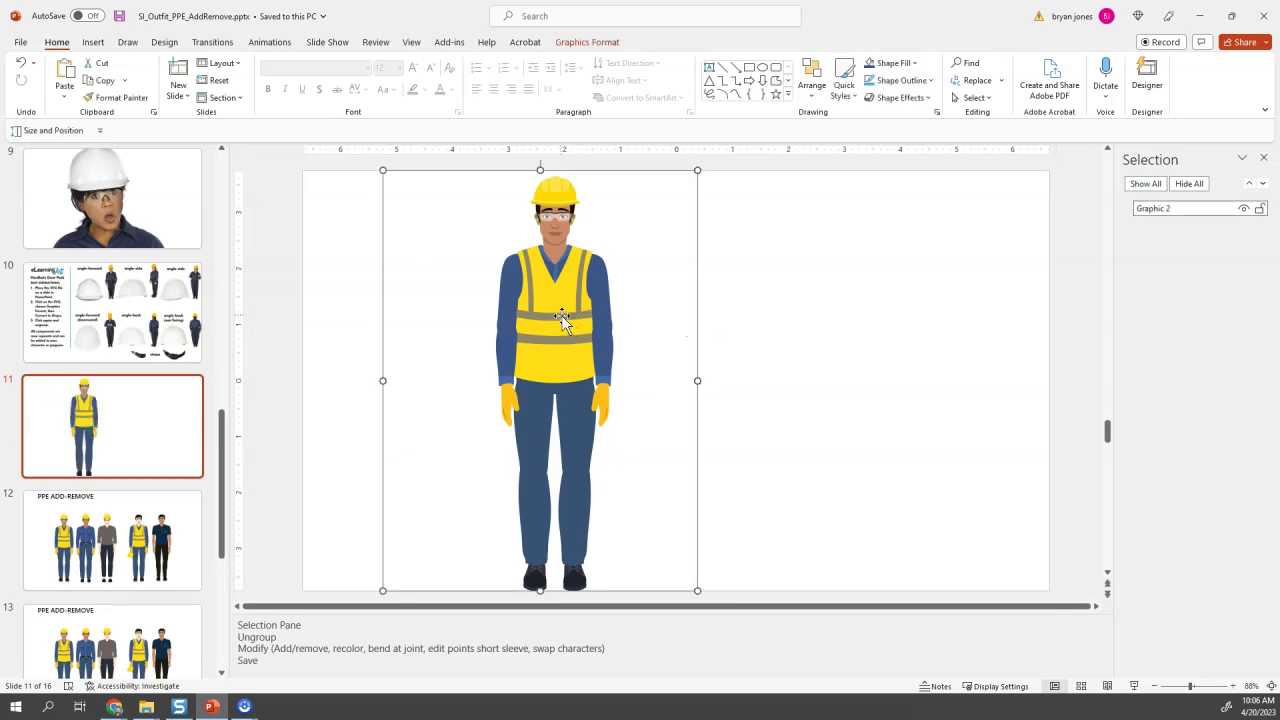
Ungroup the character graphic, converting it to separate editable shapes.
{"action": "right_click", "coordinate": [564, 300]}
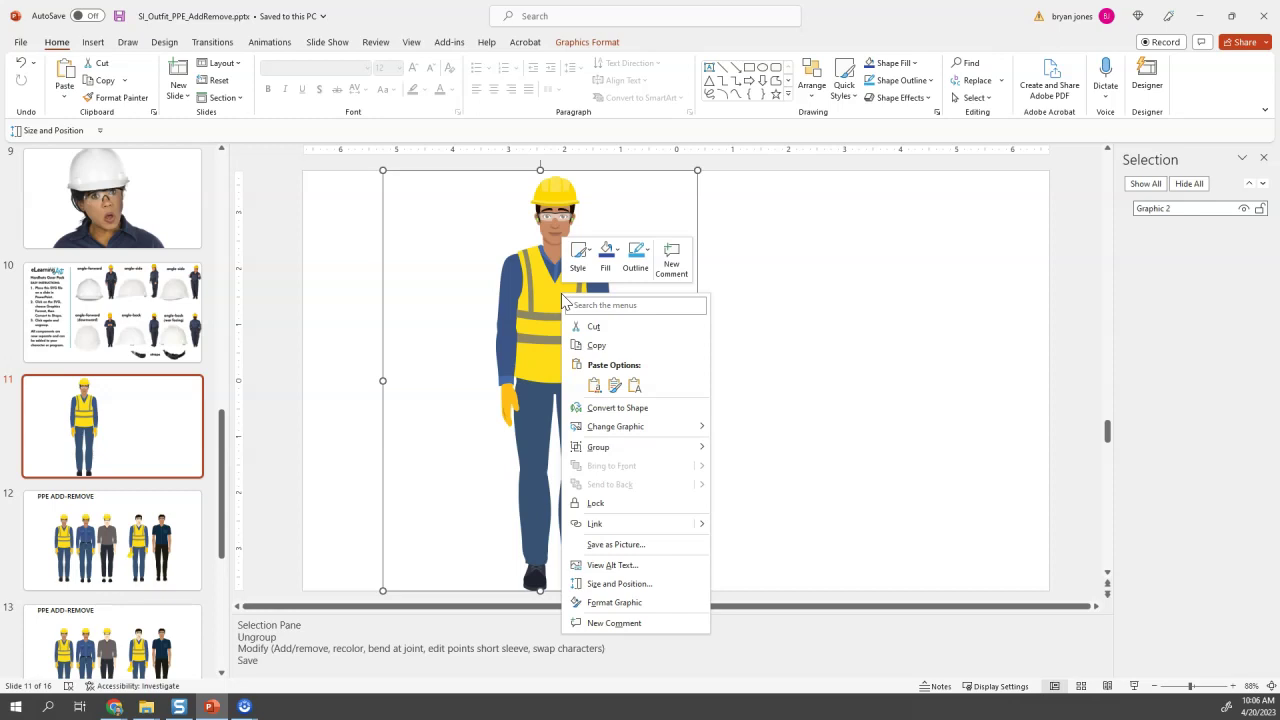
{"action": "mouse_move", "coordinate": [602, 449]}
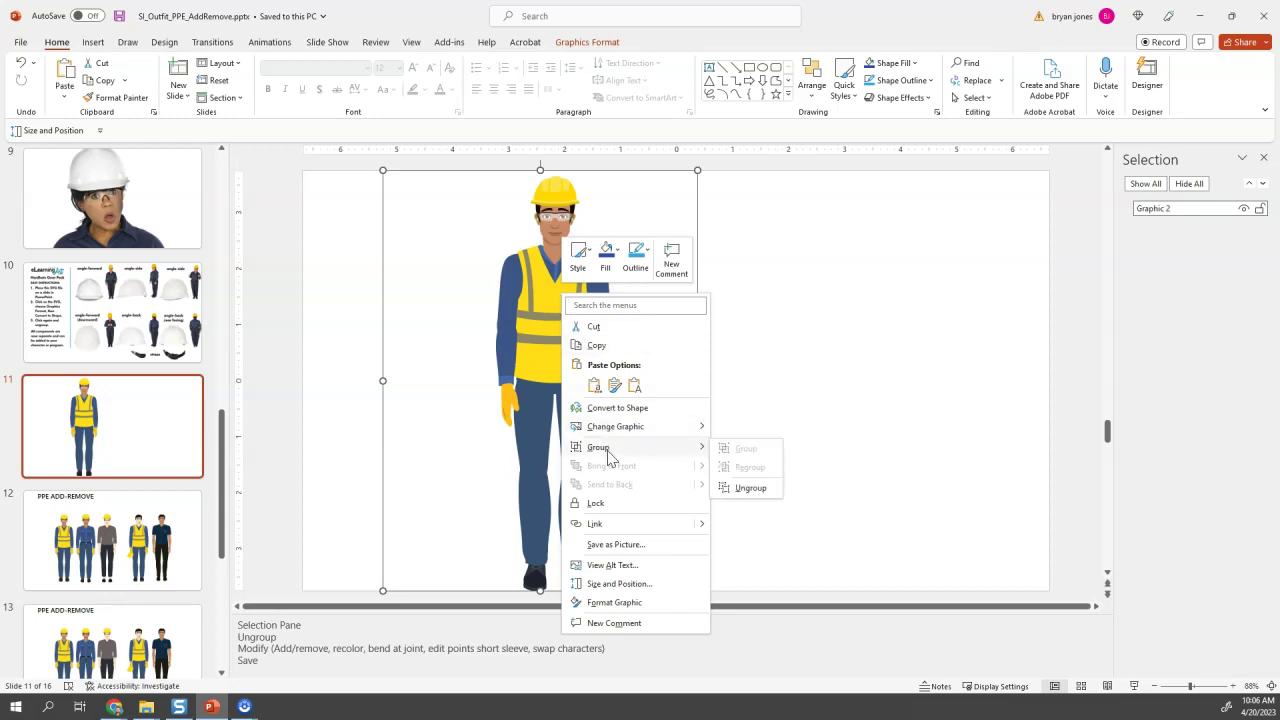
{"action": "left_click", "coordinate": [748, 489]}
{"action": "left_click", "coordinate": [621, 391]}
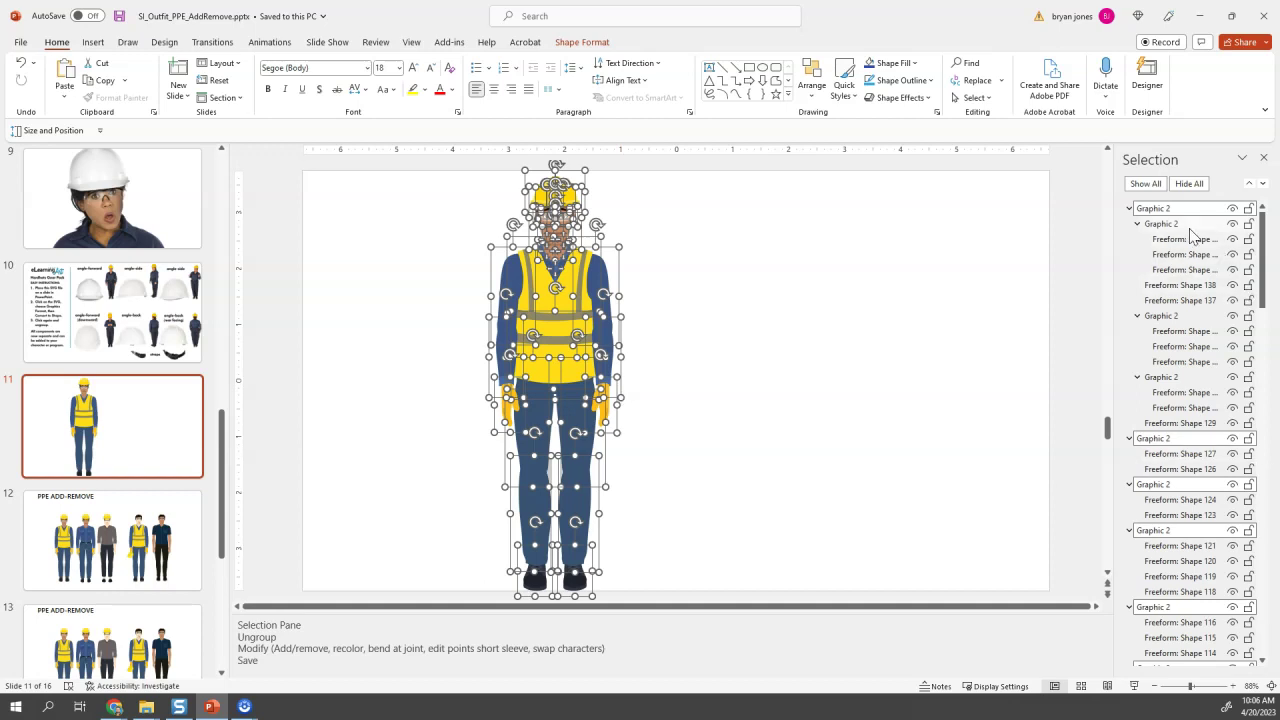
Move the hard hat off the character's head to the empty area beside it on slide 11.
{"action": "scroll", "coordinate": [1190, 234], "scroll_direction": "down", "scroll_amount": 10}
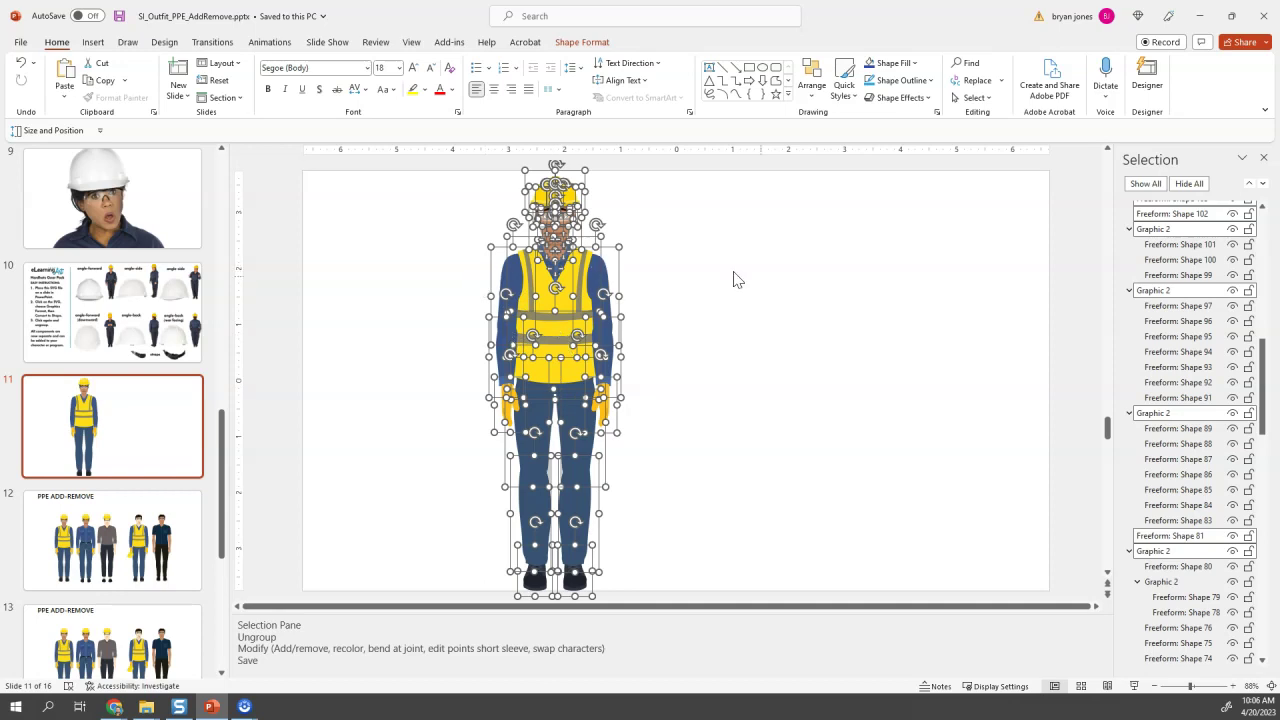
{"action": "scroll", "coordinate": [1054, 376], "scroll_direction": "up", "scroll_amount": 1}
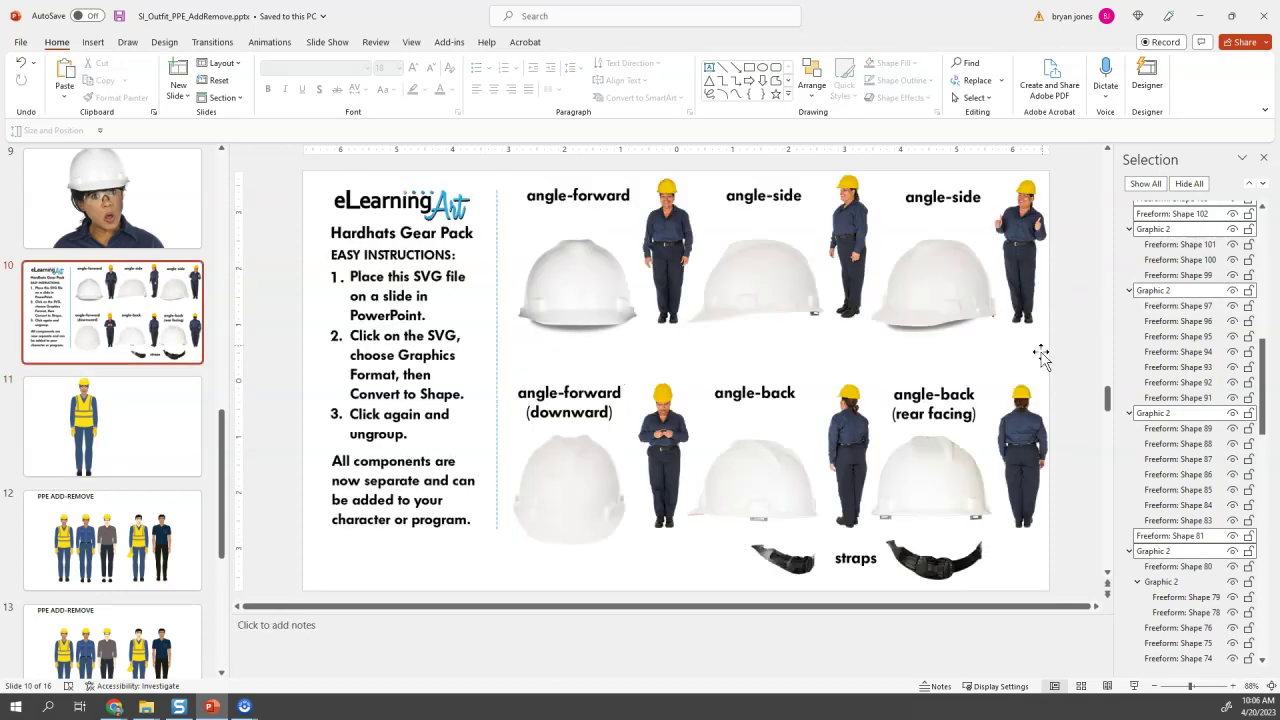
{"action": "left_click", "coordinate": [150, 420]}
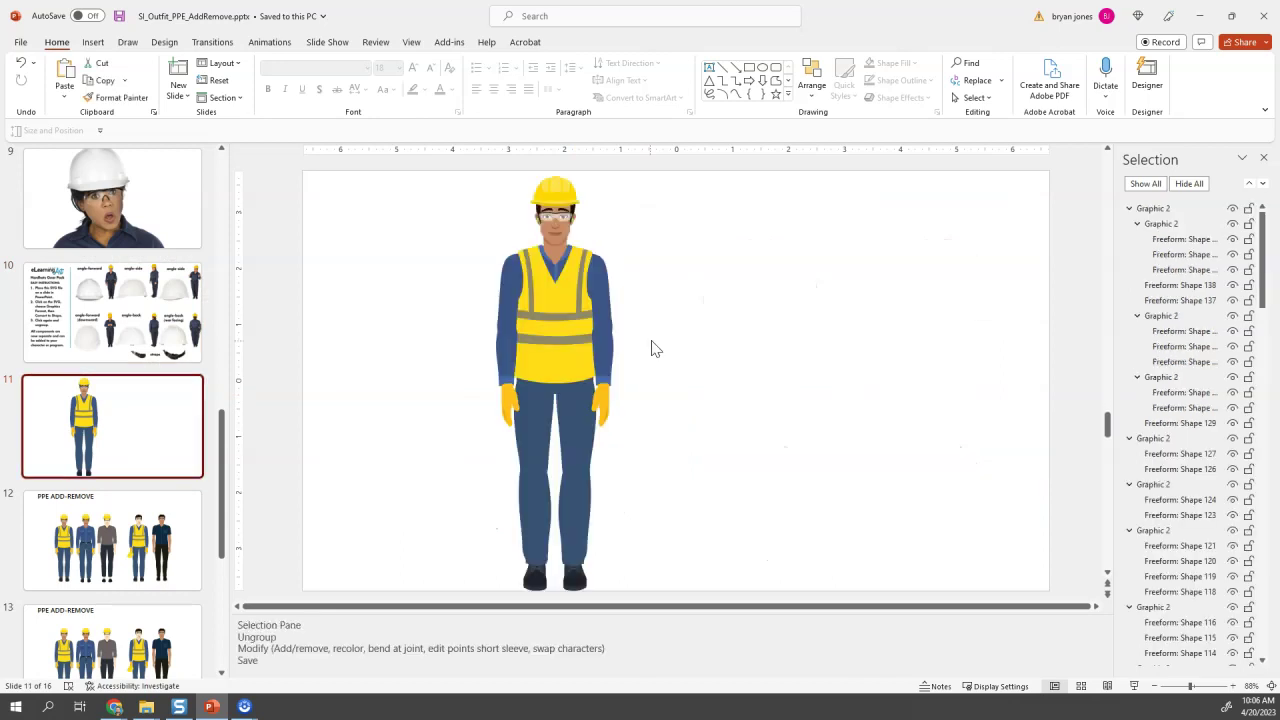
{"action": "left_click", "coordinate": [595, 275]}
{"action": "left_click", "coordinate": [560, 197]}
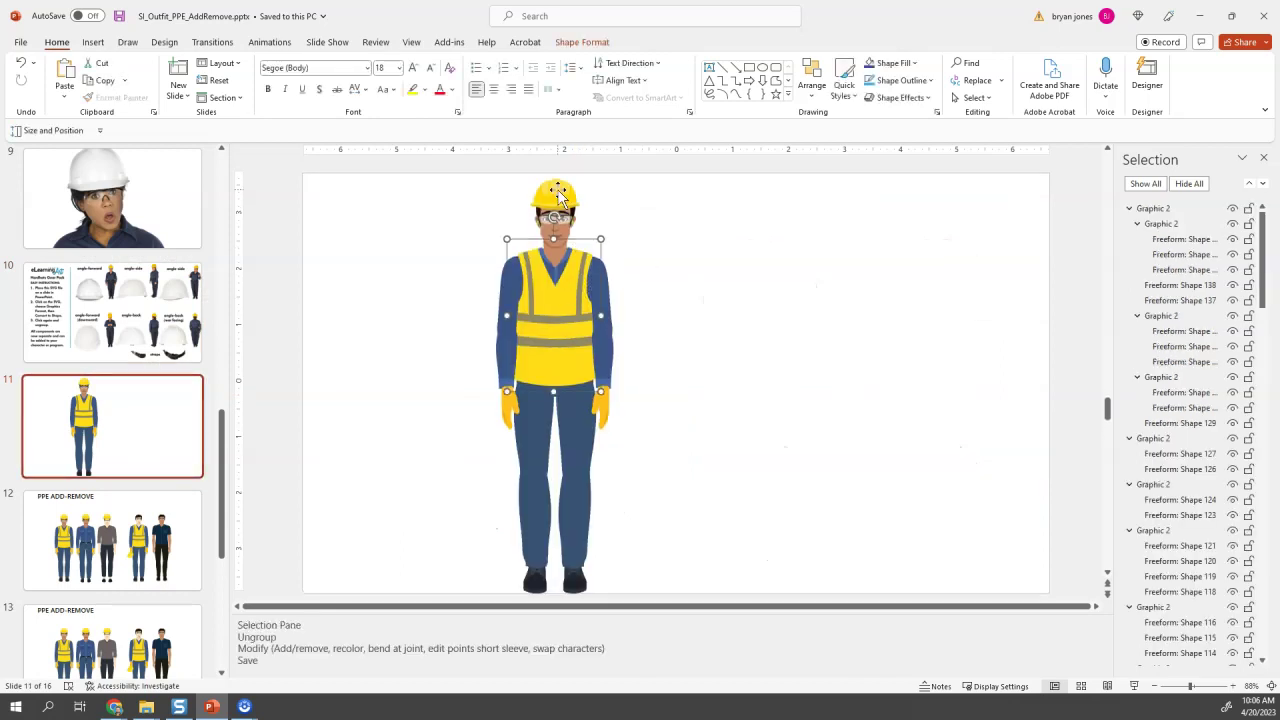
{"action": "left_click_drag", "start_coordinate": [558, 197], "coordinate": [648, 197]}
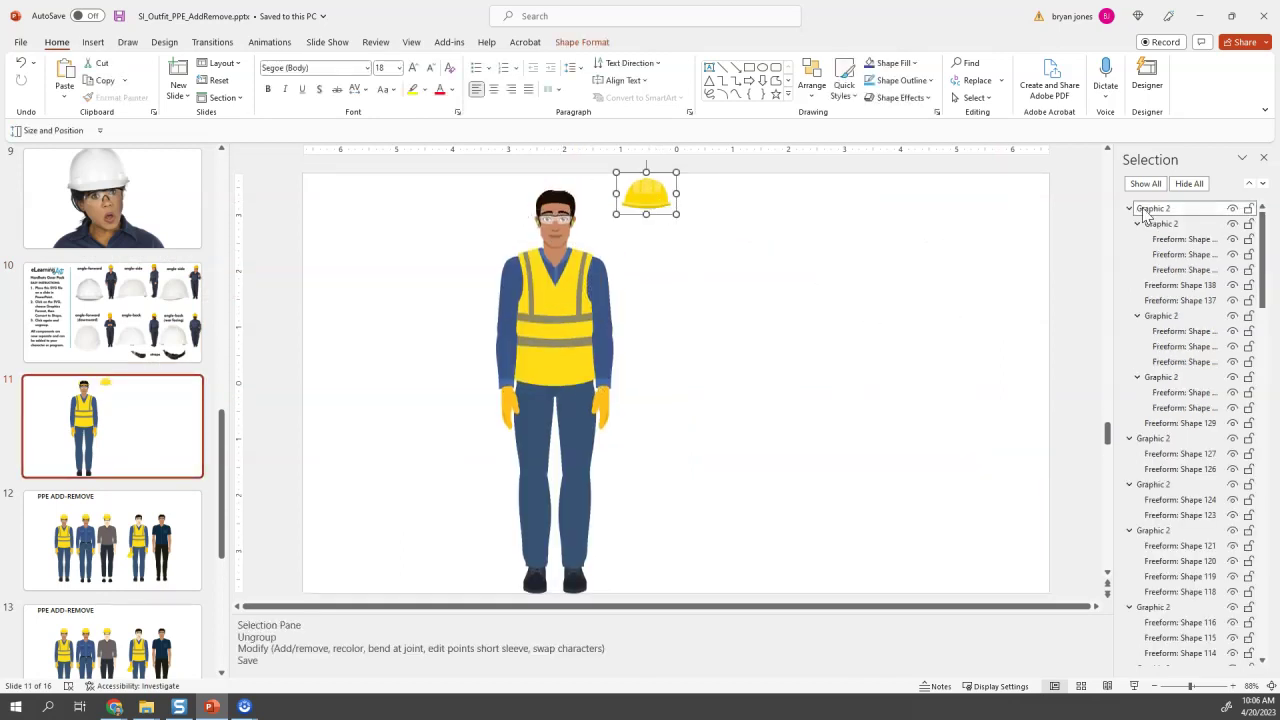
Toggle the visibility of the hard hat group and the safety glasses group off and on.
{"action": "left_click", "coordinate": [1233, 209]}
{"action": "left_click", "coordinate": [1233, 209]}
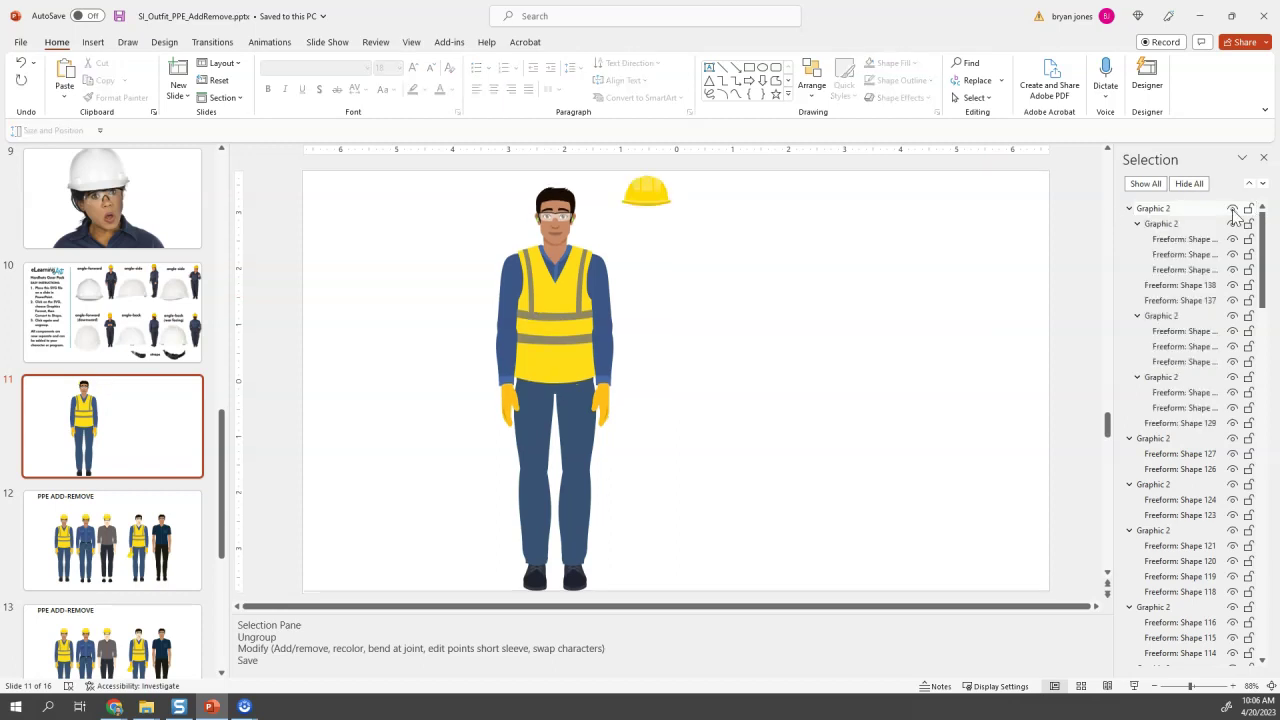
{"action": "left_click", "coordinate": [1233, 209]}
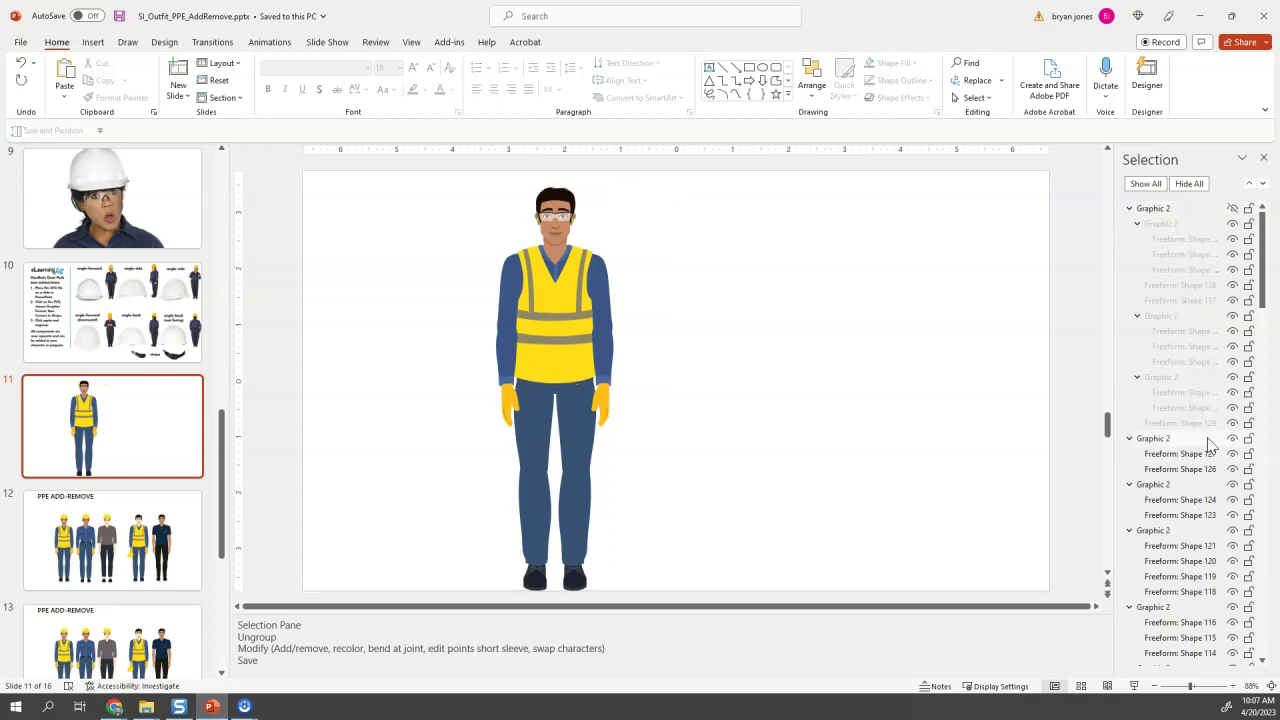
{"action": "left_click", "coordinate": [1232, 440]}
{"action": "left_click", "coordinate": [1232, 440]}
{"action": "left_click", "coordinate": [1232, 211]}
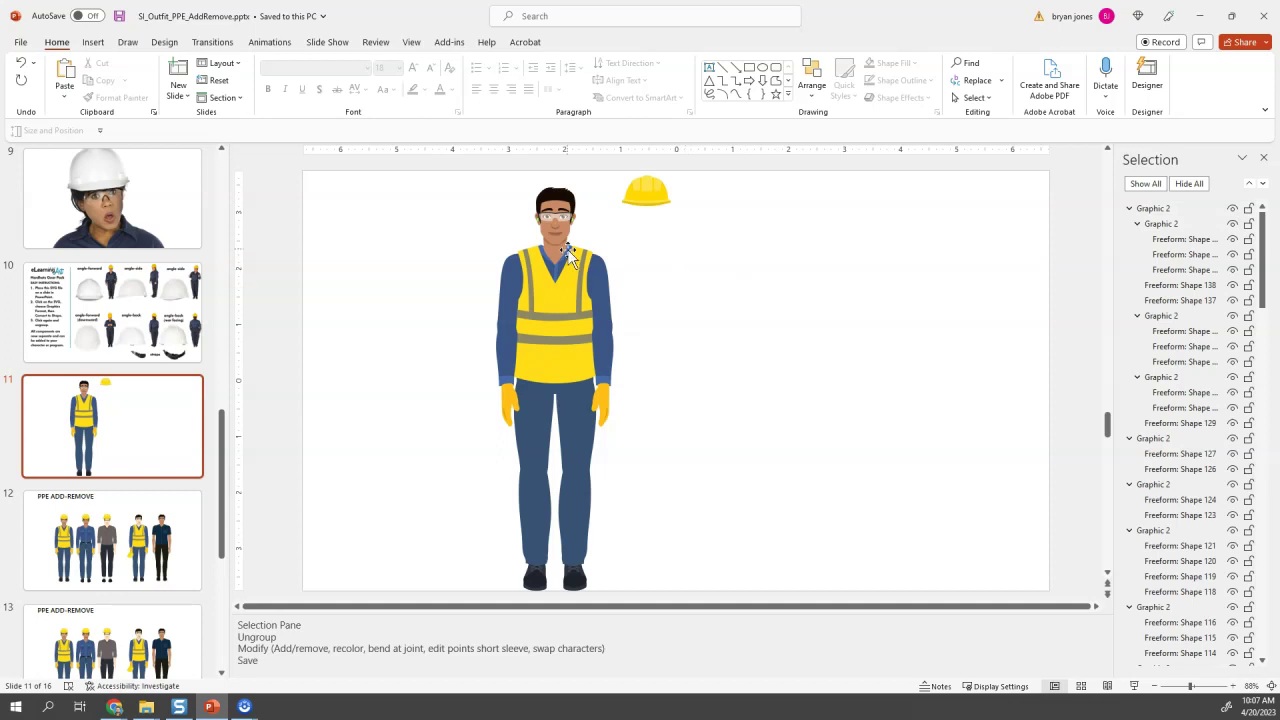
Undo the visibility toggles and the hard hat's move, putting the hat back on the character's head.
{"action": "key", "text": "ctrl+z"}
{"action": "key", "text": "ctrl+z"}
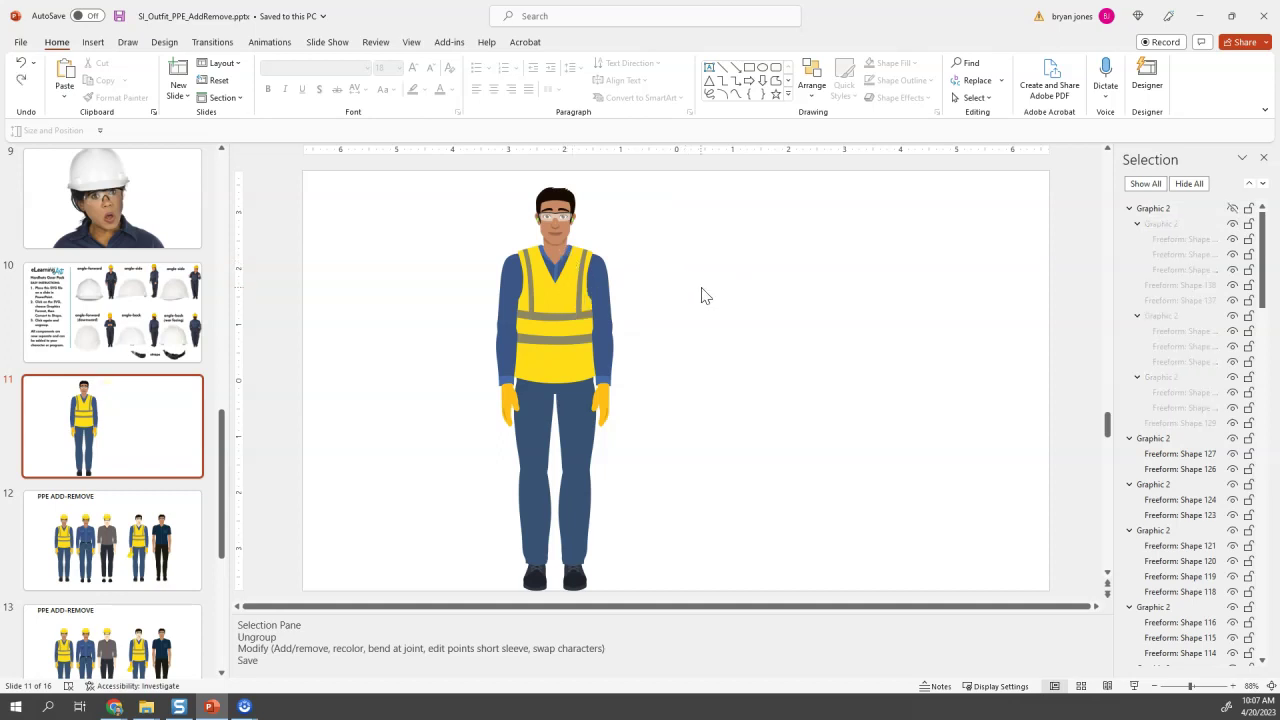
{"action": "key", "text": "ctrl+y"}
{"action": "key", "text": "ctrl+y"}
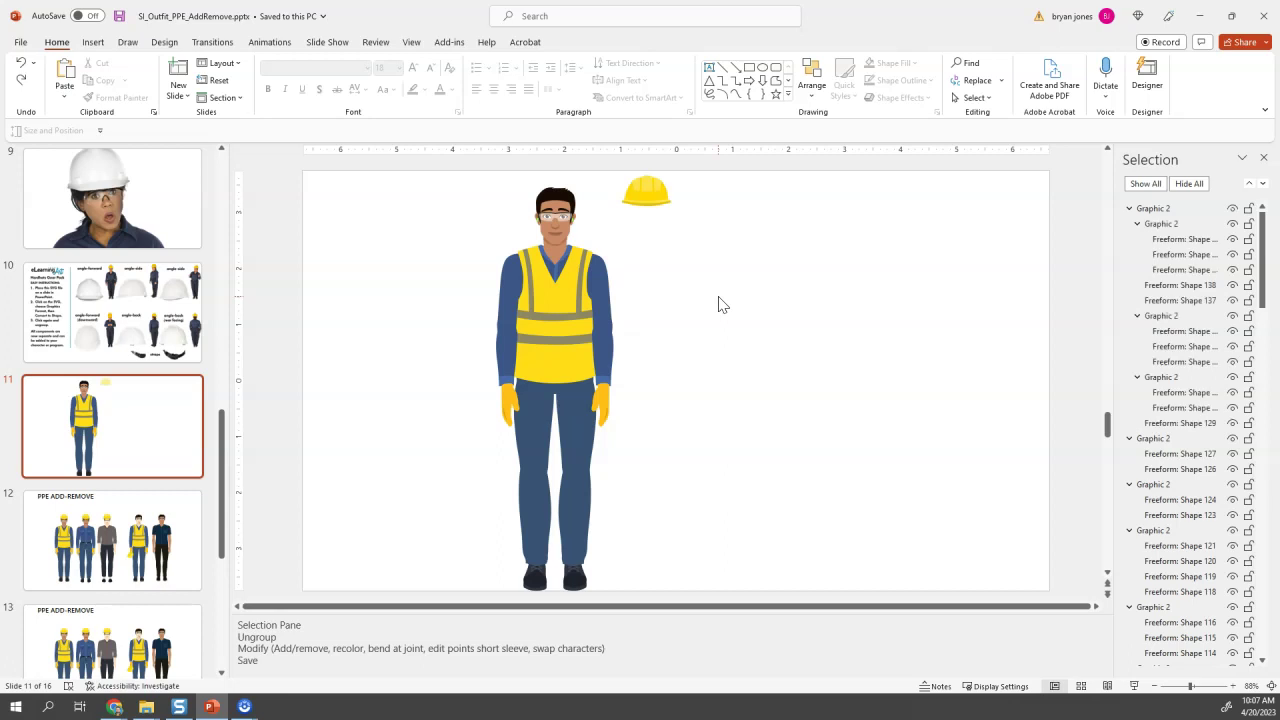
{"action": "key", "text": "ctrl+z"}
{"action": "key", "text": "ctrl+y"}
{"action": "key", "text": "ctrl+z"}
{"action": "key", "text": "Escape"}
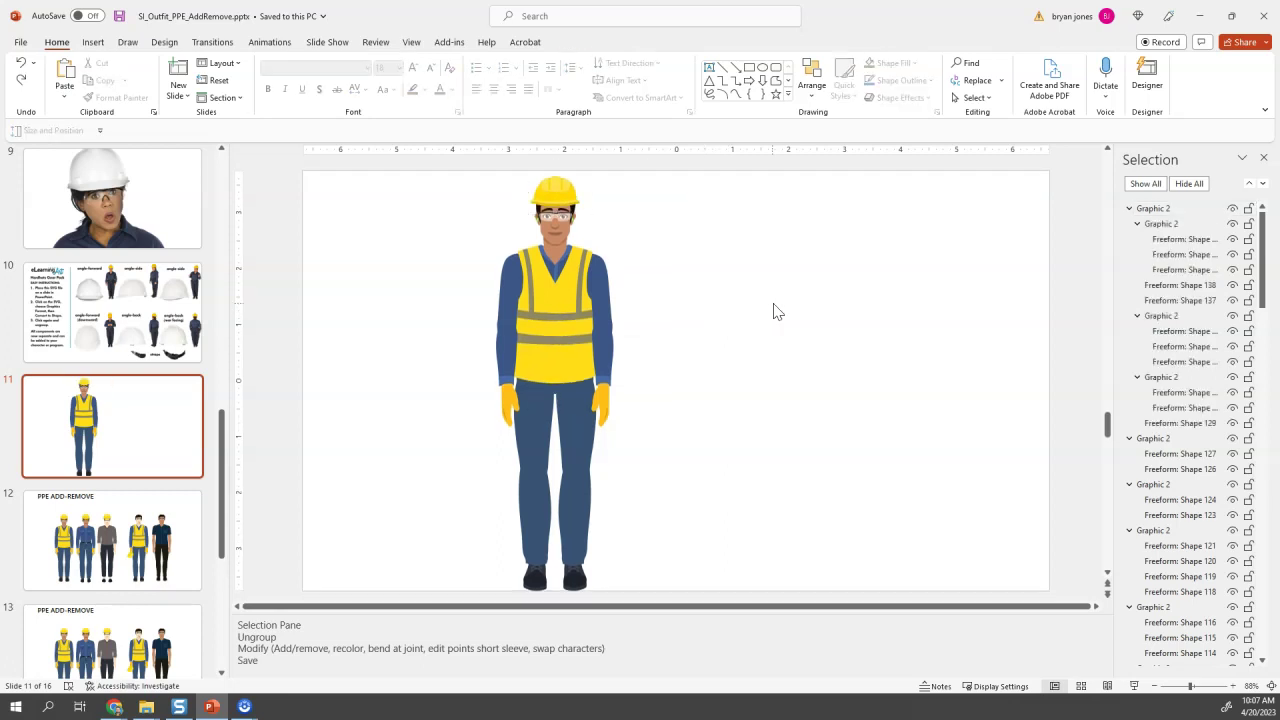
Delete the entire hard hat group from the character on slide 11.
{"action": "left_click", "coordinate": [546, 204]}
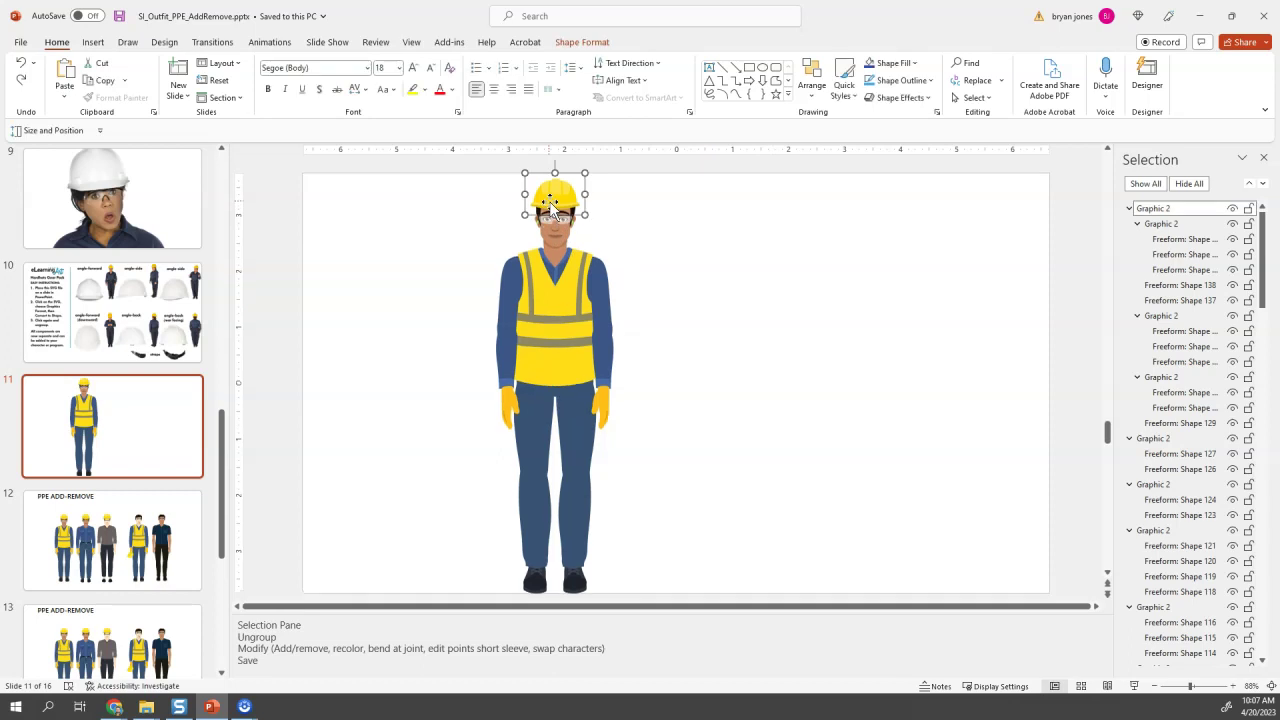
{"action": "left_click", "coordinate": [1130, 209]}
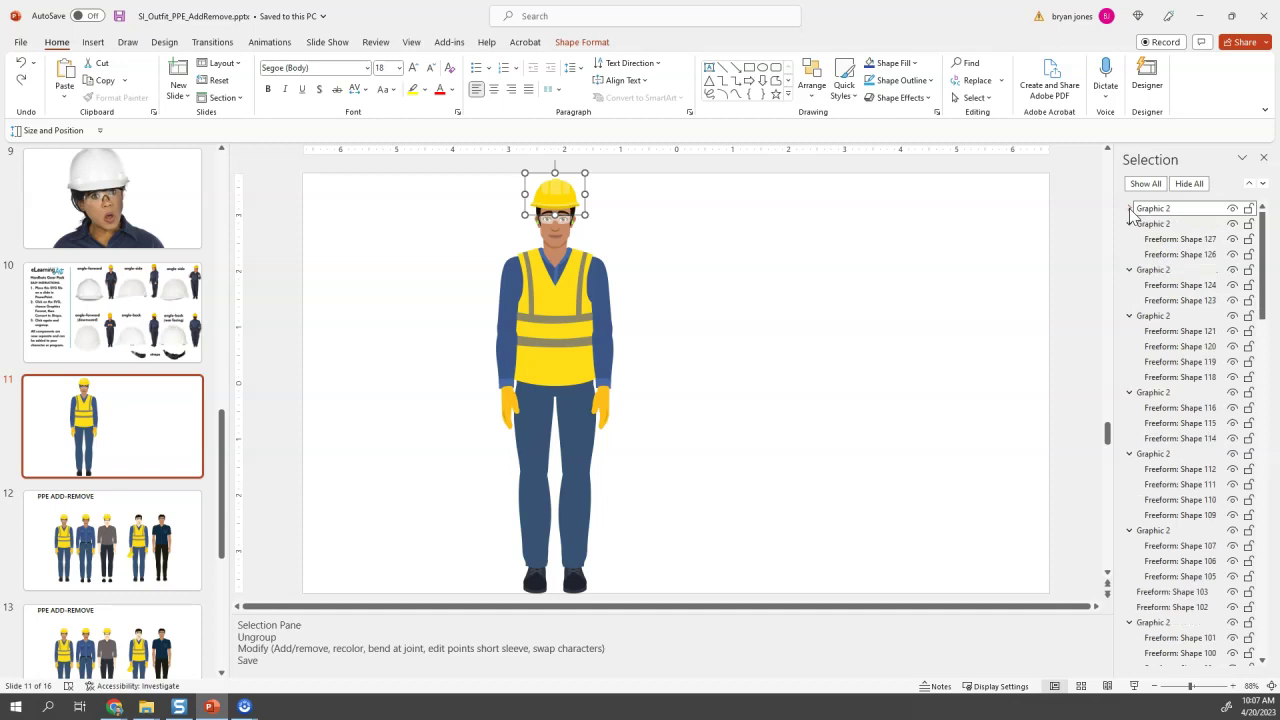
{"action": "left_click", "coordinate": [1129, 209]}
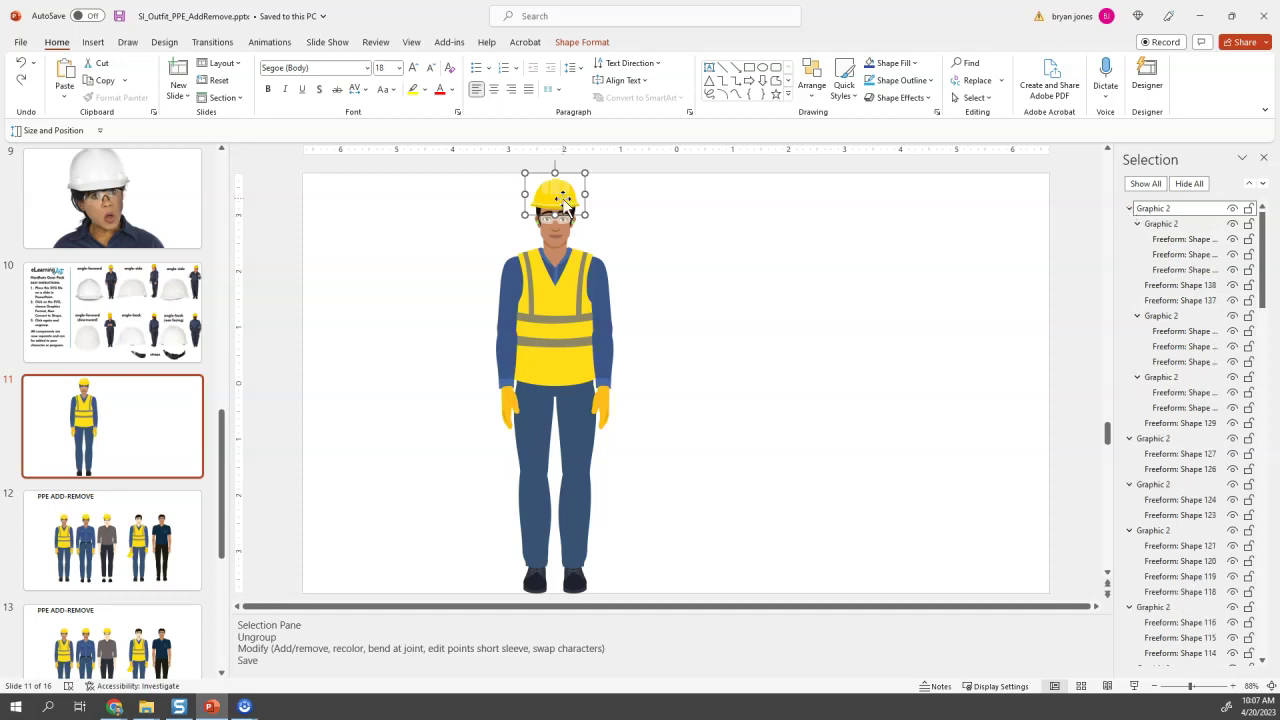
{"action": "left_click", "coordinate": [773, 264]}
{"action": "left_click", "coordinate": [560, 210]}
{"action": "key", "text": "Delete"}
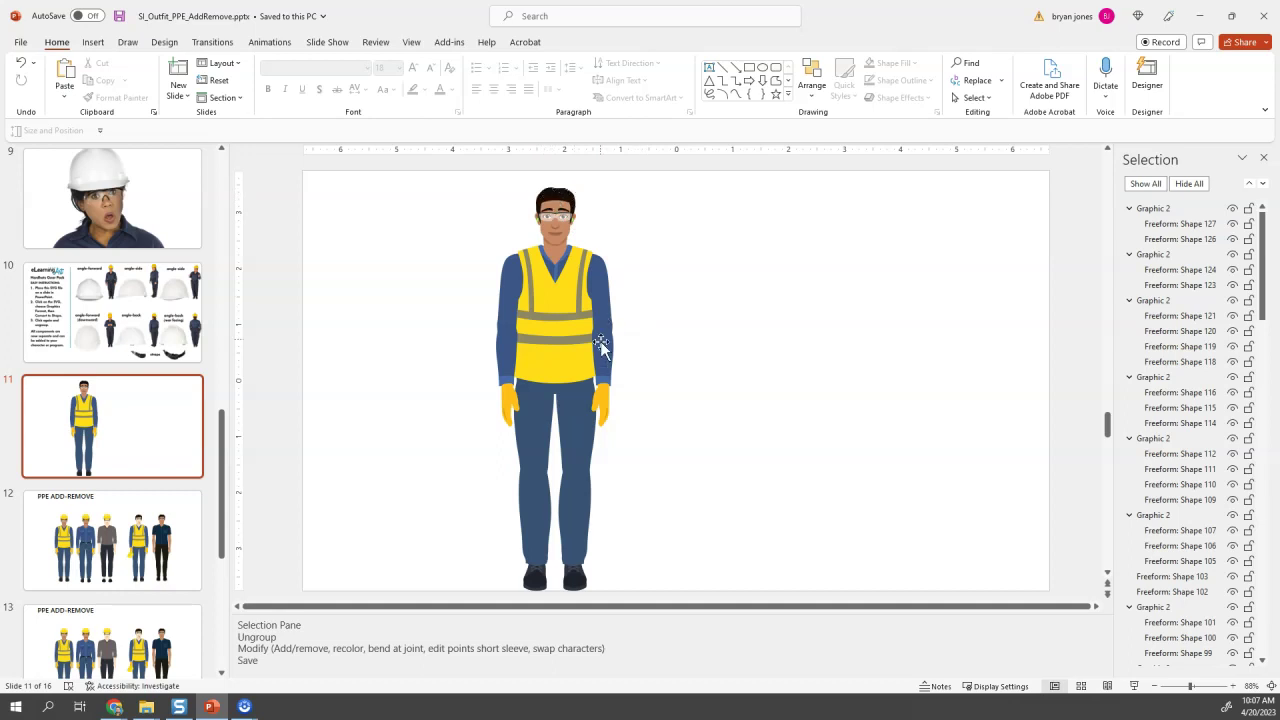
Try moving the safety glasses off the character's face, undo the move and deselect them.
{"action": "left_click", "coordinate": [562, 224]}
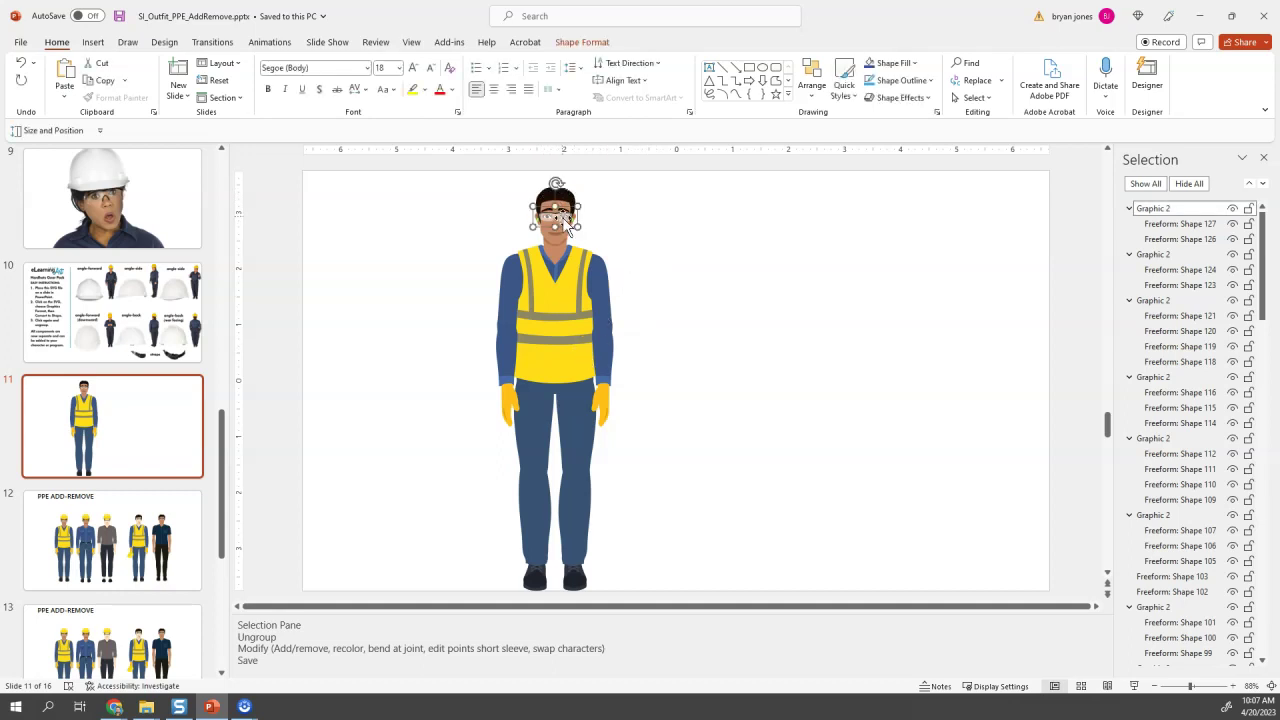
{"action": "left_click_drag", "start_coordinate": [566, 224], "coordinate": [703, 222]}
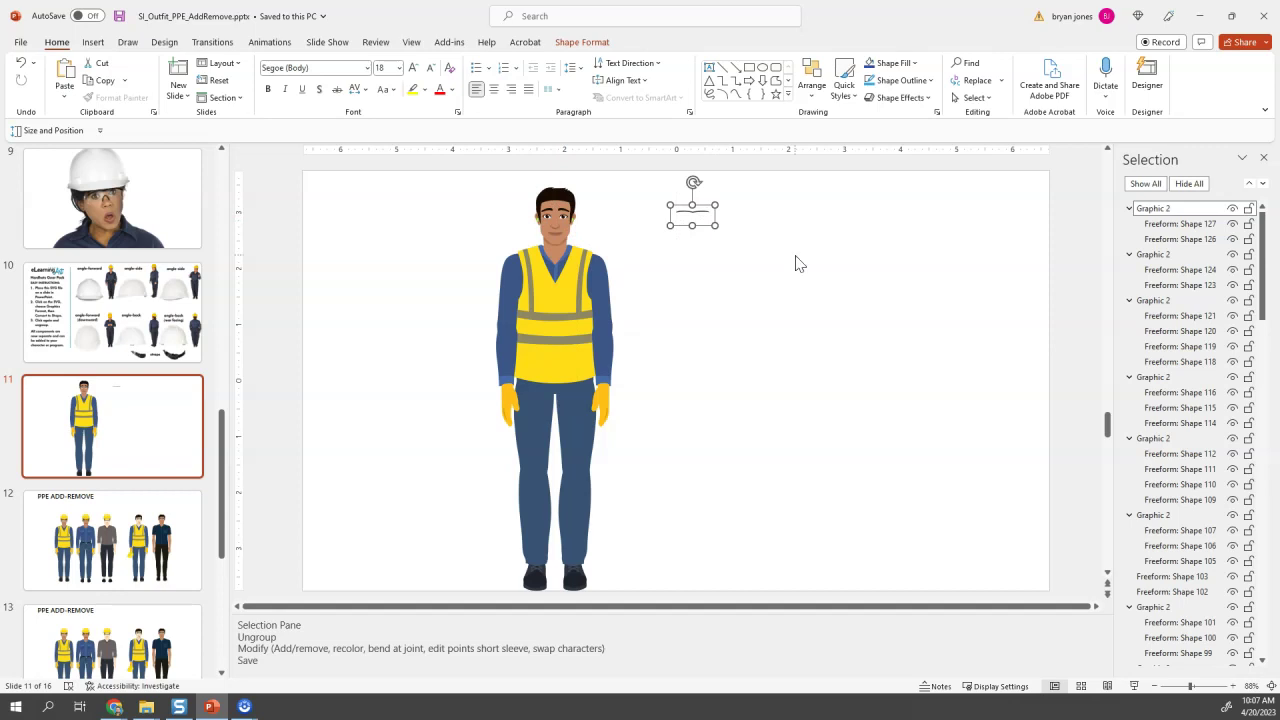
{"action": "key", "text": "ctrl+z"}
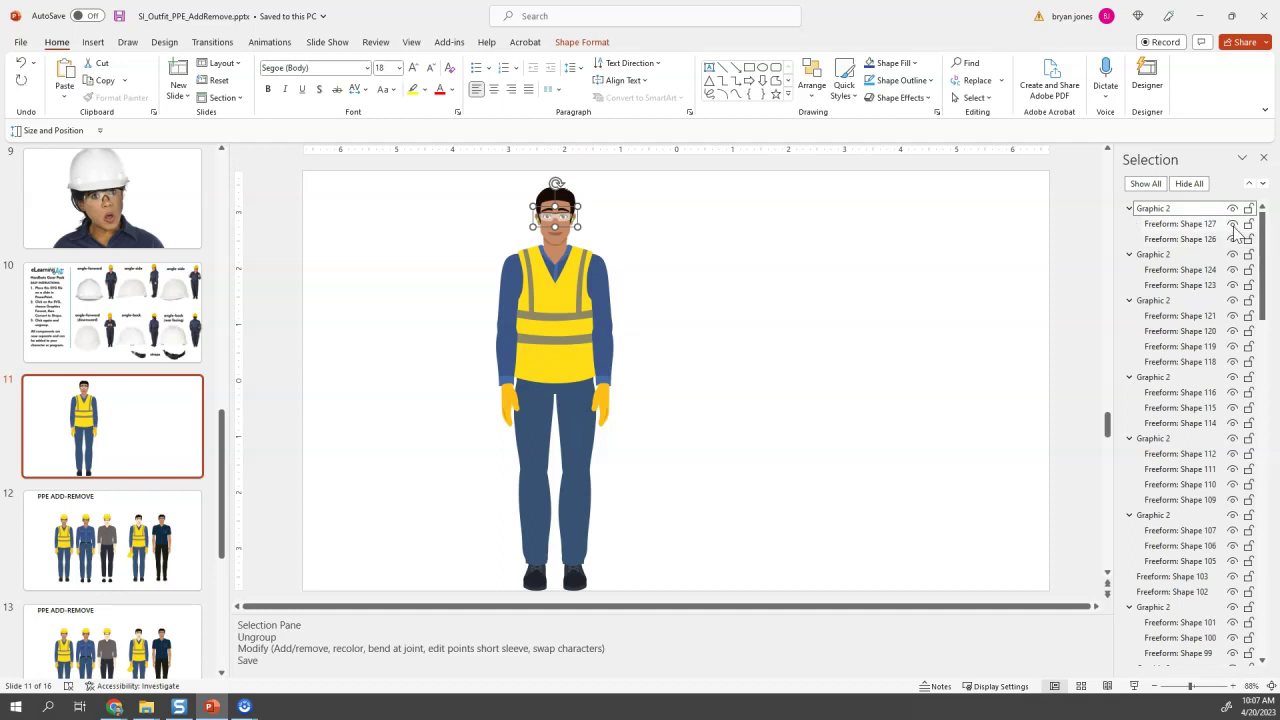
{"action": "left_click", "coordinate": [1232, 239]}
{"action": "left_click", "coordinate": [790, 265]}
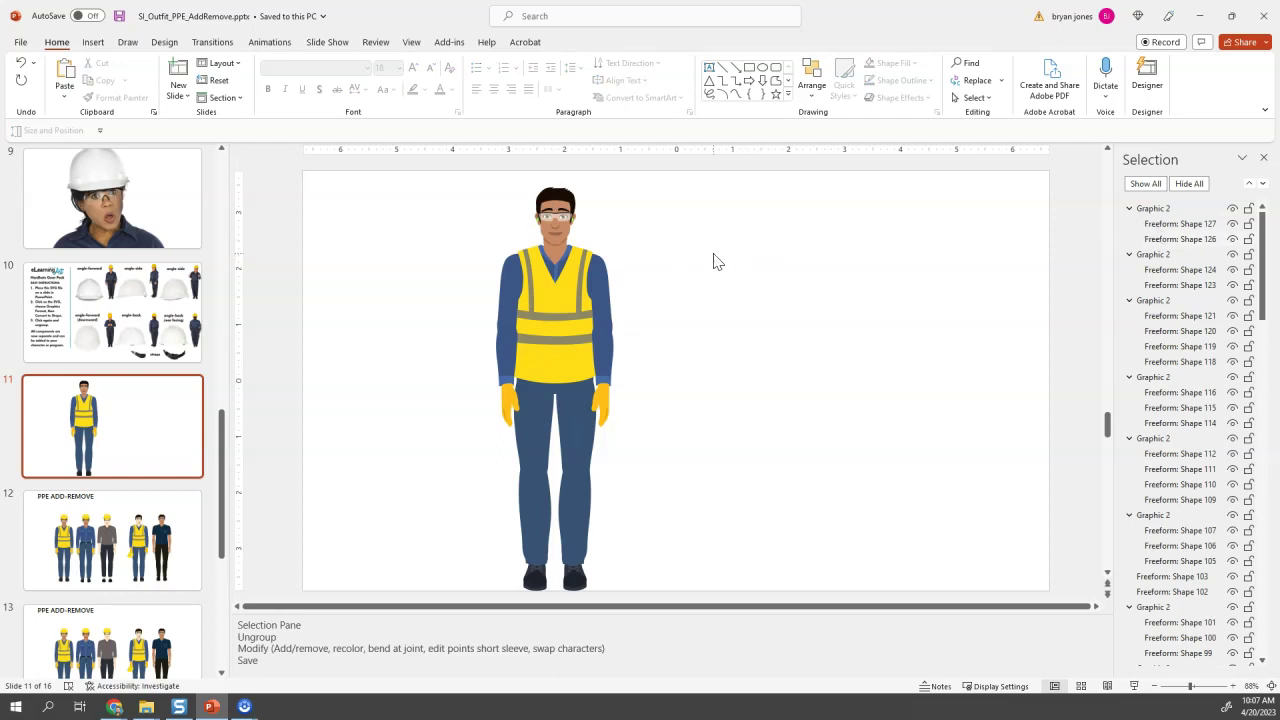
Restore the deleted hard hat group on the character's head.
{"action": "key", "text": "Tab"}
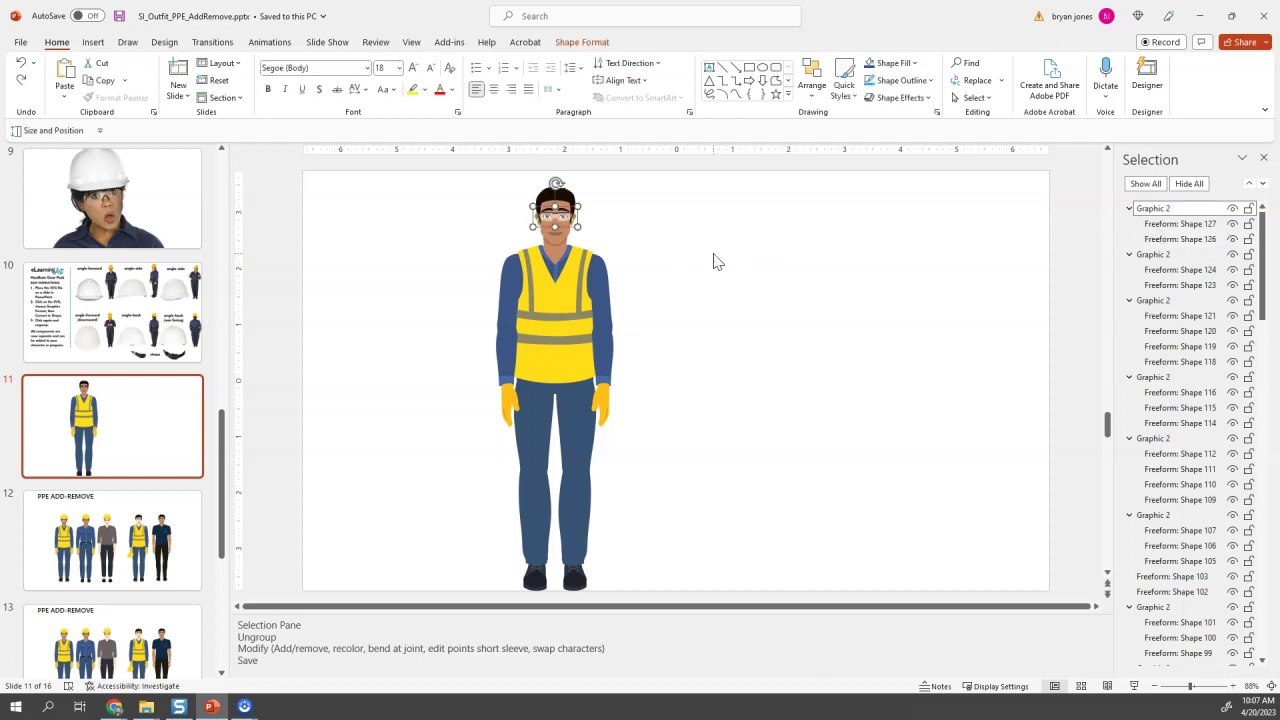
{"action": "key", "text": "ctrl+v"}
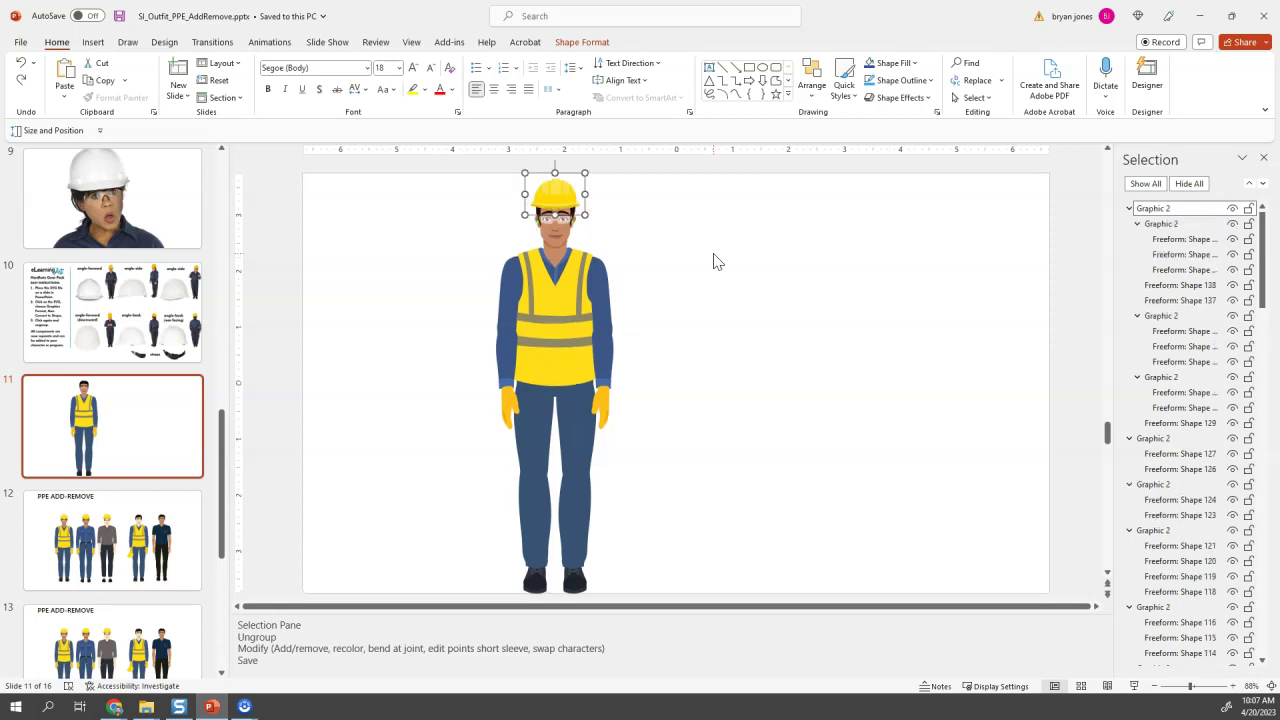
{"action": "left_click", "coordinate": [713, 261]}
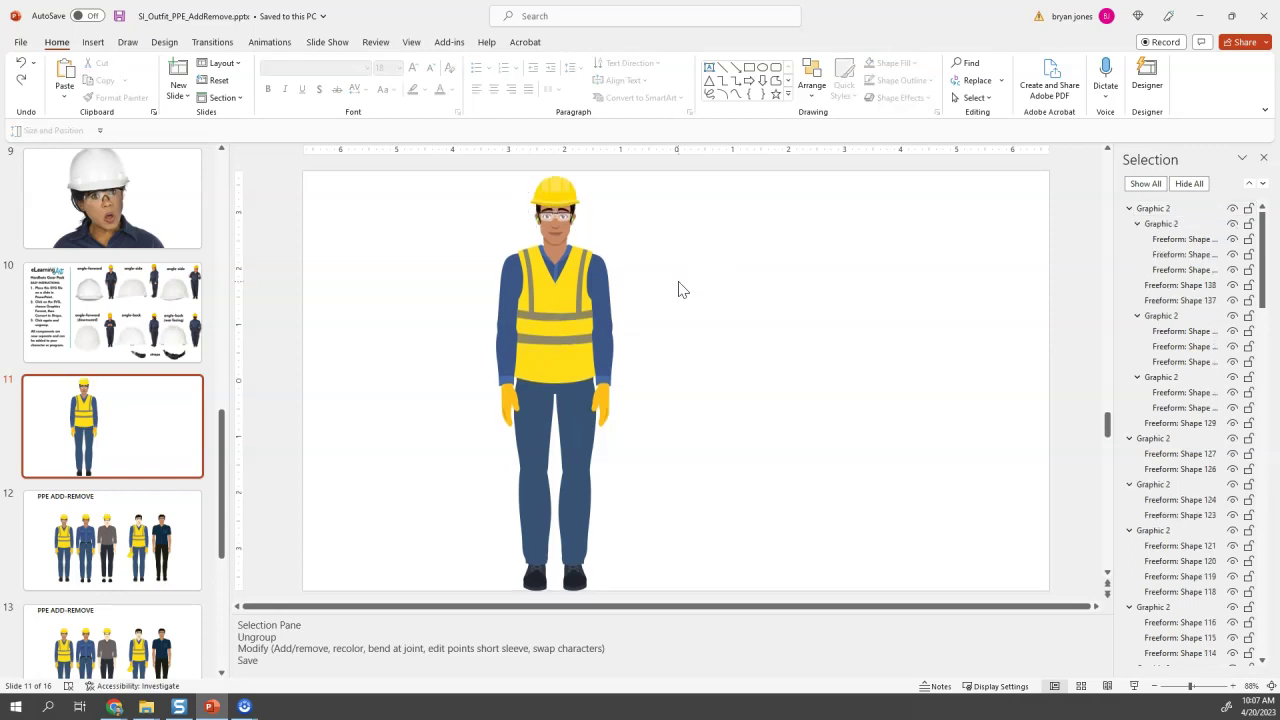
{"action": "key", "text": "Tab"}
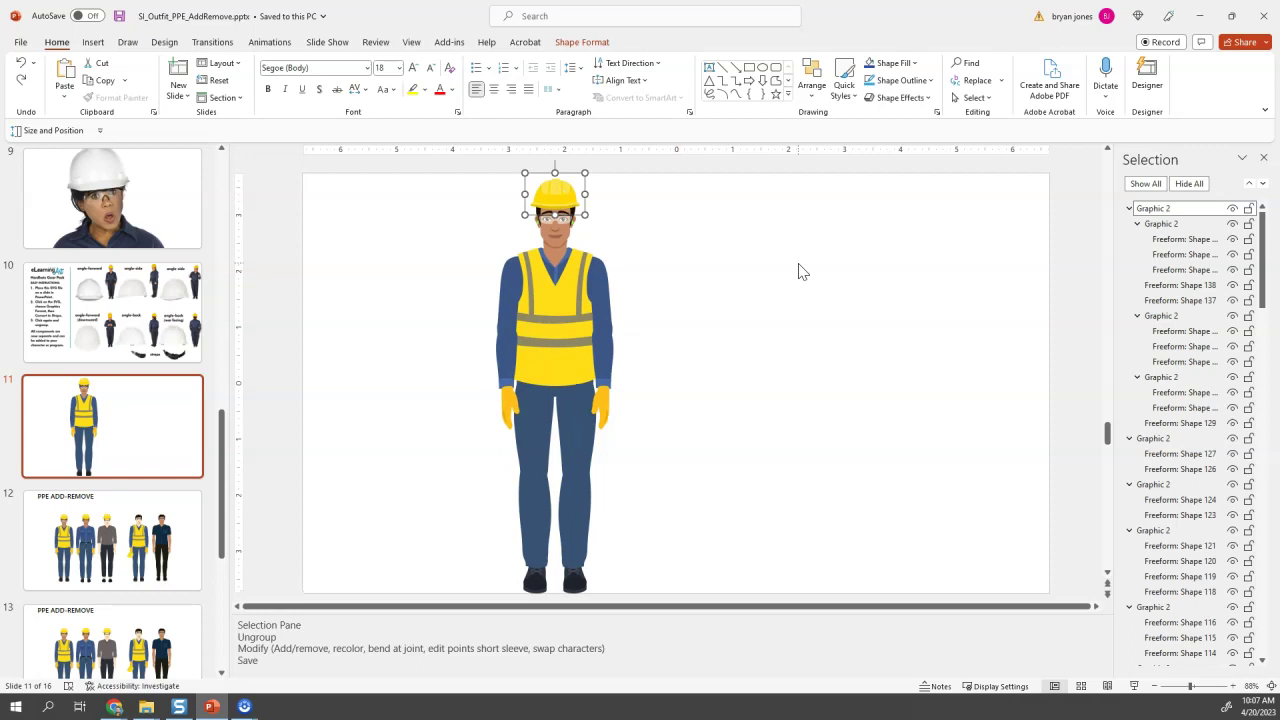
Locate the torso group among the slide's objects and toggle its visibility off and on.
{"action": "left_click", "coordinate": [554, 318]}
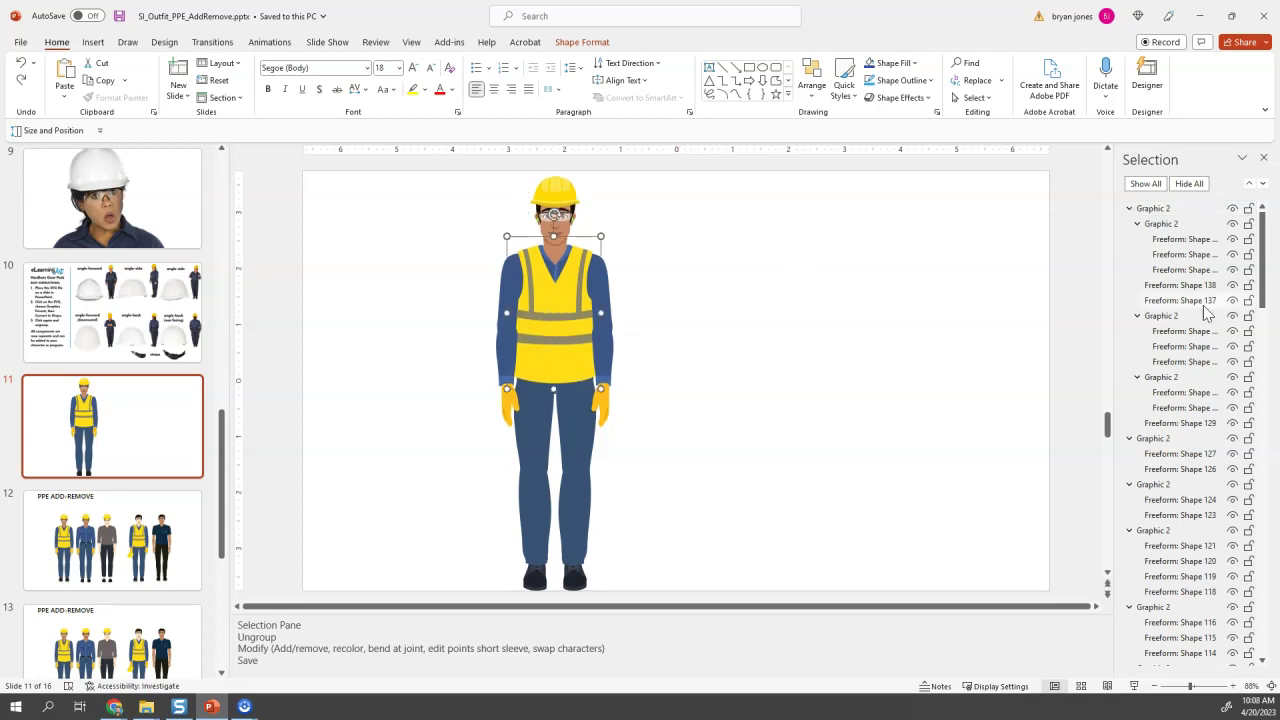
{"action": "left_click_drag", "start_coordinate": [1264, 250], "coordinate": [1268, 462]}
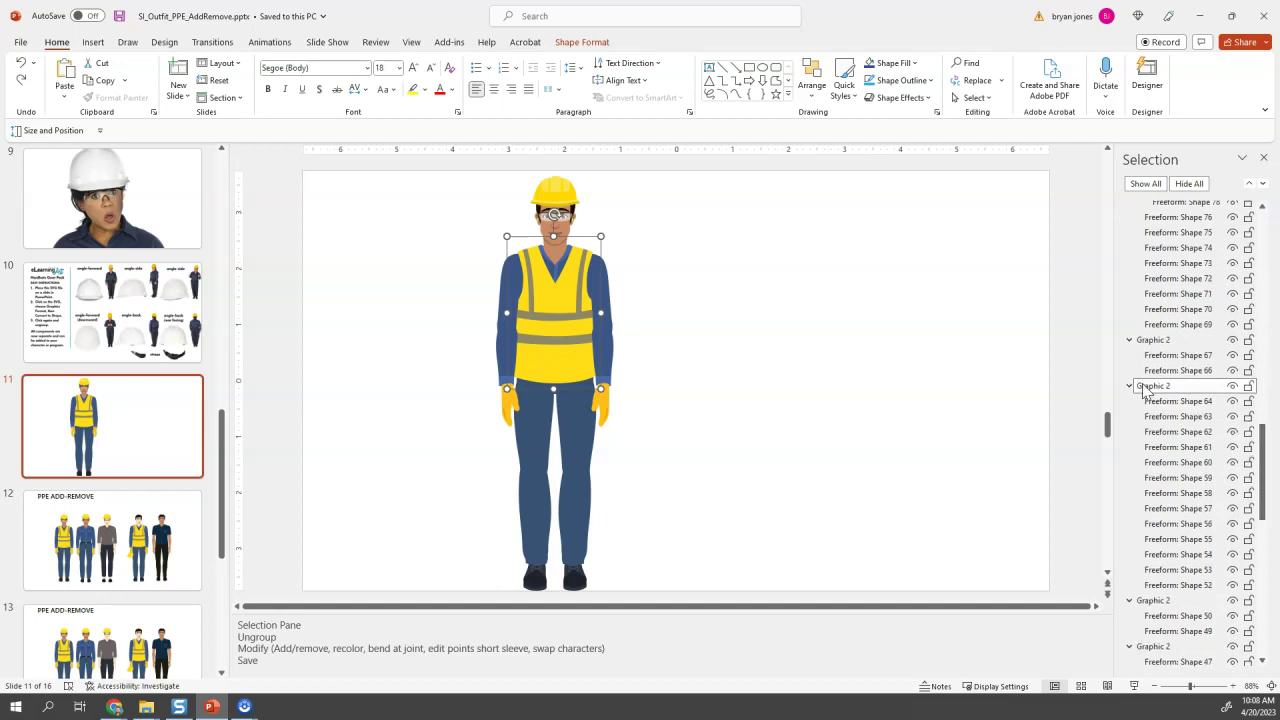
{"action": "left_click", "coordinate": [1233, 387]}
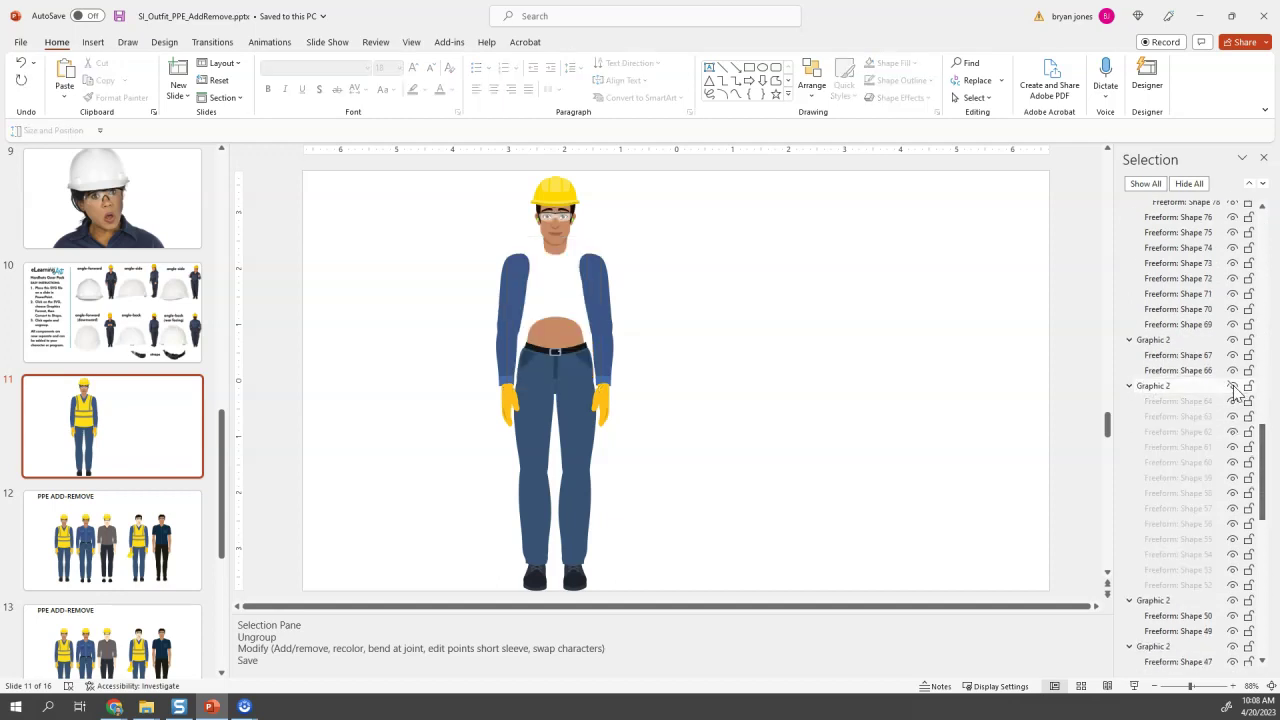
{"action": "left_click", "coordinate": [1233, 387]}
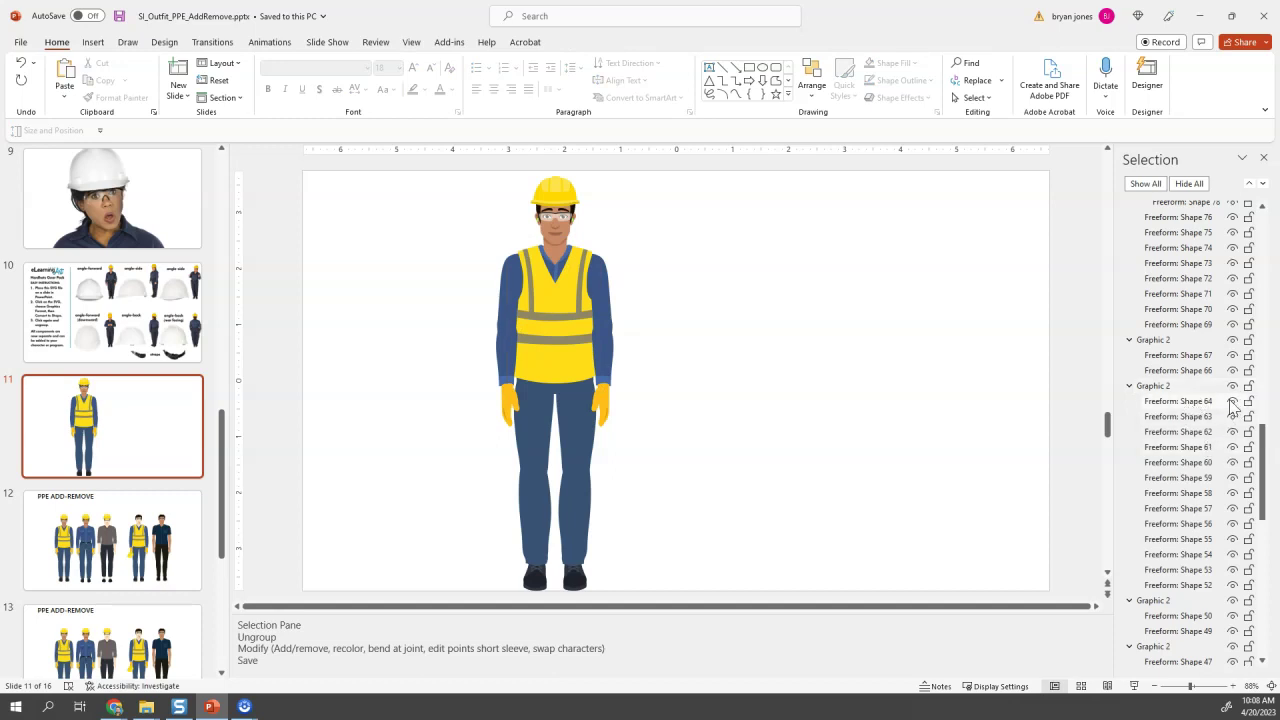
Hide the vest's reflective stripes (Shape 64) and yellow body (Shape 63) and make both visible again.
{"action": "left_click", "coordinate": [1232, 402]}
{"action": "left_click", "coordinate": [1232, 402]}
{"action": "left_click", "coordinate": [1232, 402]}
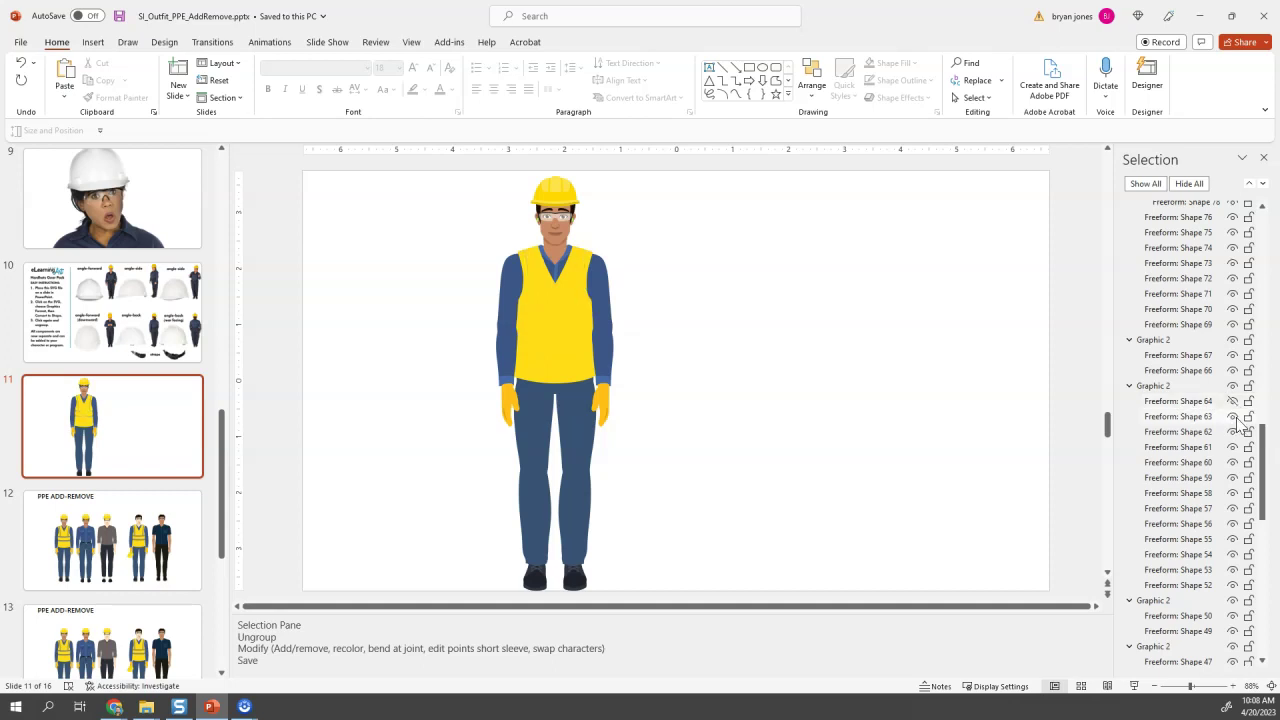
{"action": "left_click", "coordinate": [1236, 419]}
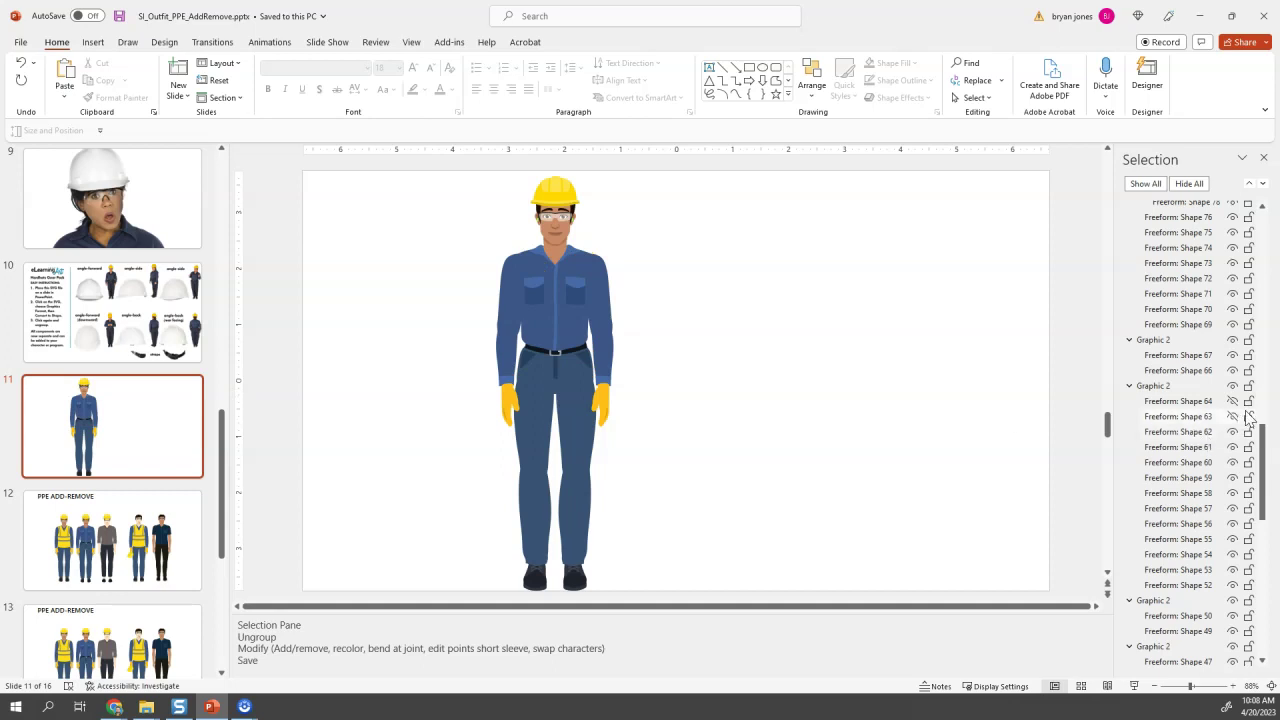
{"action": "double_click", "coordinate": [1177, 404]}
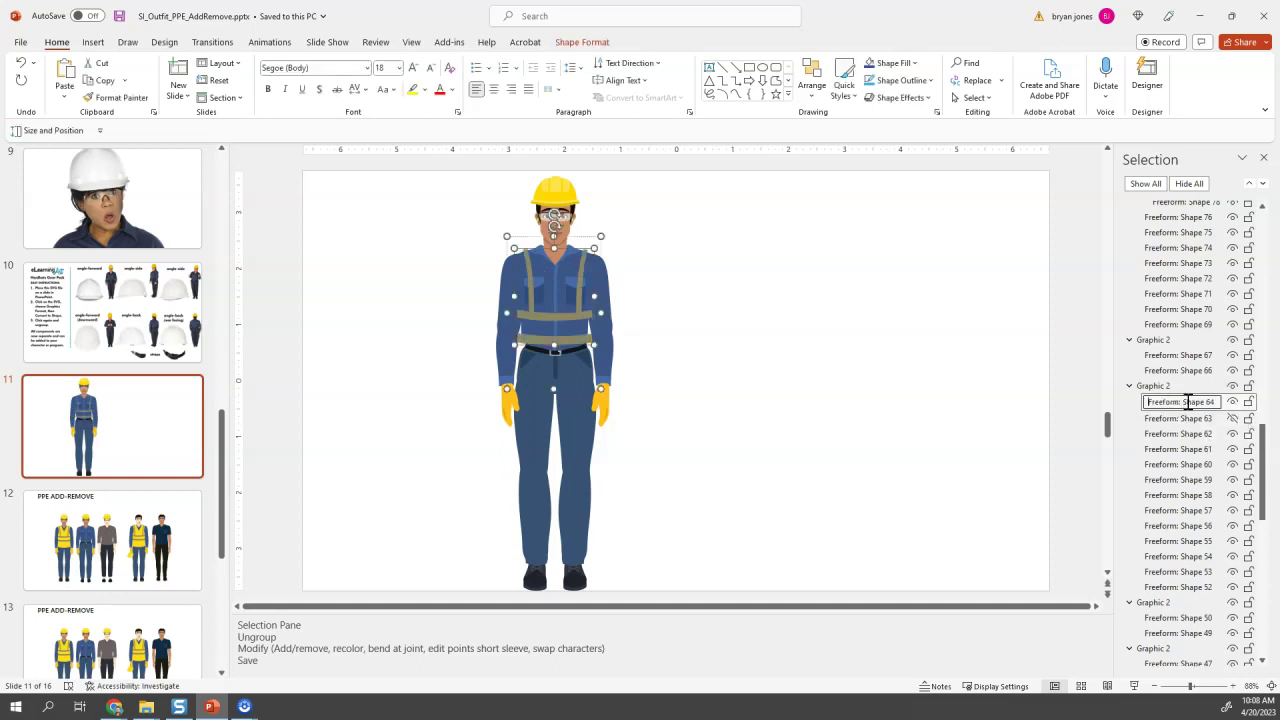
{"action": "left_click", "coordinate": [1232, 418]}
Rename the hard hat's top-level group as hardhat and hide it.
{"action": "scroll", "coordinate": [1200, 420], "scroll_direction": "up", "scroll_amount": 7}
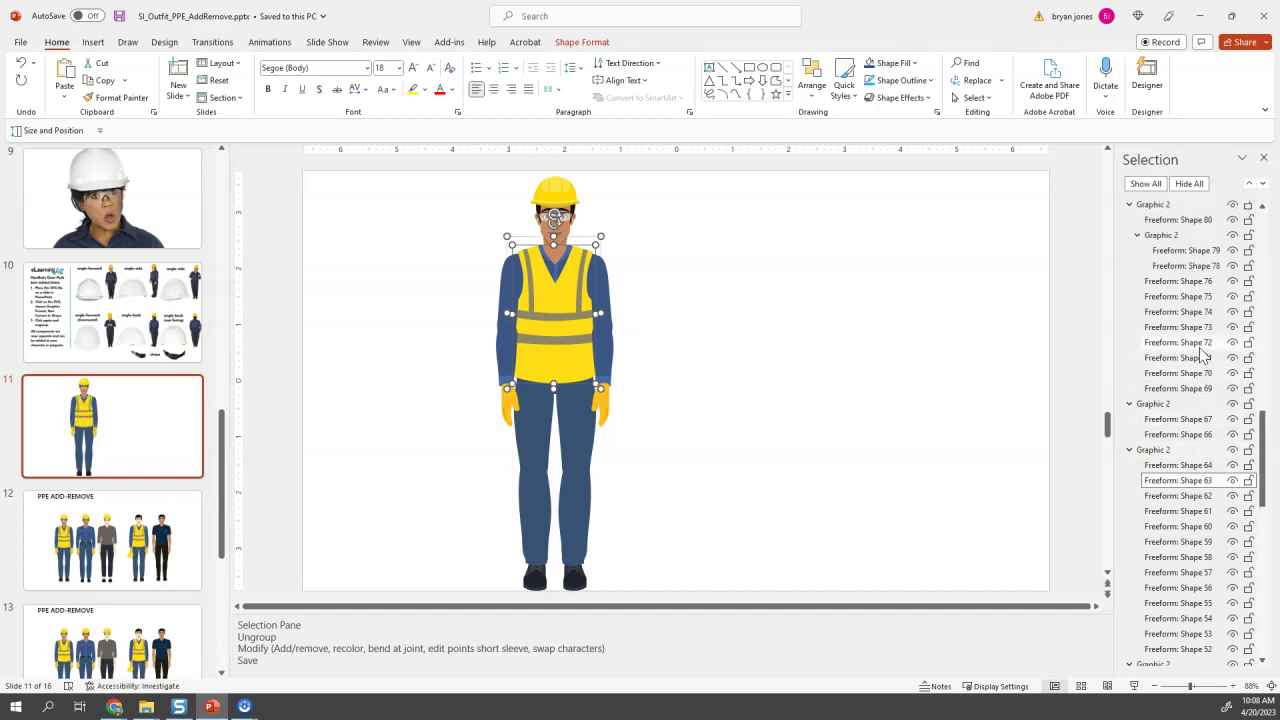
{"action": "left_click_drag", "start_coordinate": [1263, 385], "coordinate": [1263, 240]}
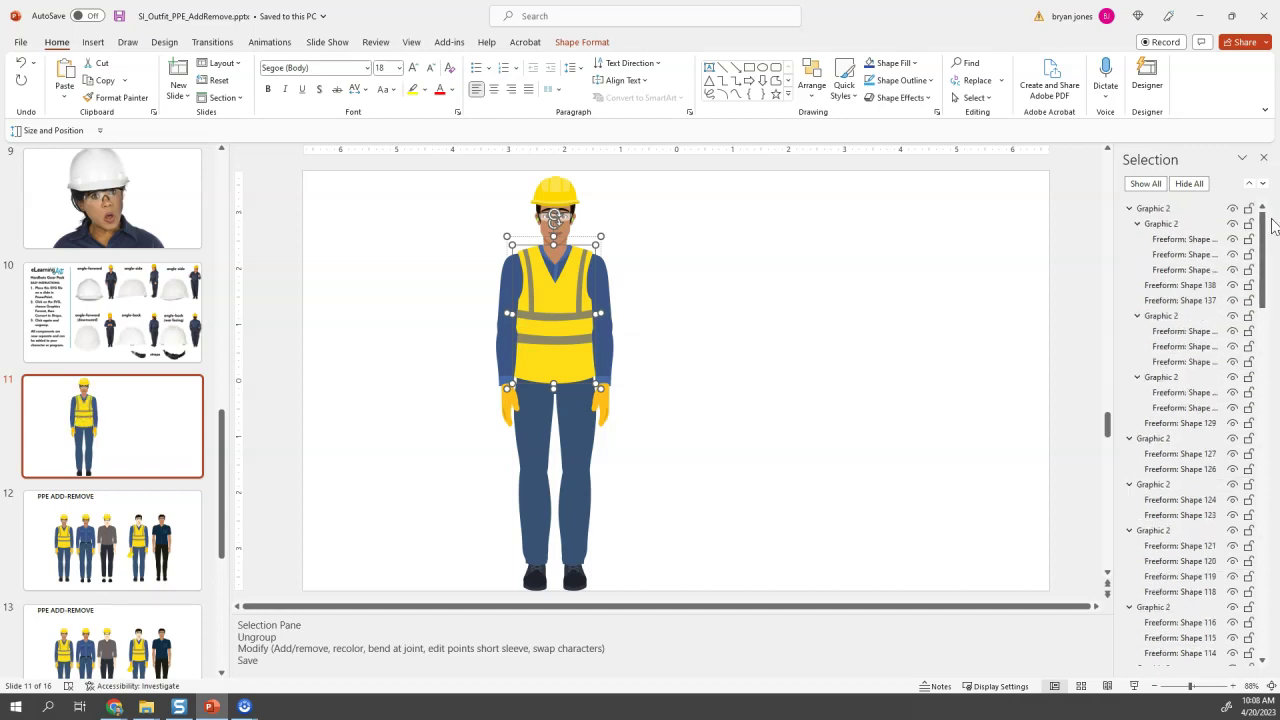
{"action": "double_click", "coordinate": [1170, 210]}
{"action": "left_click_drag", "start_coordinate": [1177, 209], "coordinate": [1106, 207]}
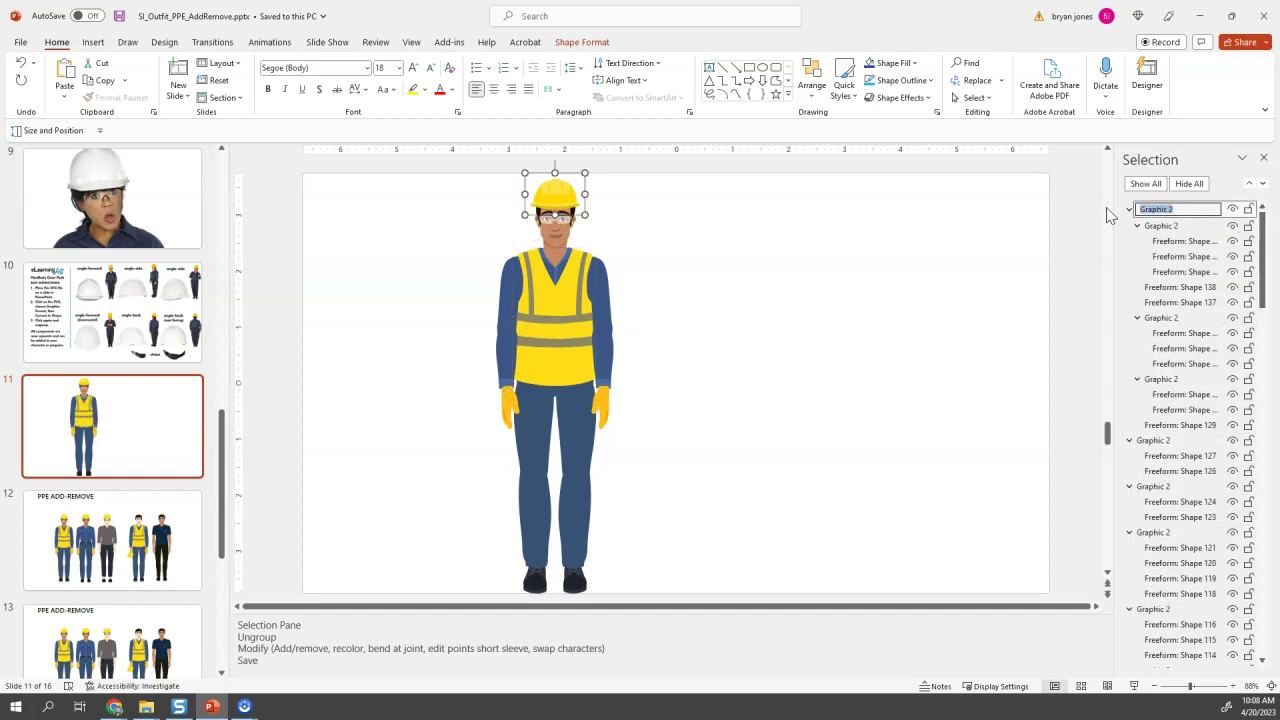
{"action": "type", "text": "had"}
{"action": "type", "text": "dhat"}
{"action": "left_click", "coordinate": [1232, 209]}
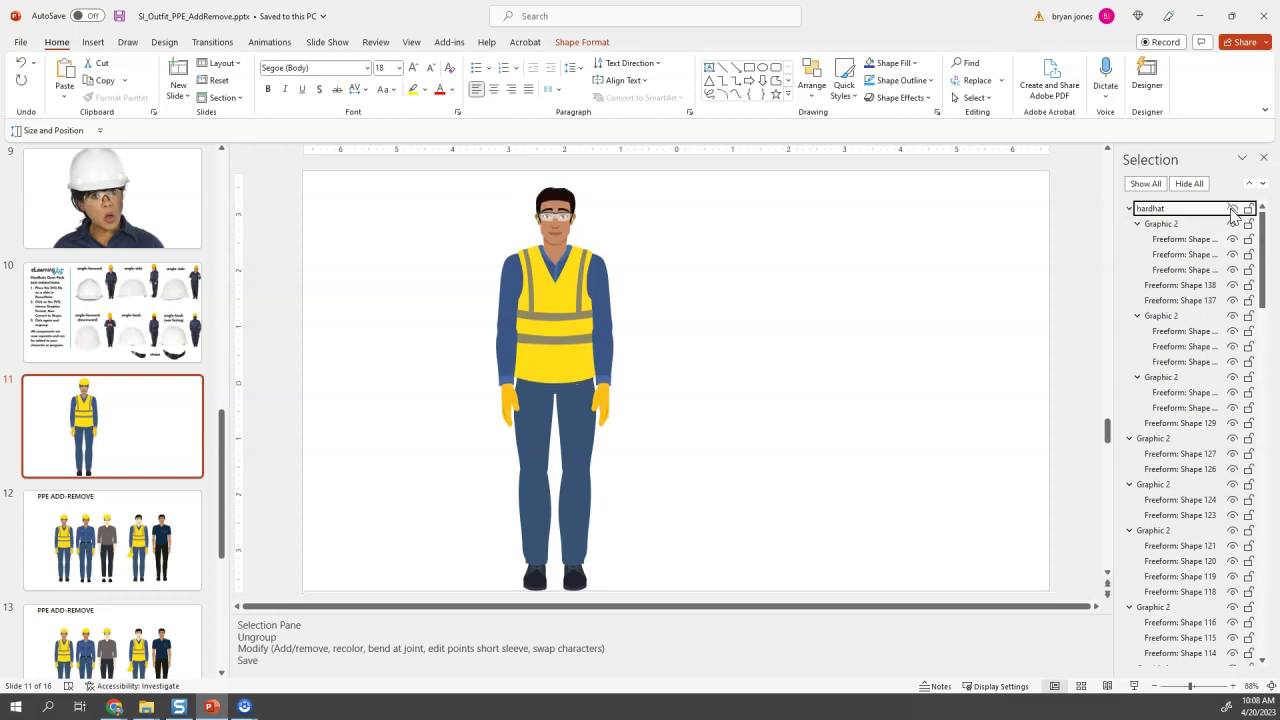
Hide the safety vest's reflective stripes (Shape 64) and yellow body (Shape 63) within the torso group.
{"action": "left_click", "coordinate": [565, 298]}
{"action": "scroll", "coordinate": [1150, 368], "scroll_direction": "down", "scroll_amount": 5}
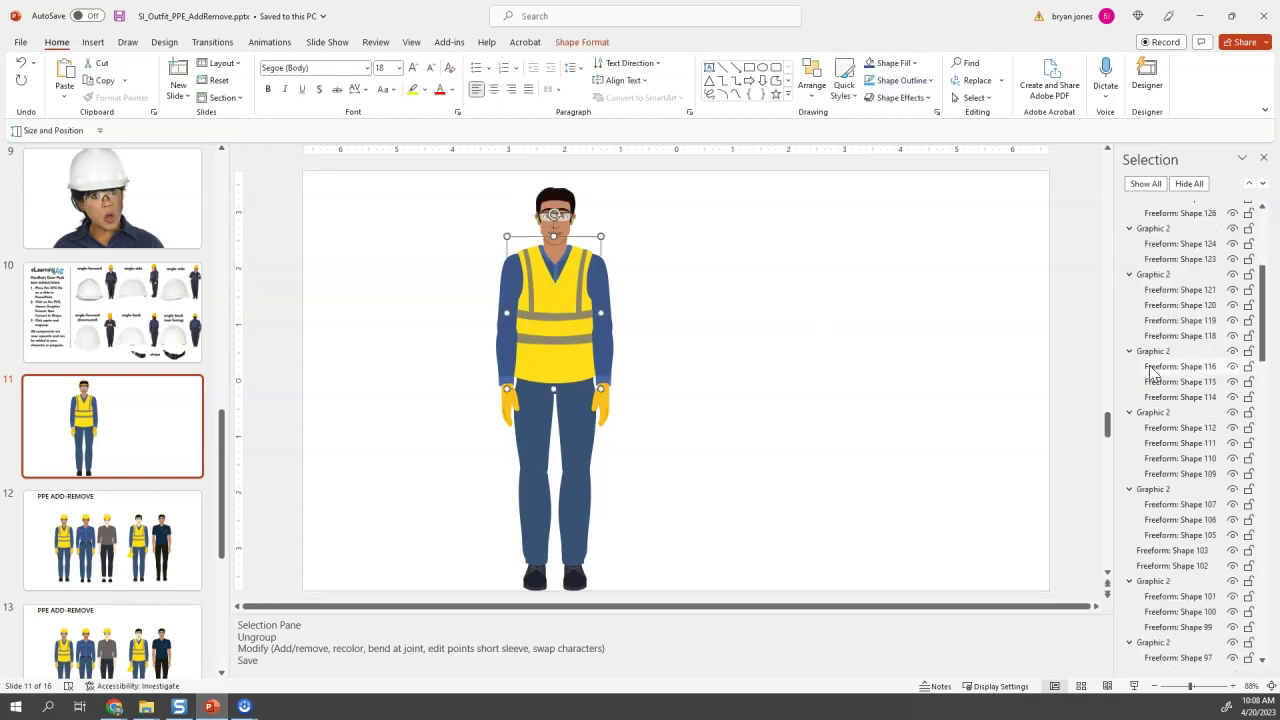
{"action": "scroll", "coordinate": [1150, 373], "scroll_direction": "down", "scroll_amount": 10}
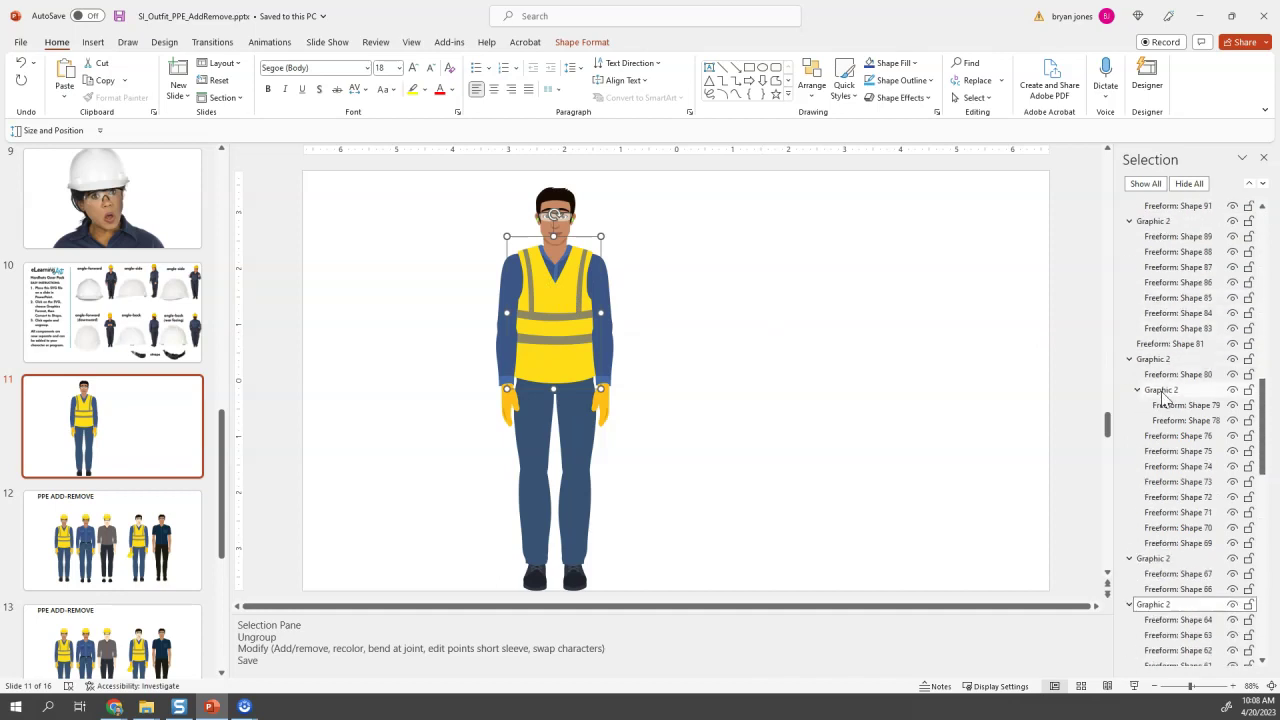
{"action": "scroll", "coordinate": [1162, 398], "scroll_direction": "down", "scroll_amount": 3}
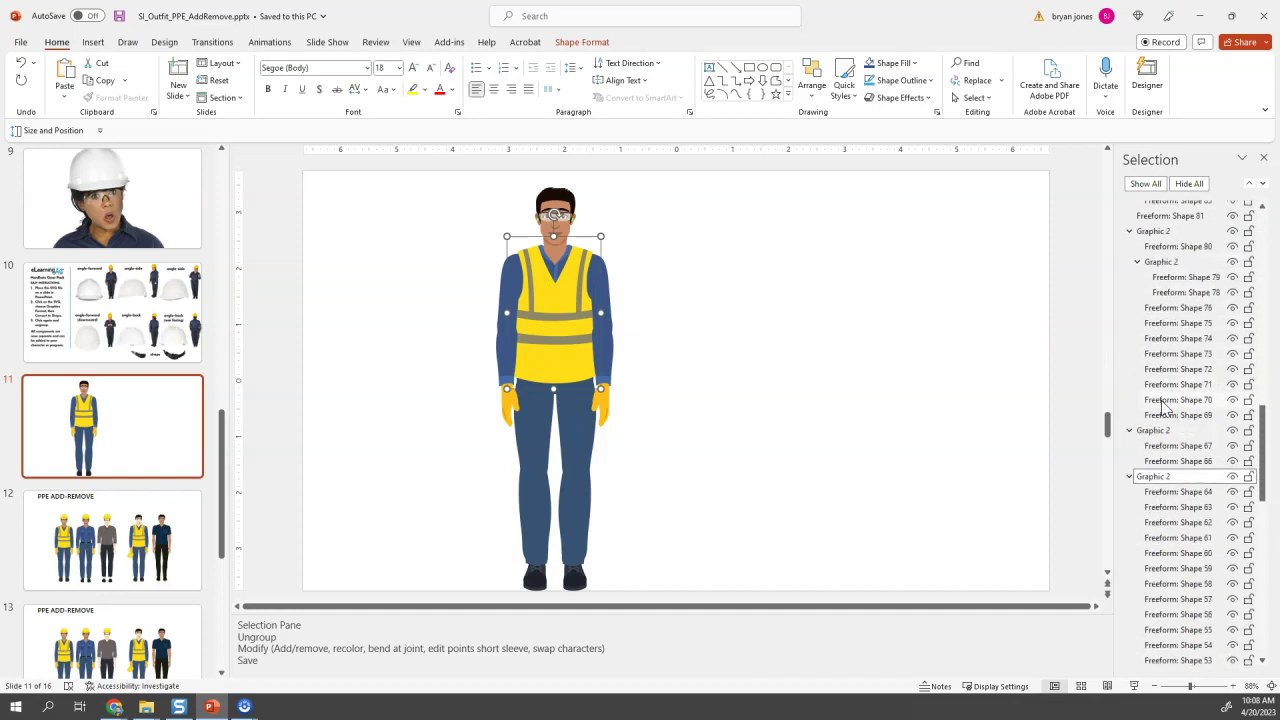
{"action": "left_click", "coordinate": [1233, 493]}
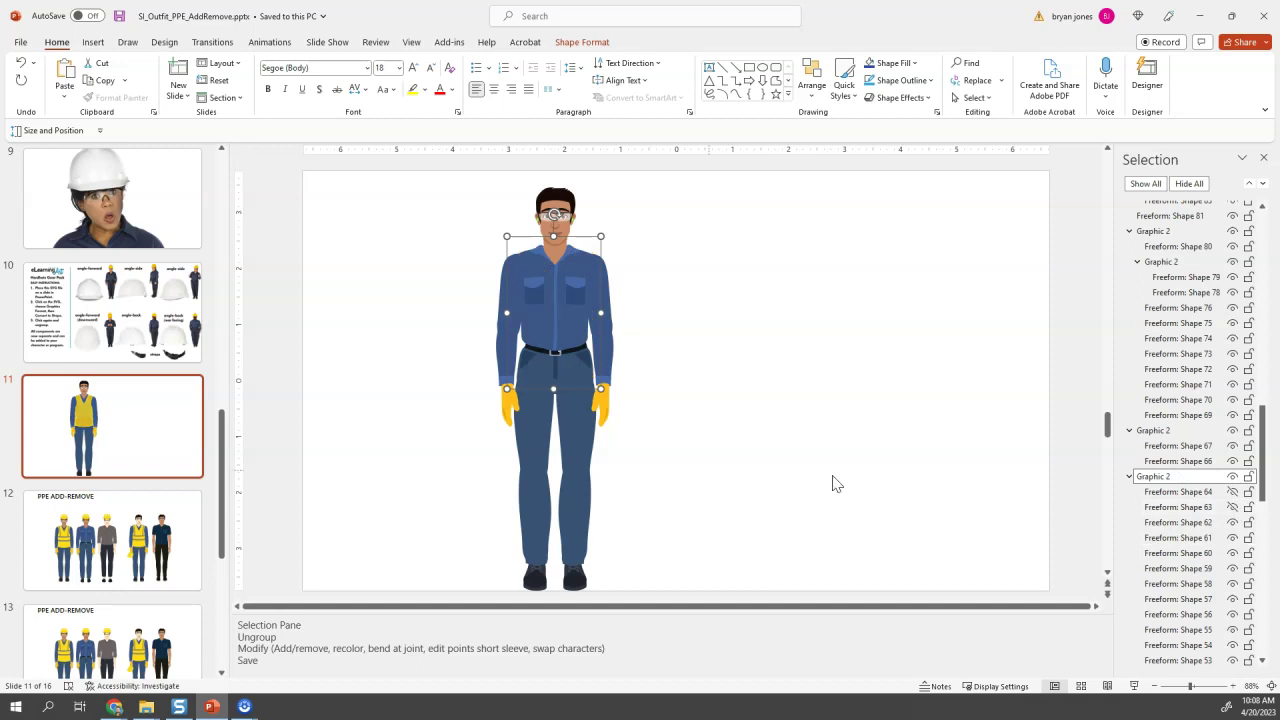
Locate the group of the gloved left hand and toggle its visibility off and on.
{"action": "left_click", "coordinate": [598, 410]}
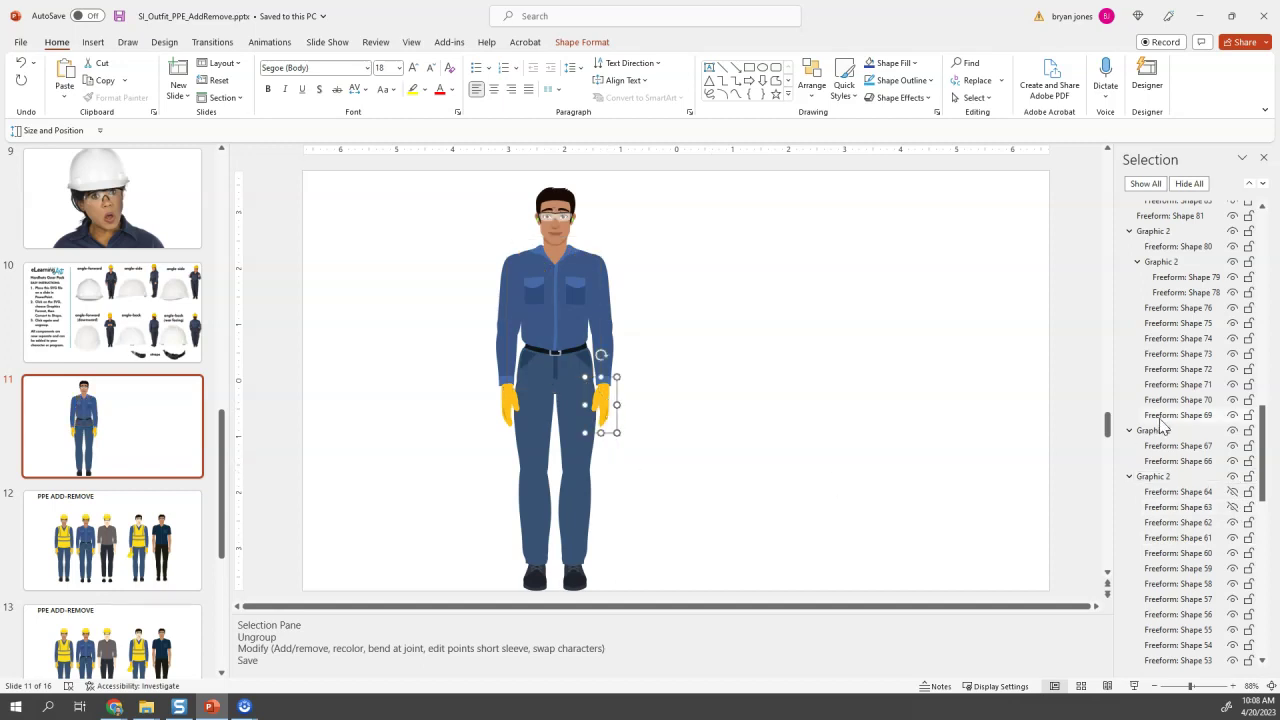
{"action": "scroll", "coordinate": [1170, 435], "scroll_direction": "down", "scroll_amount": 8}
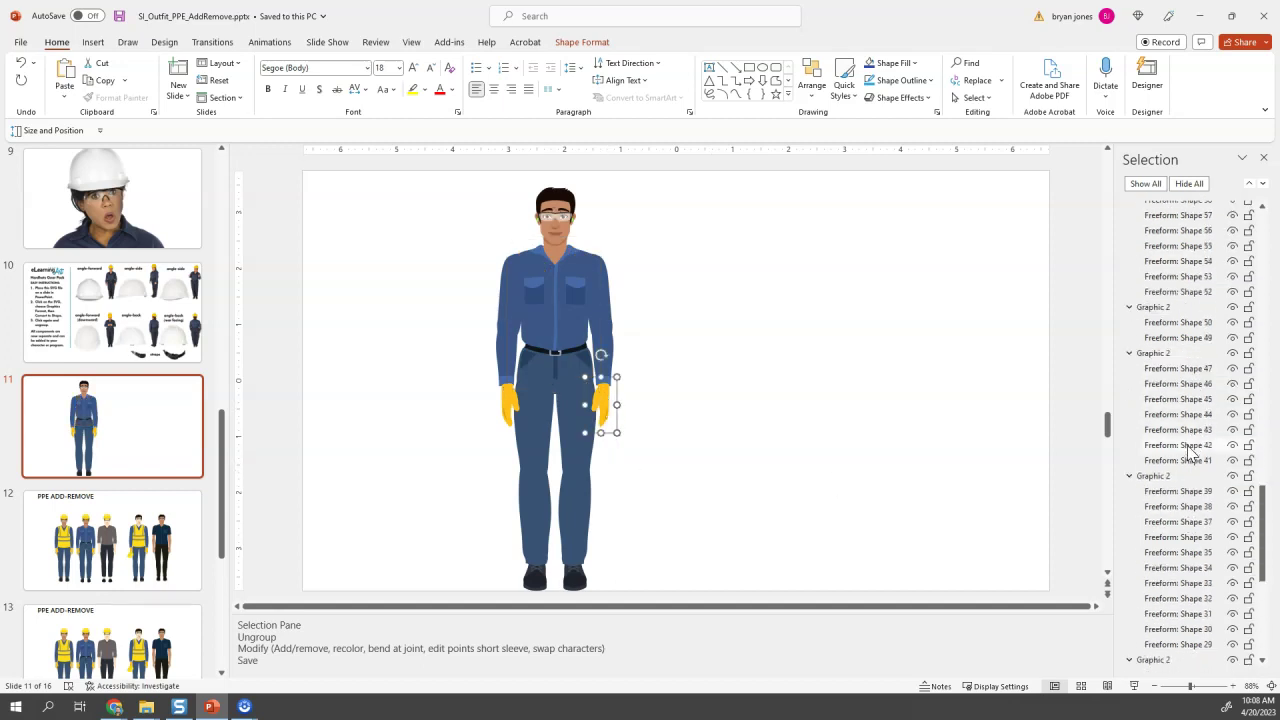
{"action": "scroll", "coordinate": [1190, 455], "scroll_direction": "up", "scroll_amount": 15}
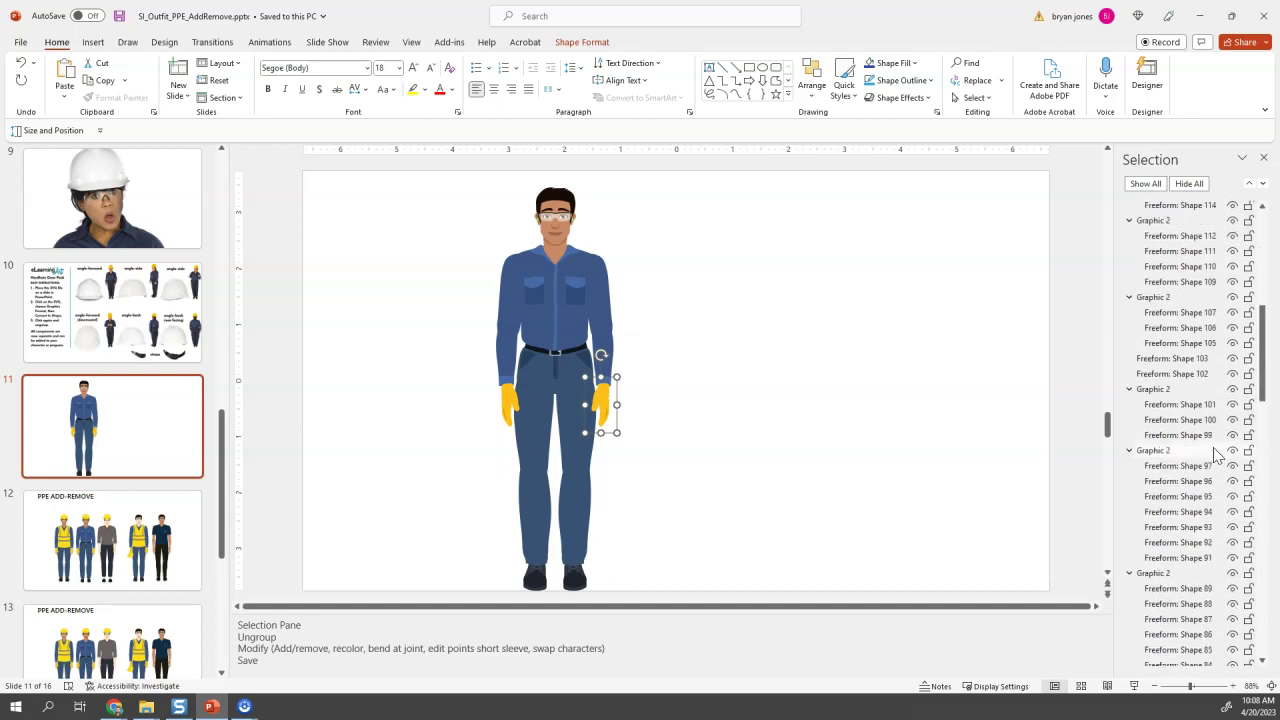
{"action": "scroll", "coordinate": [1215, 455], "scroll_direction": "up", "scroll_amount": 8}
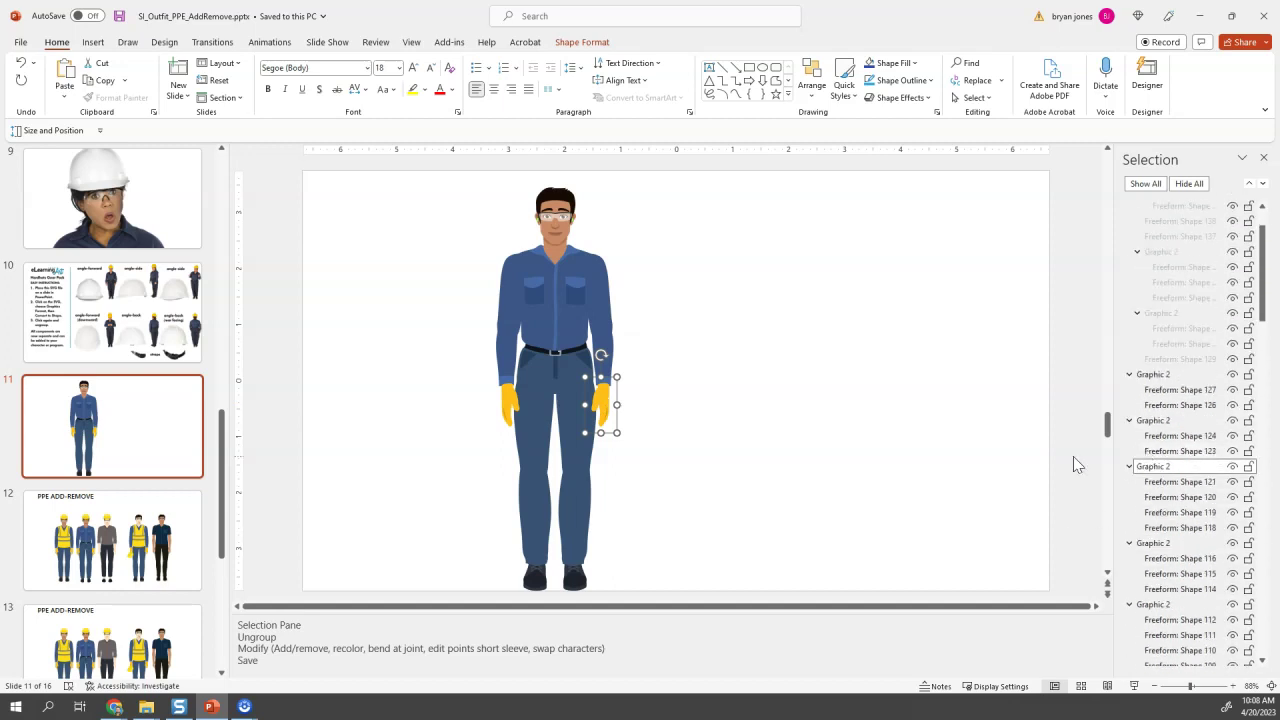
{"action": "left_click", "coordinate": [1232, 467]}
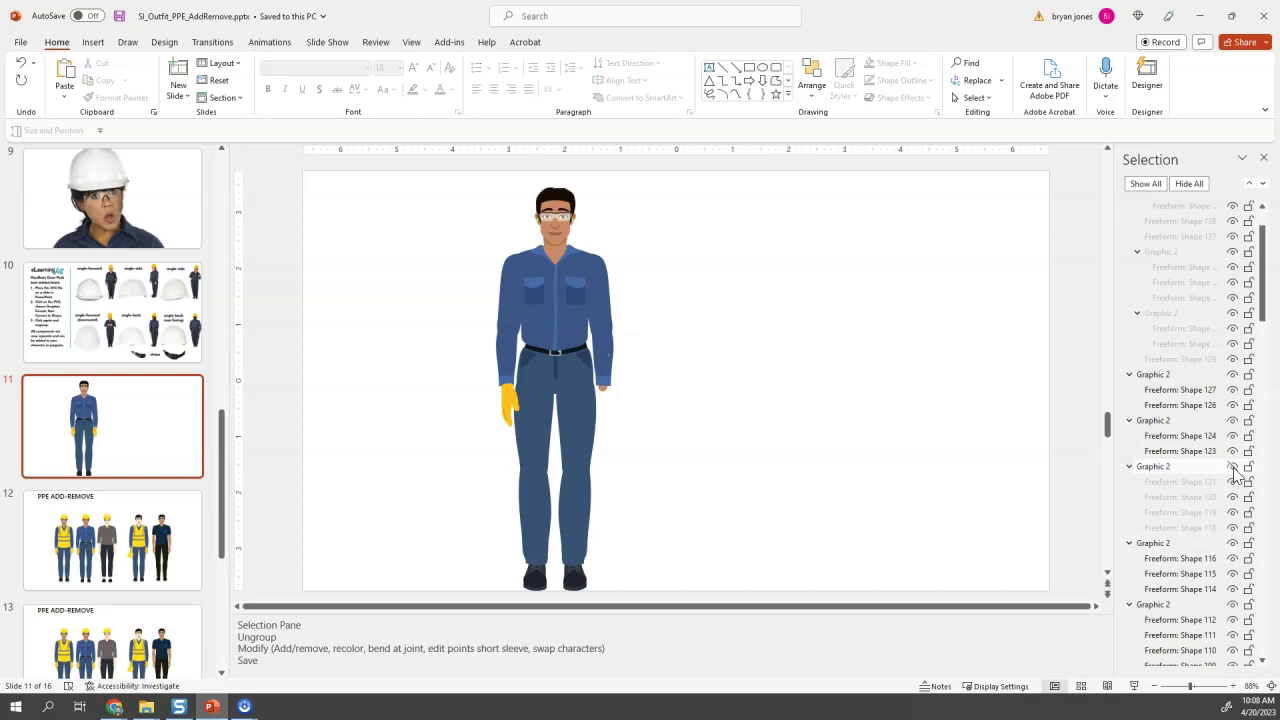
{"action": "left_click", "coordinate": [1232, 467]}
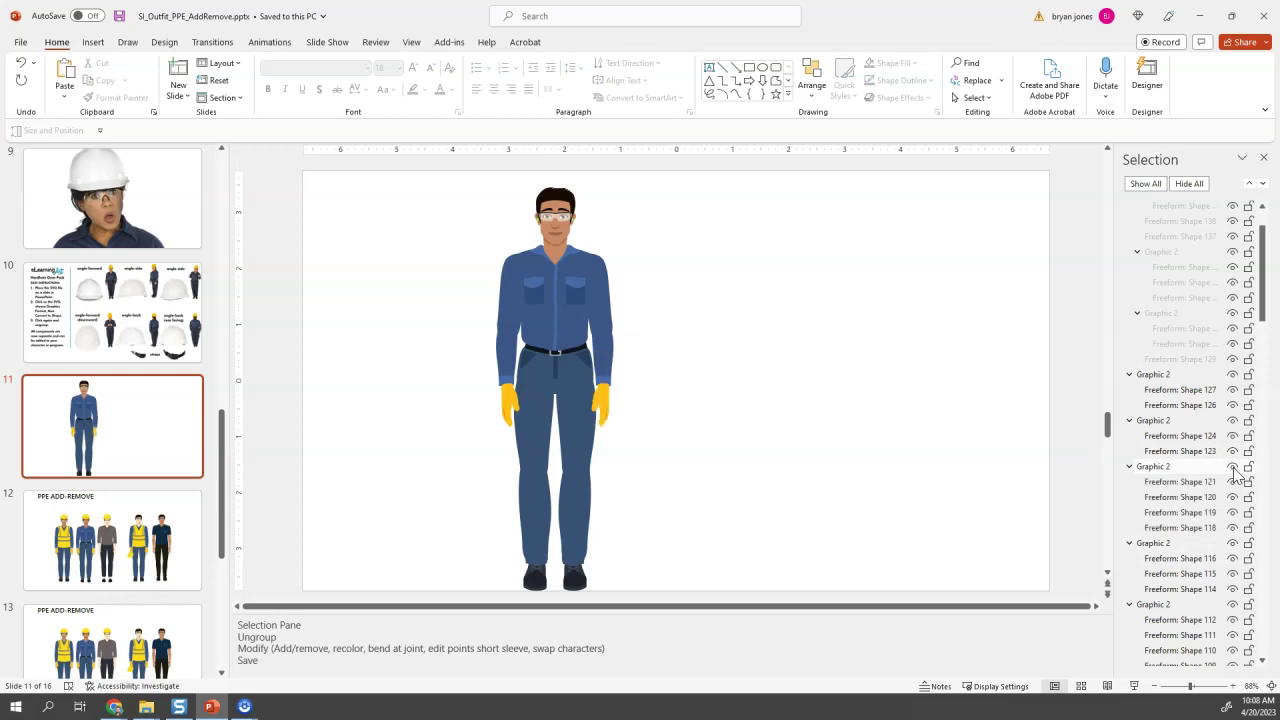
Try grouping the left forearm with its gloved hand and rotating them at the elbow, and undo the rotation and grouping.
{"action": "left_click_drag", "start_coordinate": [650, 318], "coordinate": [573, 458]}
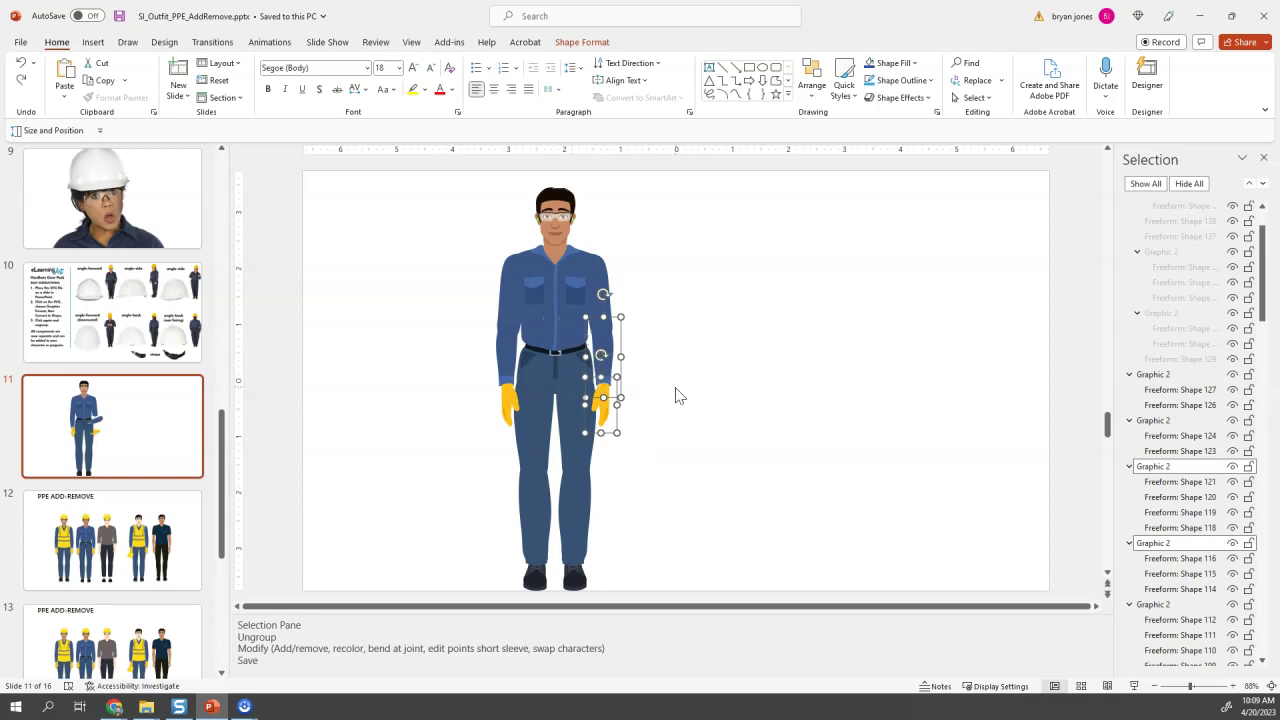
{"action": "key", "text": "ctrl+g"}
{"action": "left_click_drag", "start_coordinate": [604, 293], "coordinate": [594, 345]}
{"action": "key", "text": "ctrl+z"}
{"action": "key", "text": "ctrl+z"}
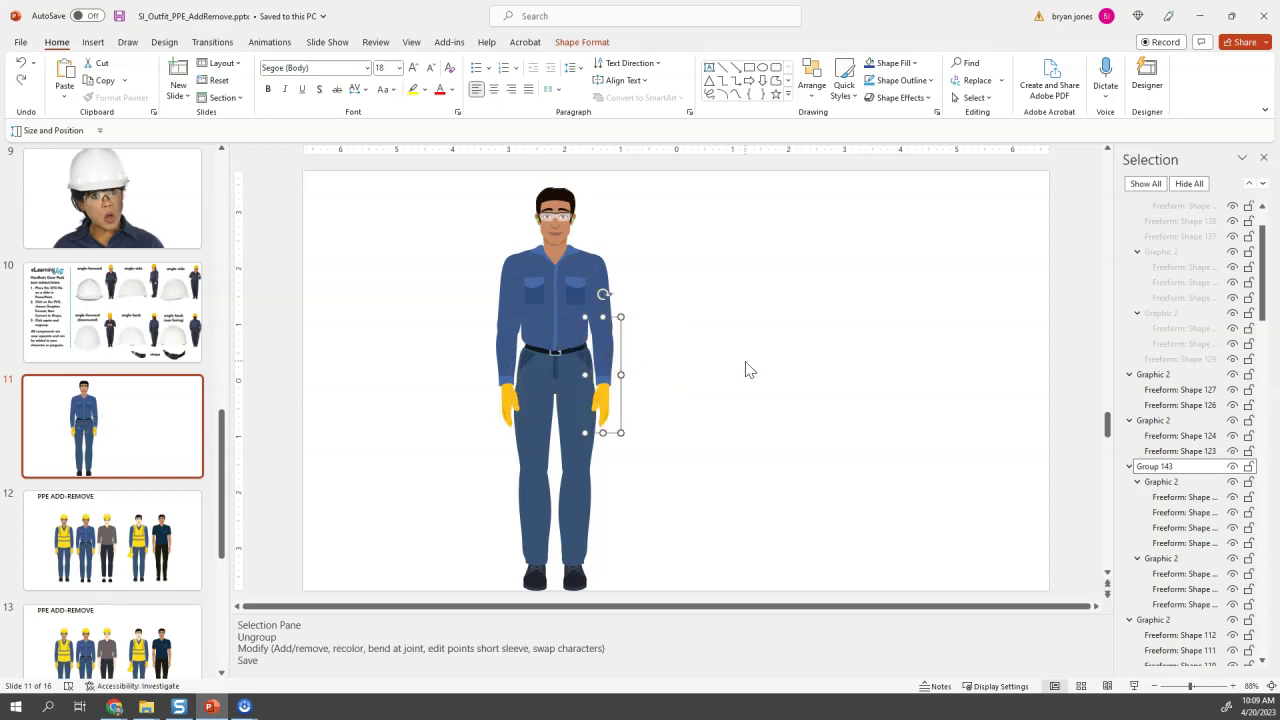
{"action": "key", "text": "ctrl+z"}
{"action": "left_click", "coordinate": [629, 400]}
{"action": "key", "text": "ctrl+z"}
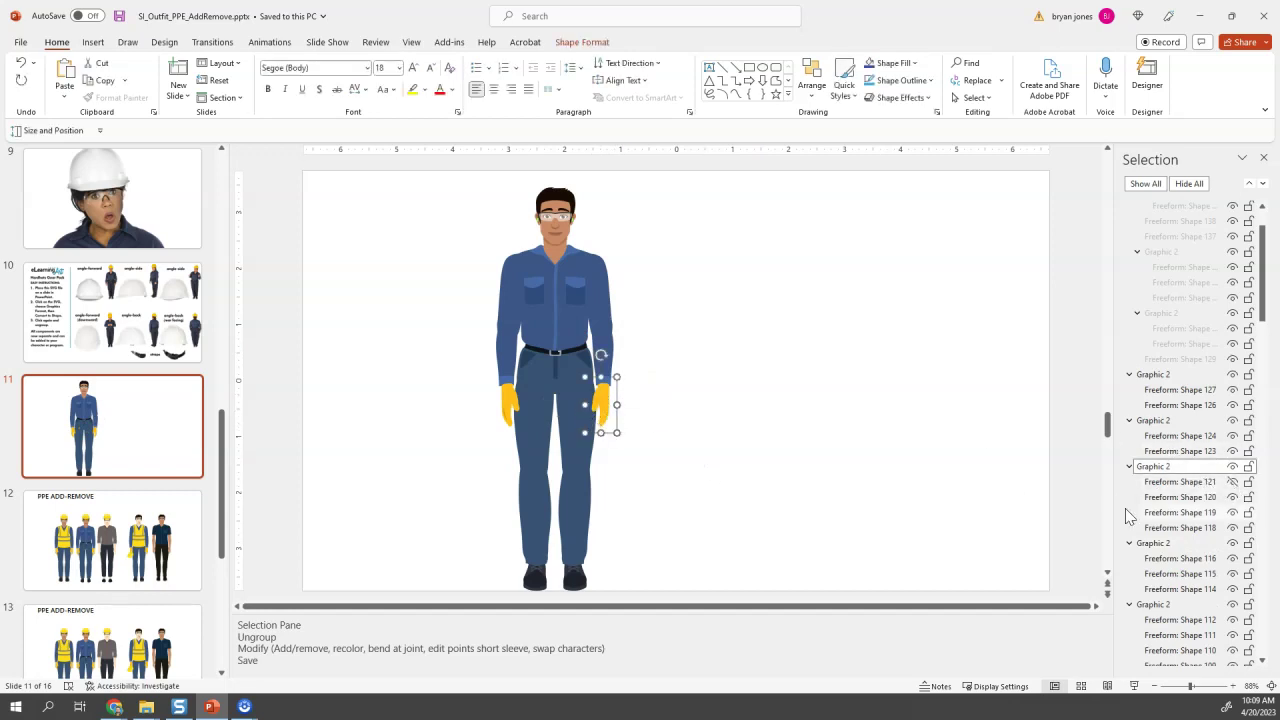
Hide the glove shapes 121 and 120 on the left hand and deselect the group.
{"action": "left_click", "coordinate": [1232, 482]}
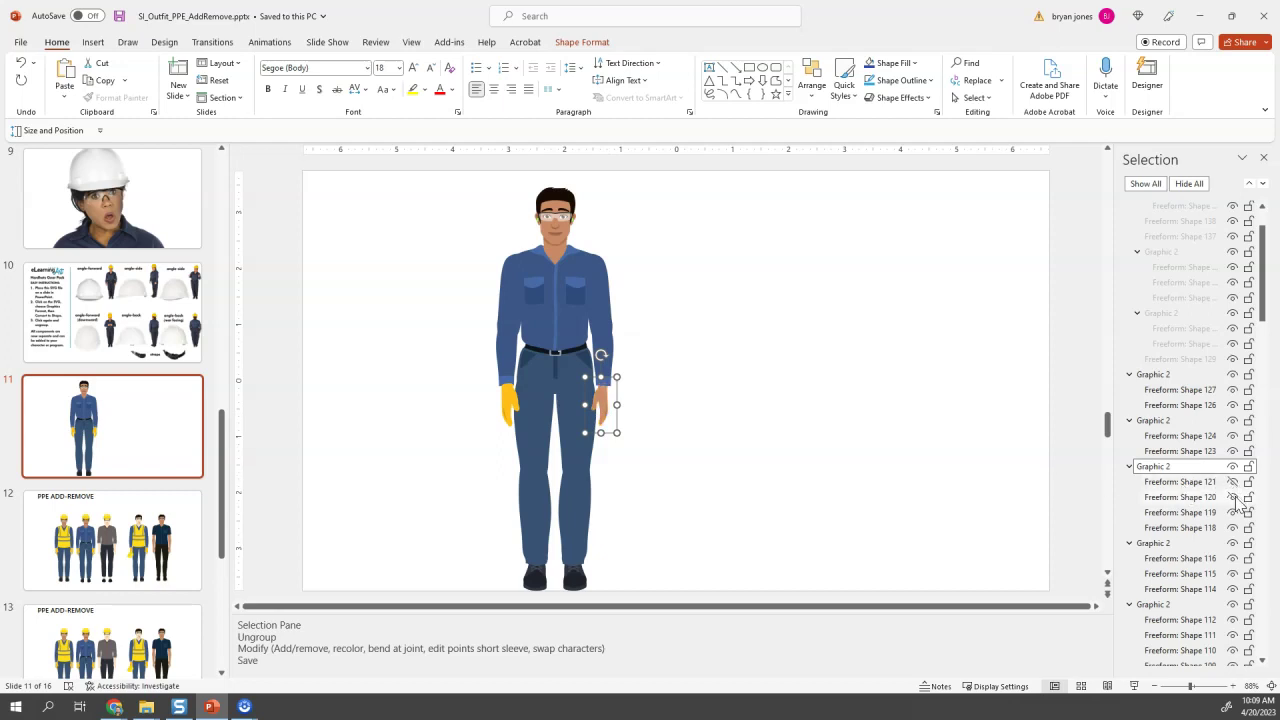
{"action": "left_click", "coordinate": [794, 386]}
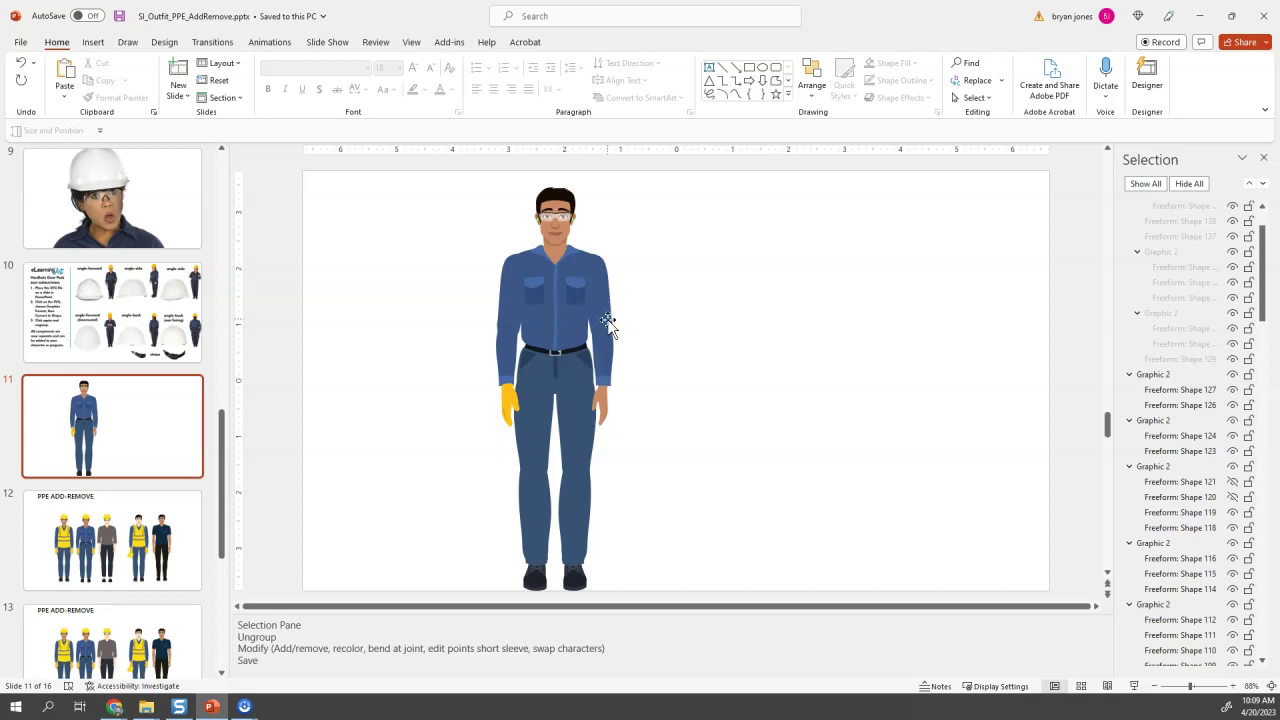
Try recoloring the upper left sleeve with the standard Green fill and undo the change.
{"action": "left_click", "coordinate": [603, 296]}
{"action": "left_click", "coordinate": [603, 296], "text": "shift"}
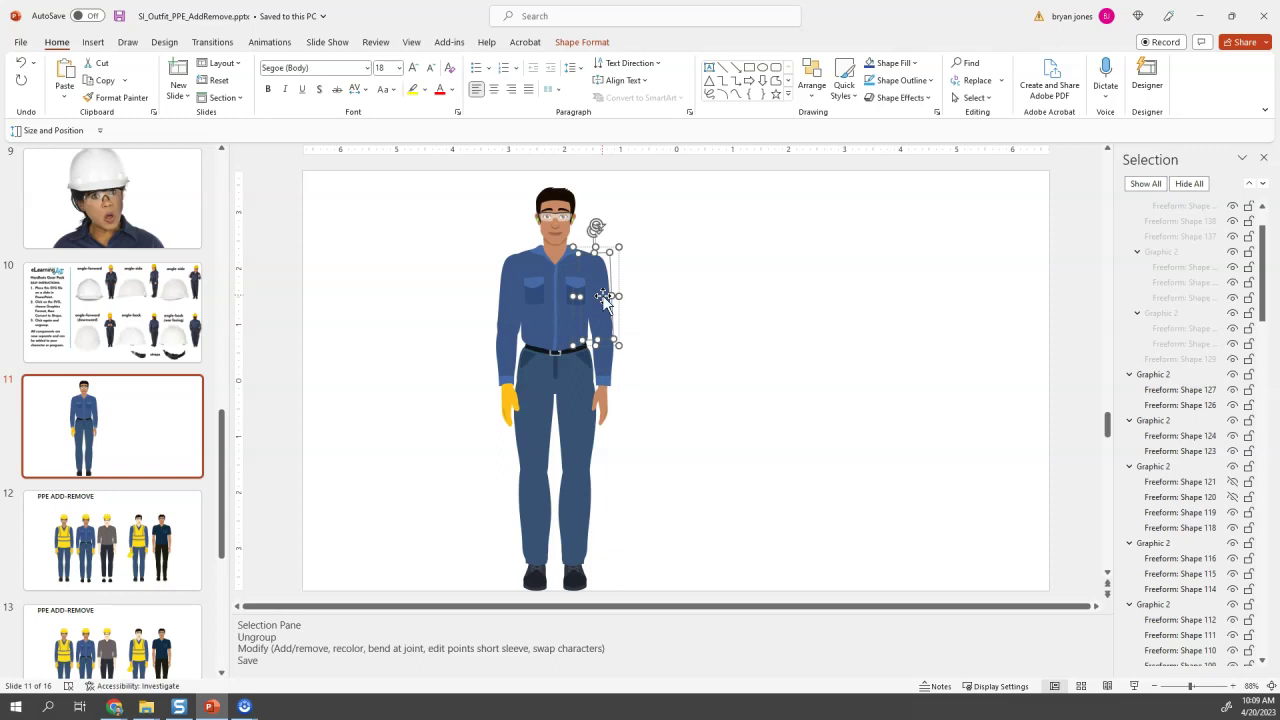
{"action": "right_click", "coordinate": [603, 296]}
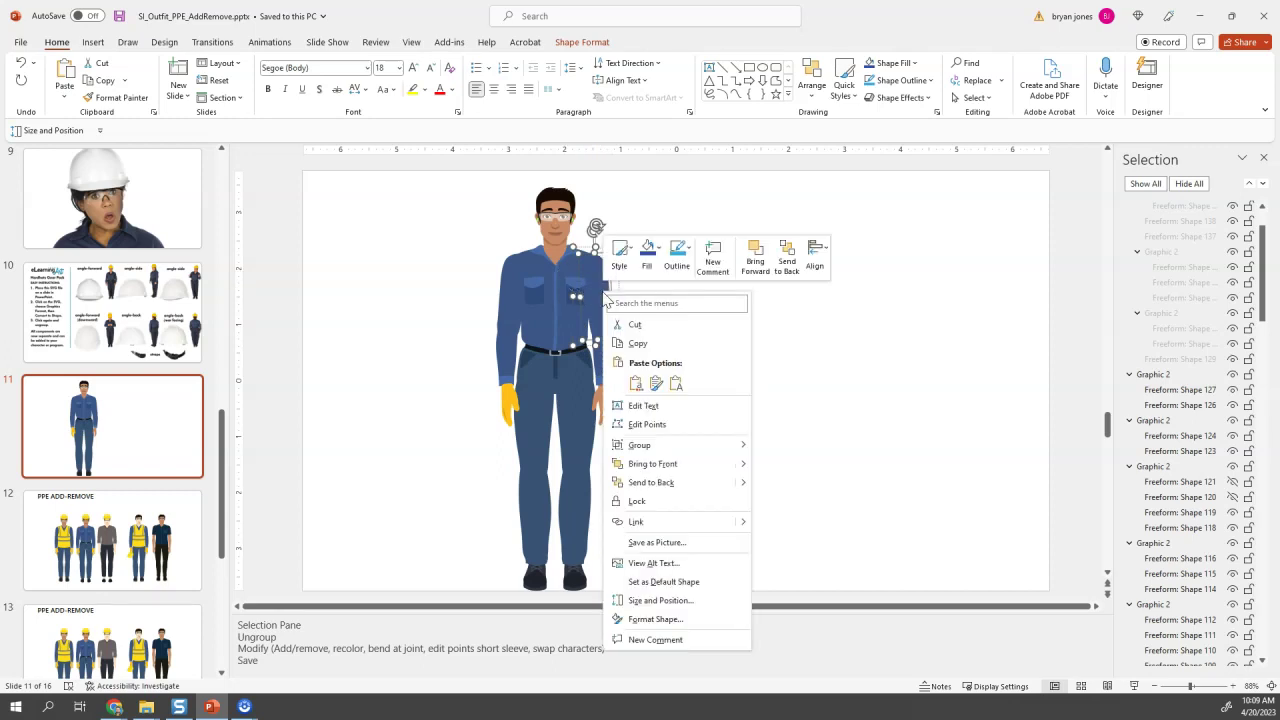
{"action": "left_click", "coordinate": [660, 258]}
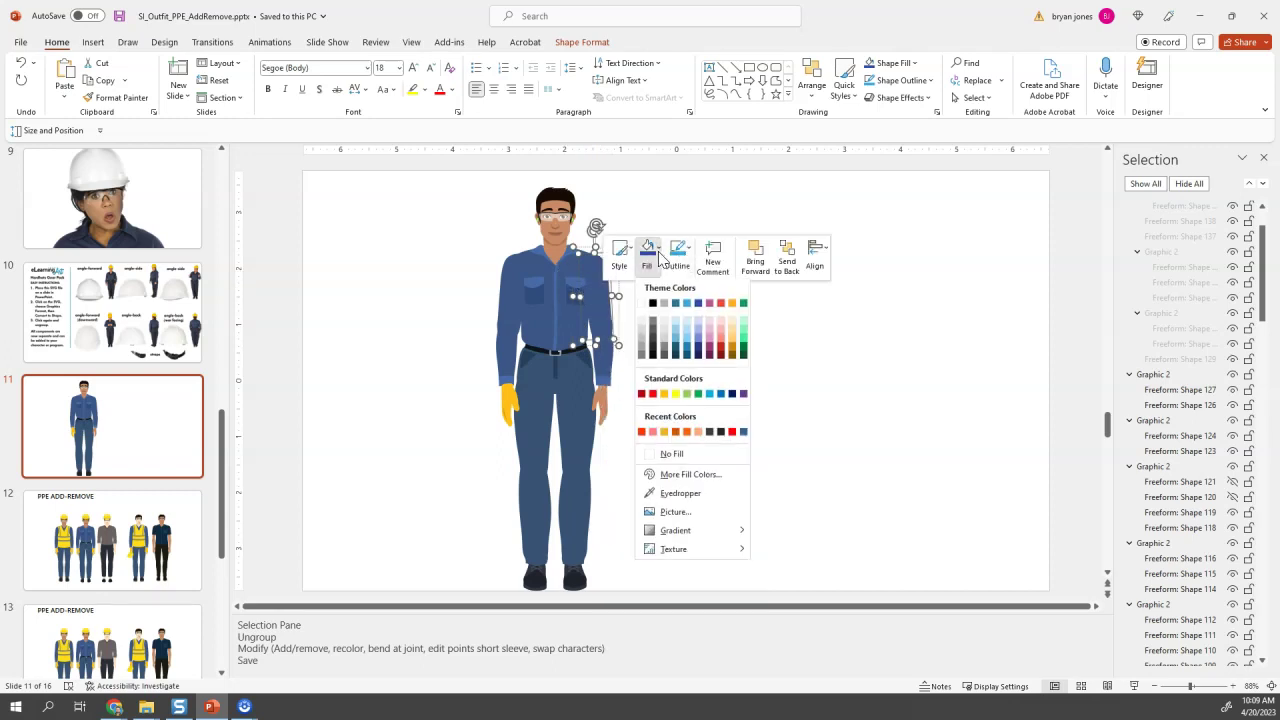
{"action": "left_click", "coordinate": [700, 396]}
{"action": "left_click", "coordinate": [788, 402]}
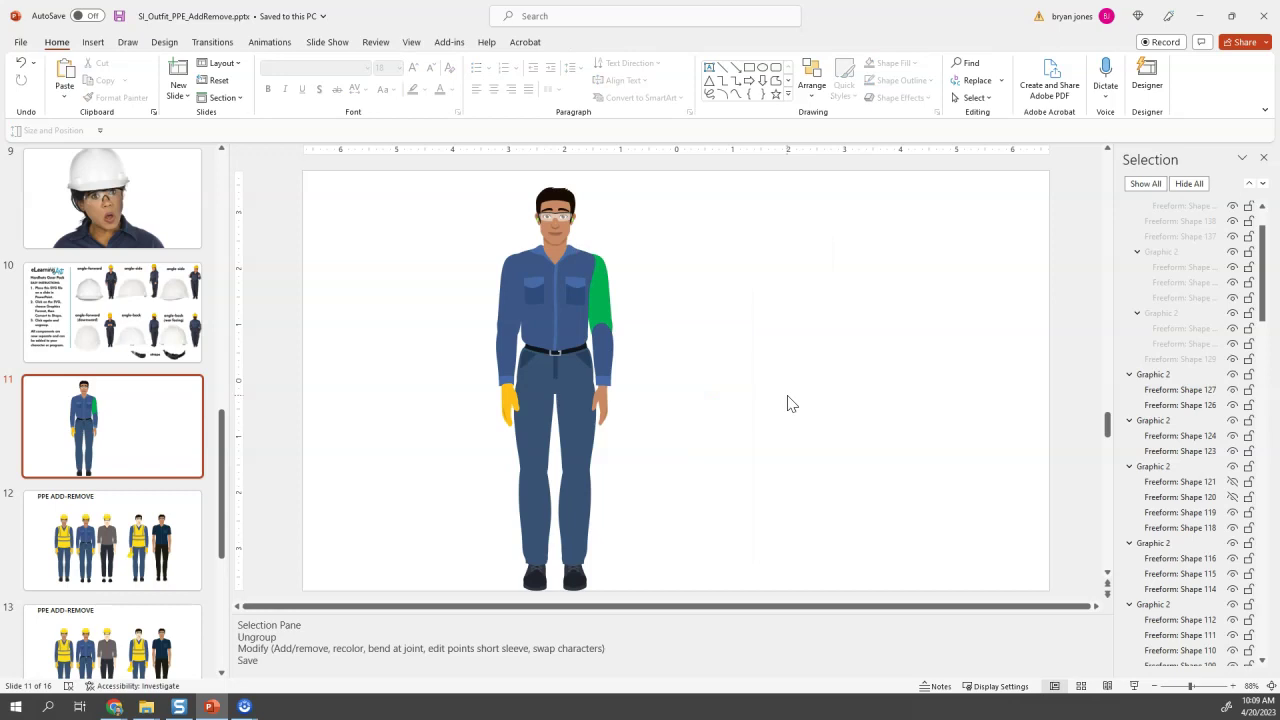
{"action": "key", "text": "ctrl+z"}
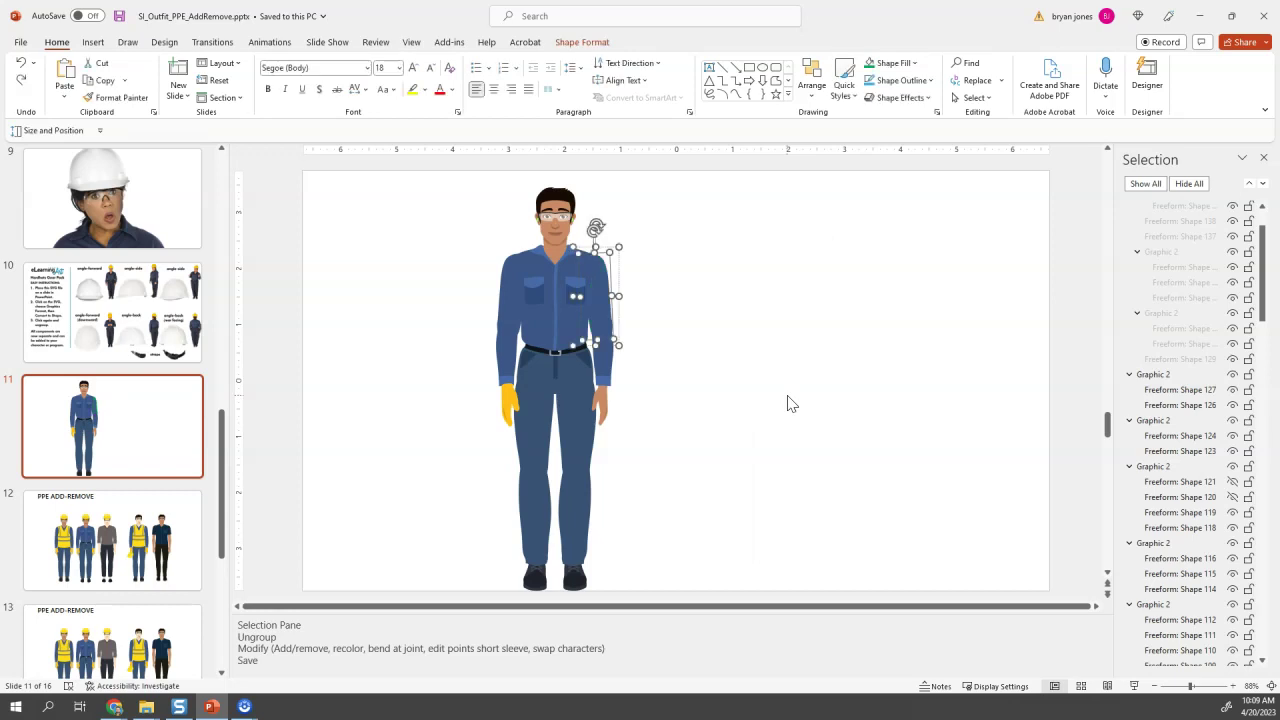
Try pulling the left upper arm, forearm and thigh away from the body and rotating the thigh, and undo these changes.
{"action": "left_click", "coordinate": [700, 370]}
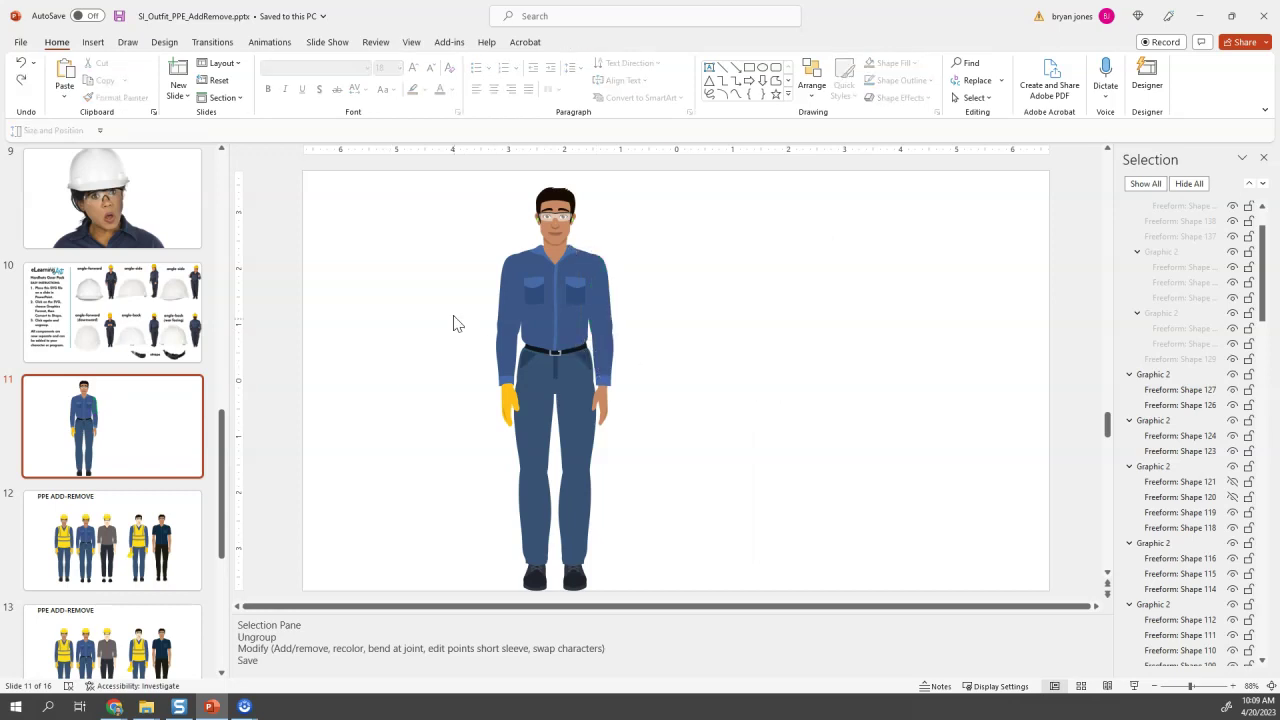
{"action": "left_click", "coordinate": [600, 315]}
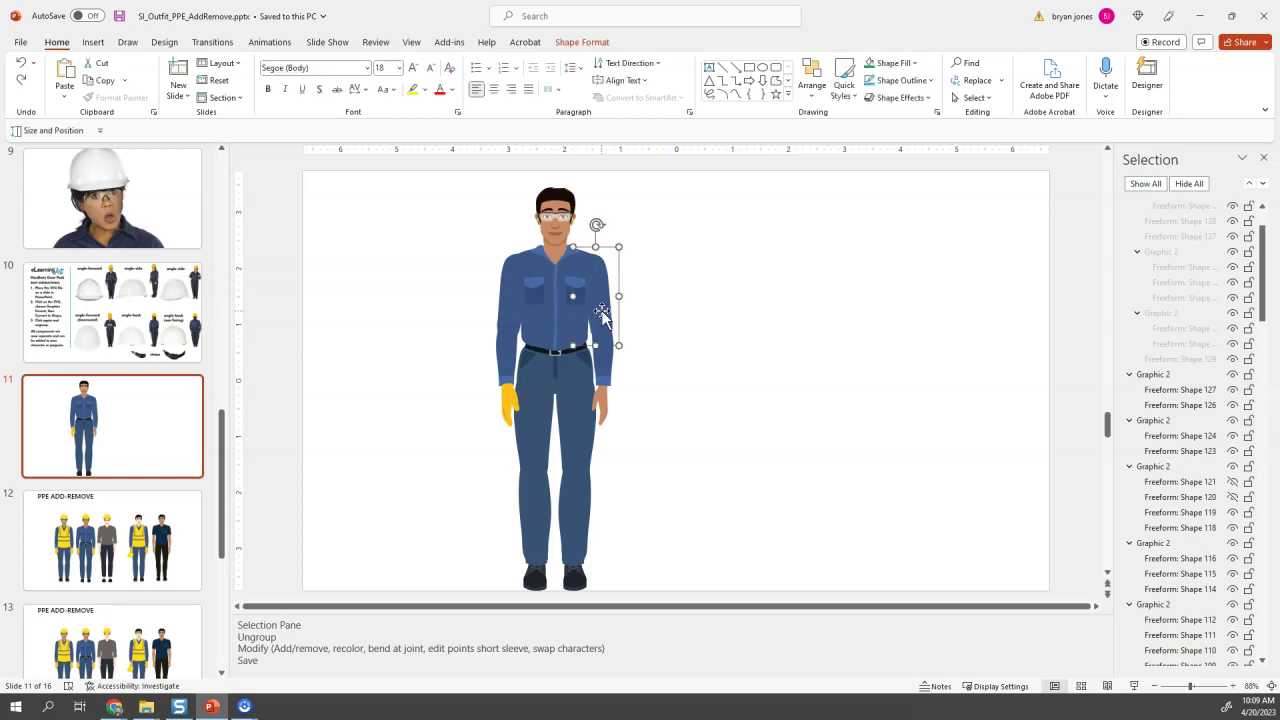
{"action": "left_click_drag", "start_coordinate": [600, 315], "coordinate": [718, 292]}
{"action": "left_click_drag", "start_coordinate": [600, 349], "coordinate": [762, 359]}
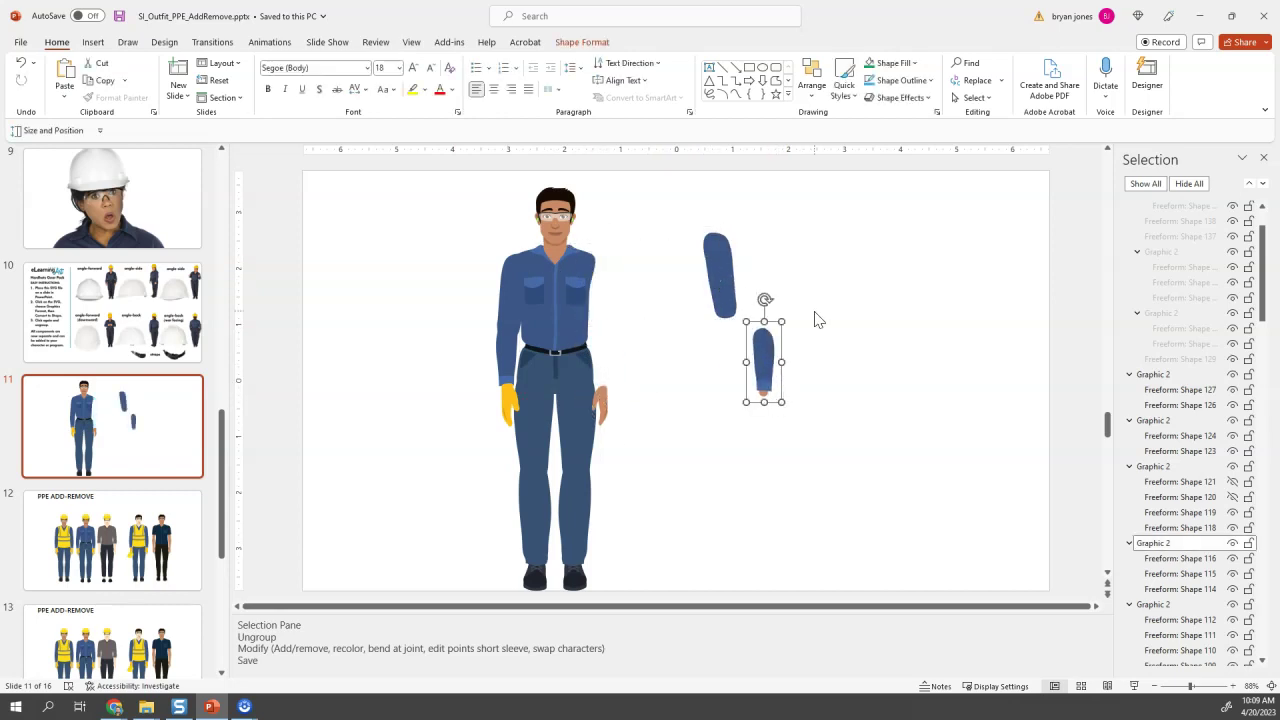
{"action": "left_click", "coordinate": [570, 445]}
{"action": "left_click_drag", "start_coordinate": [584, 420], "coordinate": [740, 432]}
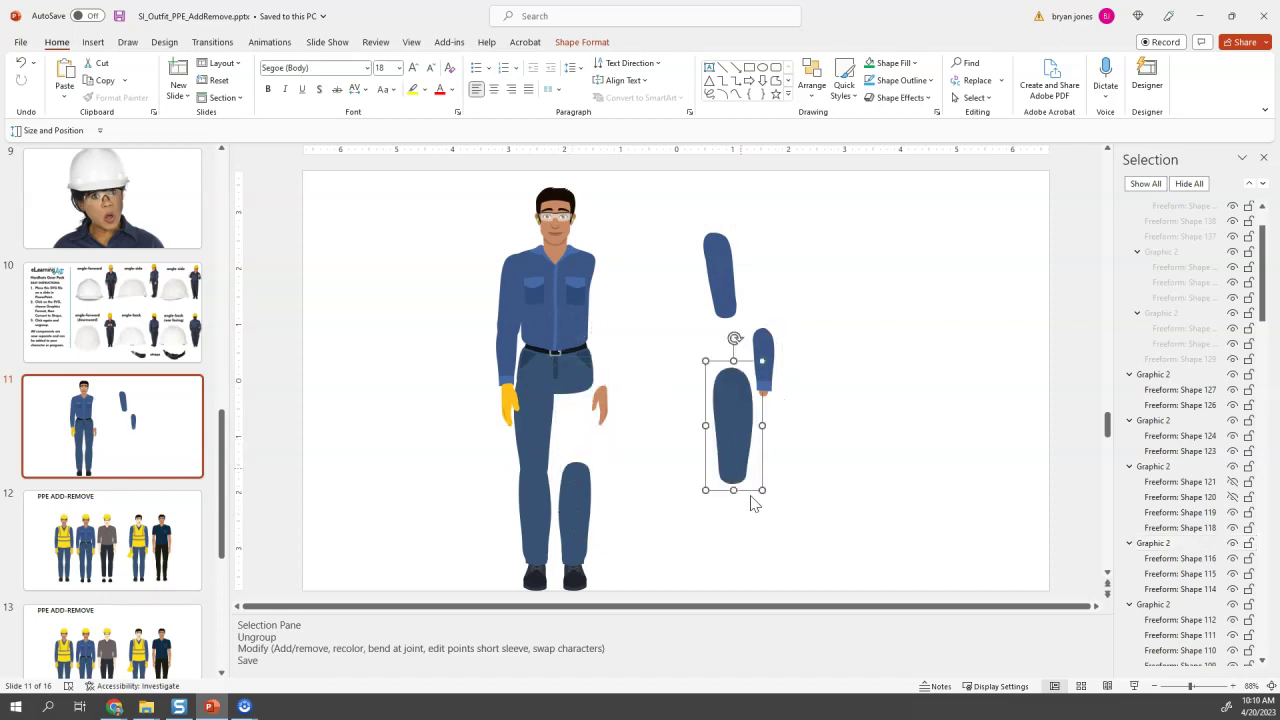
{"action": "left_click_drag", "start_coordinate": [734, 339], "coordinate": [684, 356]}
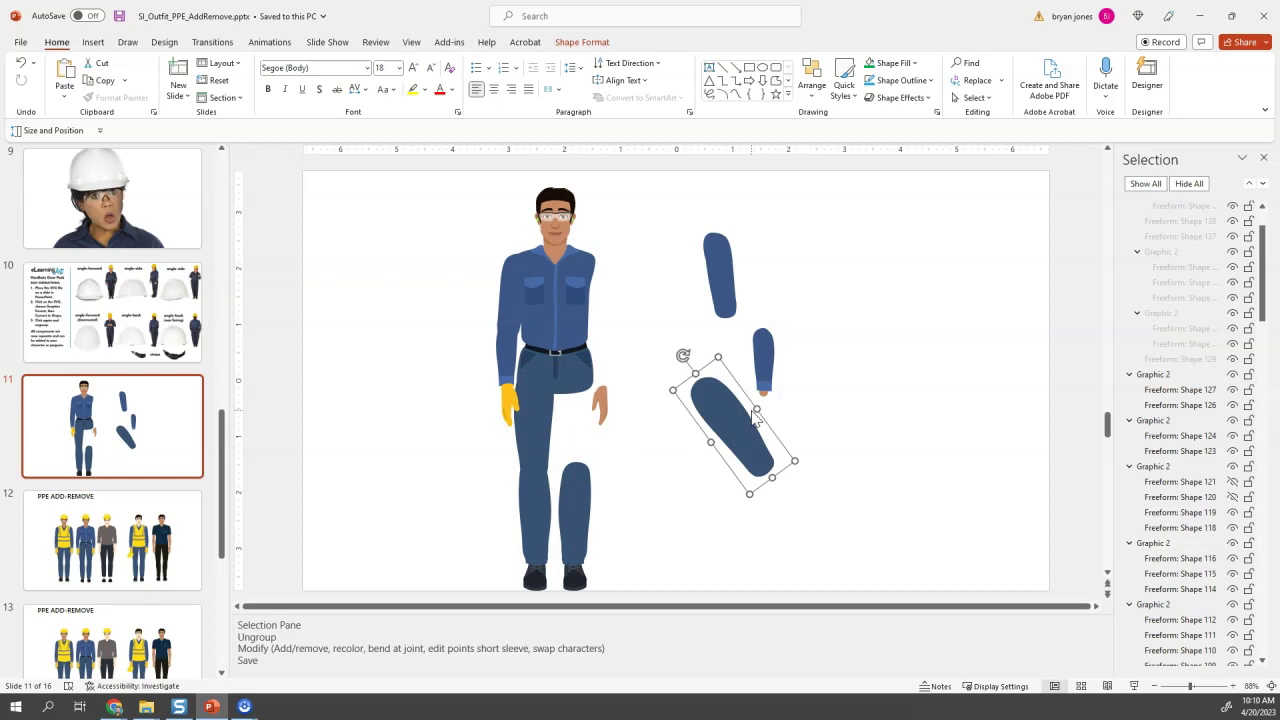
{"action": "key", "text": "ctrl+z"}
{"action": "key", "text": "ctrl+z"}
{"action": "key", "text": "ctrl+z"}
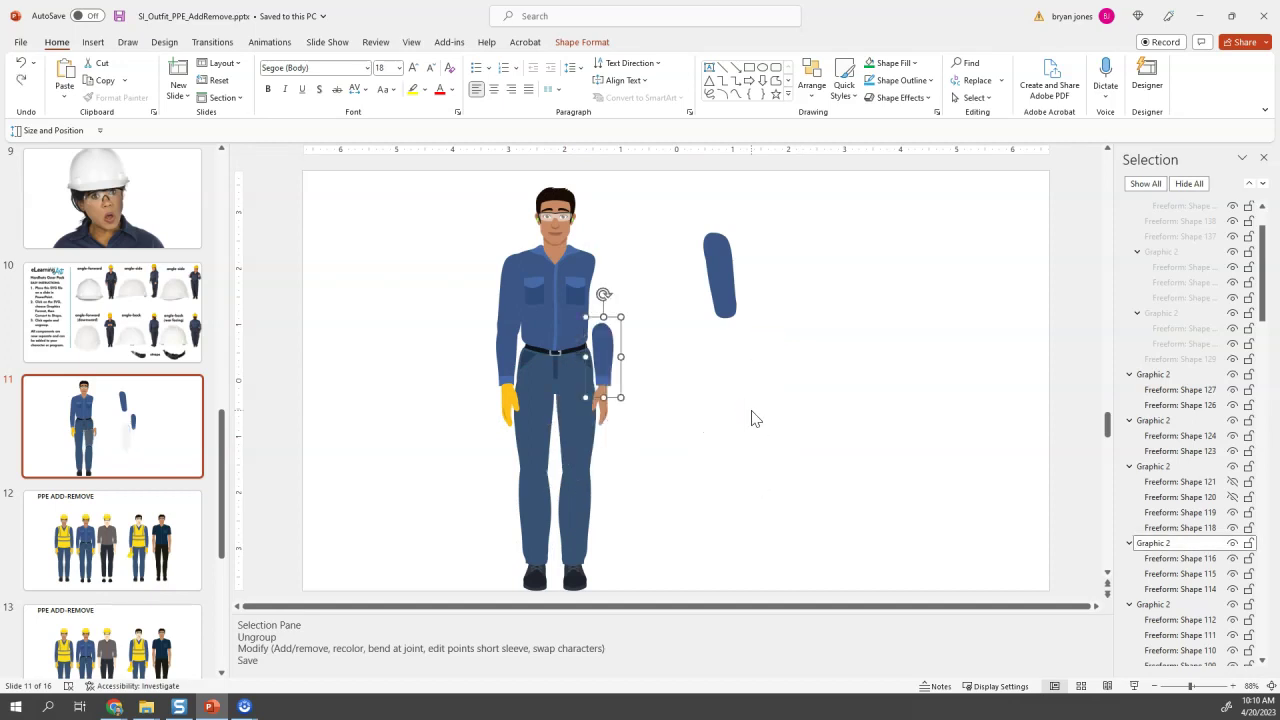
{"action": "key", "text": "ctrl+z"}
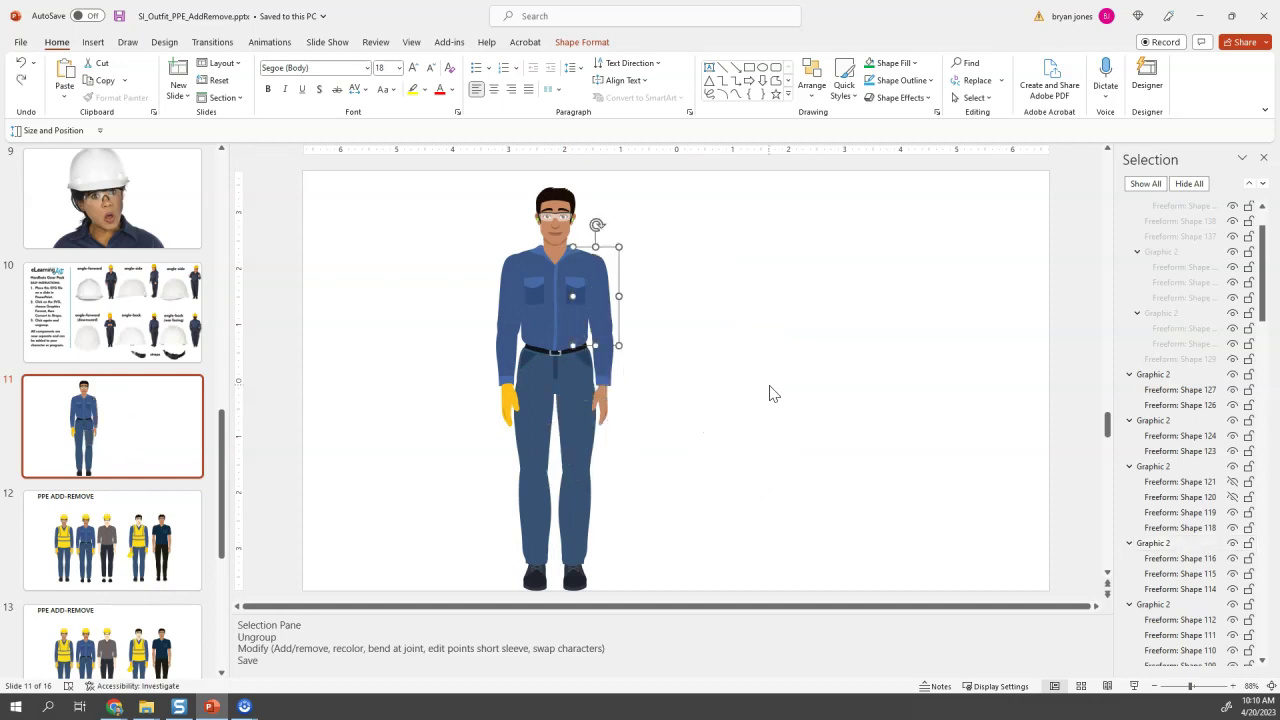
{"action": "left_click", "coordinate": [733, 305]}
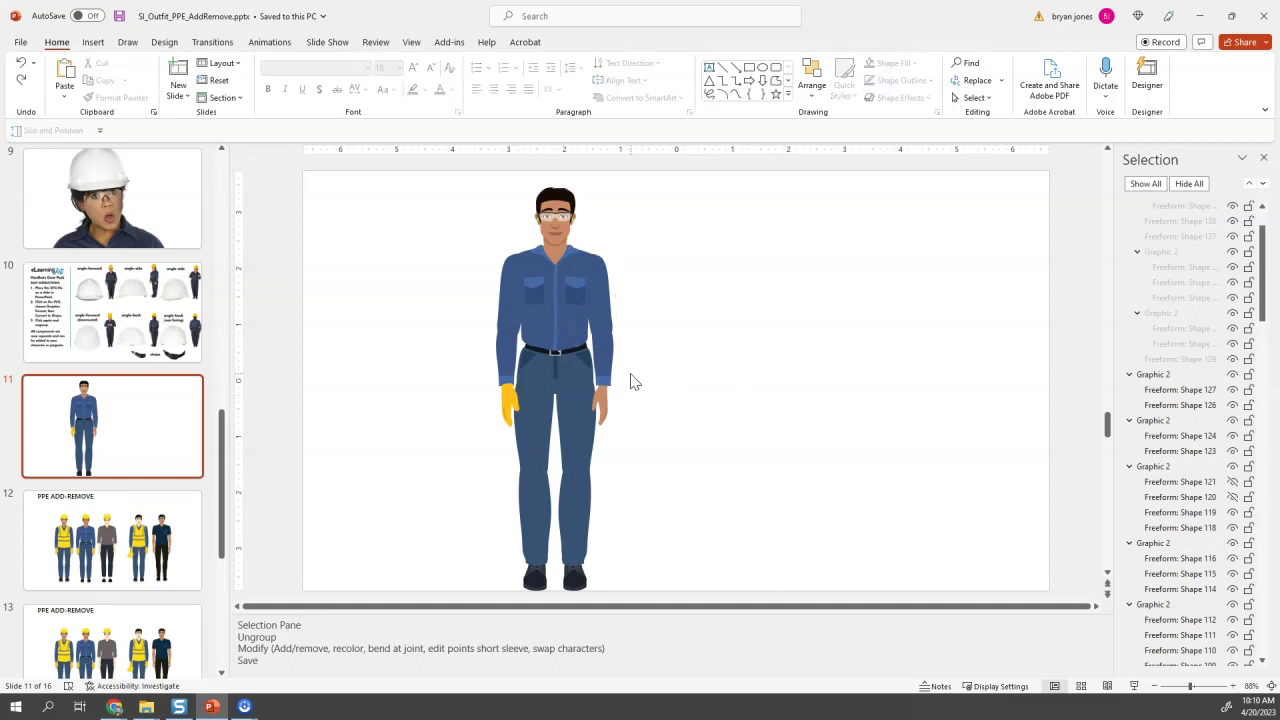
Delete the forearm sleeve and cuff shapes of the character's left arm, leaving the bare forearm.
{"action": "left_click", "coordinate": [603, 358]}
{"action": "left_click", "coordinate": [648, 377]}
{"action": "left_click", "coordinate": [605, 358]}
{"action": "left_click", "coordinate": [606, 359]}
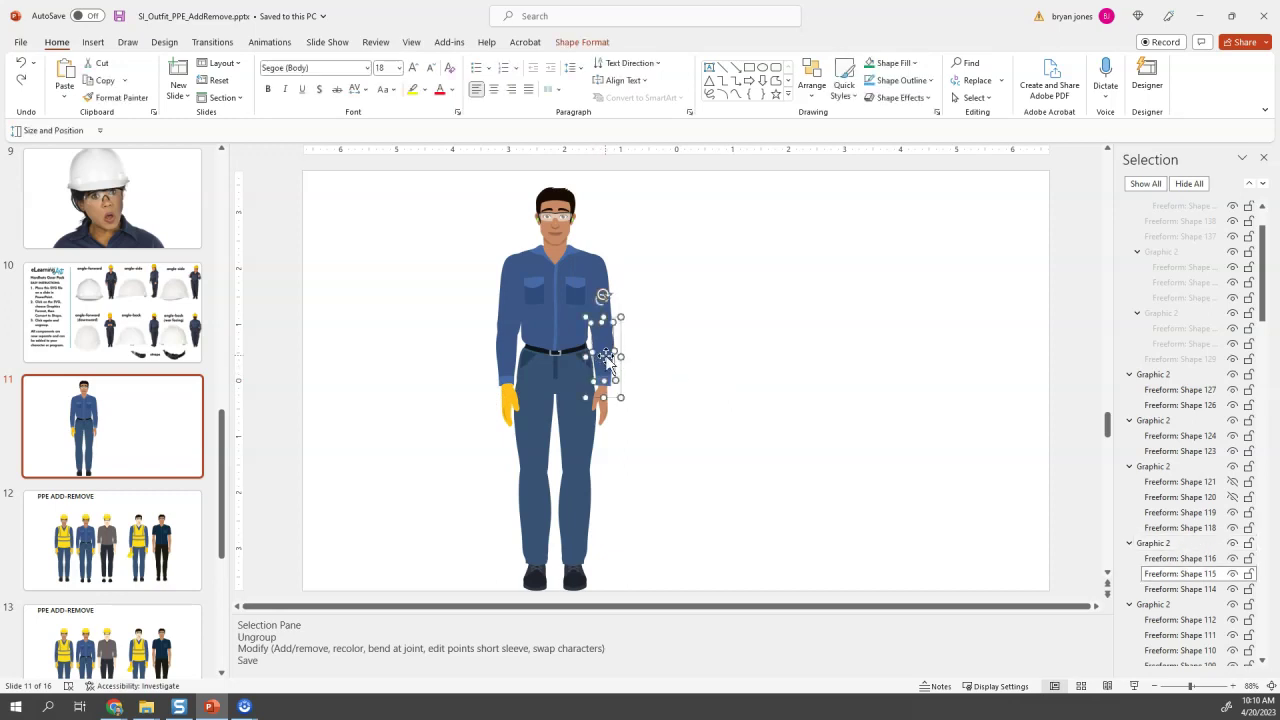
{"action": "left_click", "coordinate": [675, 385]}
{"action": "left_click", "coordinate": [605, 381]}
{"action": "left_click", "coordinate": [604, 381]}
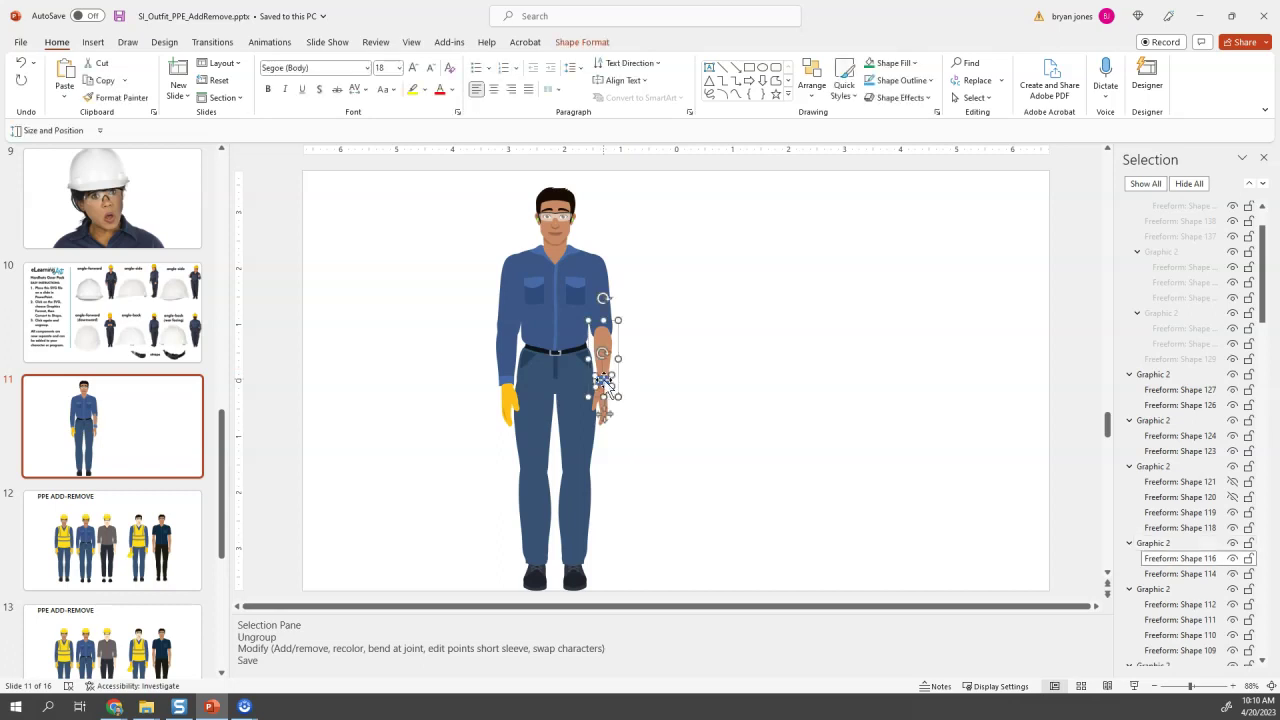
{"action": "key", "text": "Delete"}
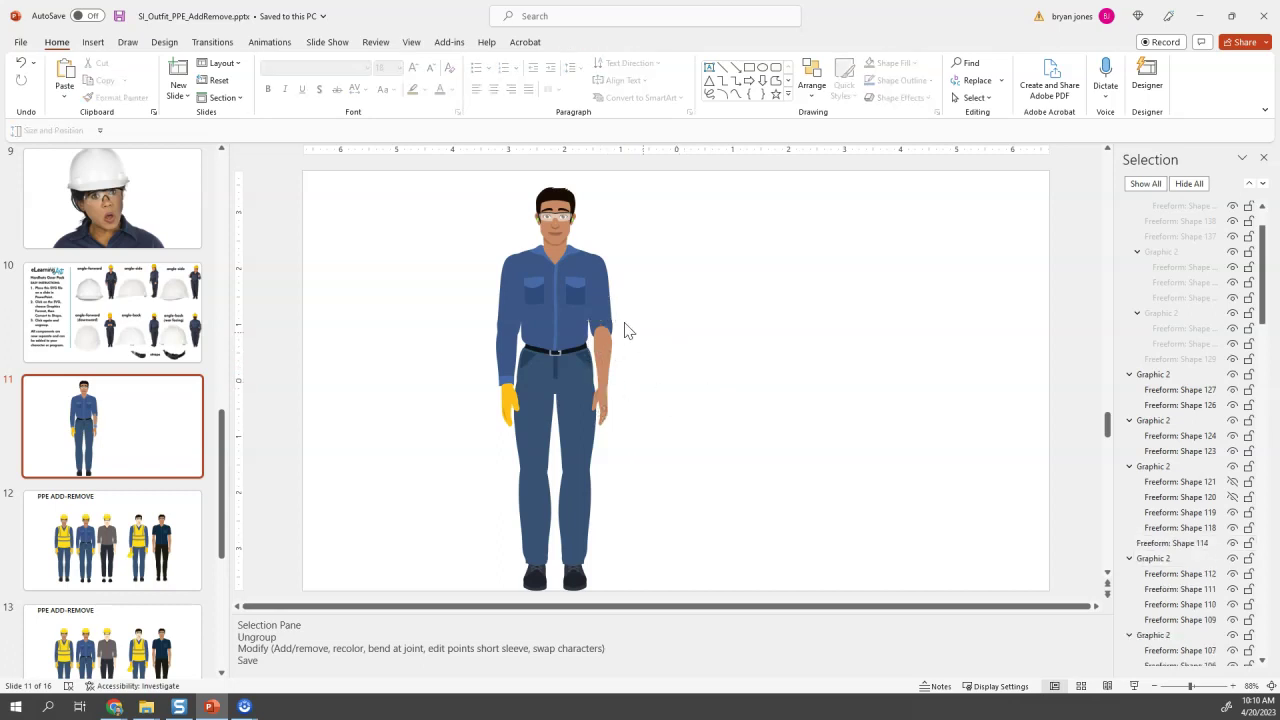
Edit the points of the upper left sleeve shape to turn its rounded lower end into a straight short-sleeve hem.
{"action": "left_click", "coordinate": [600, 302]}
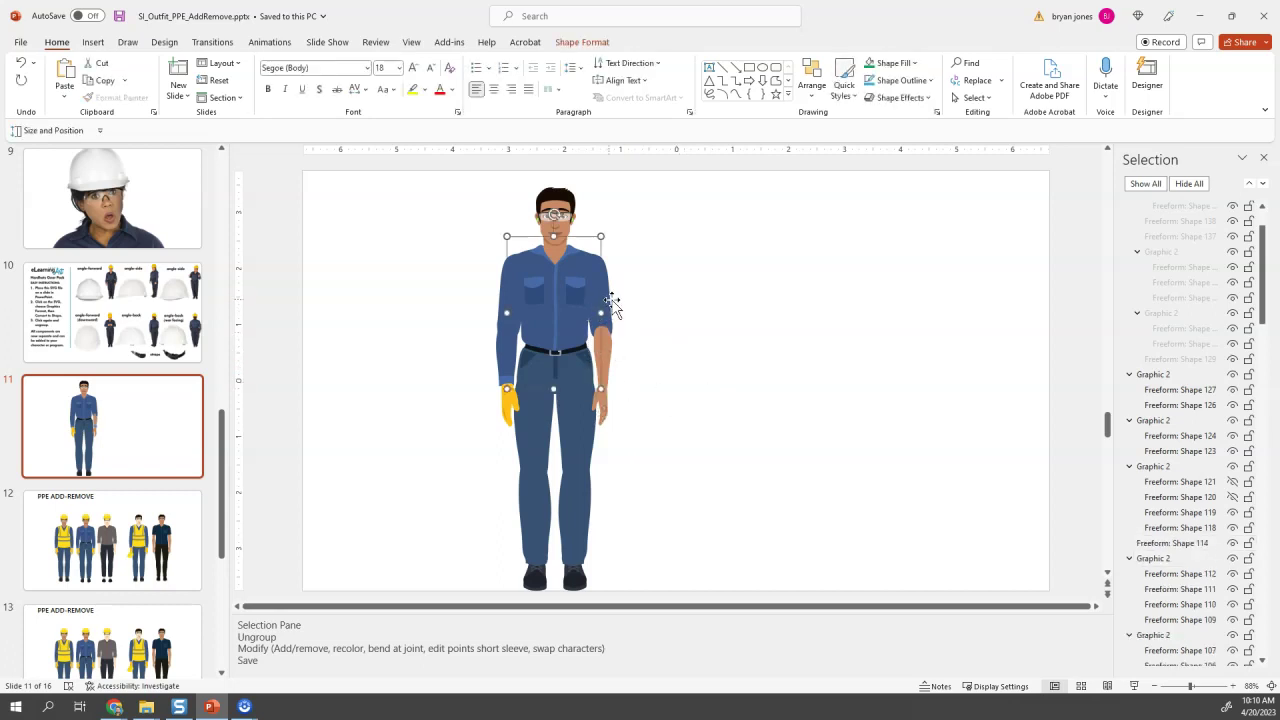
{"action": "left_click", "coordinate": [608, 305]}
{"action": "left_click", "coordinate": [608, 308], "text": "shift"}
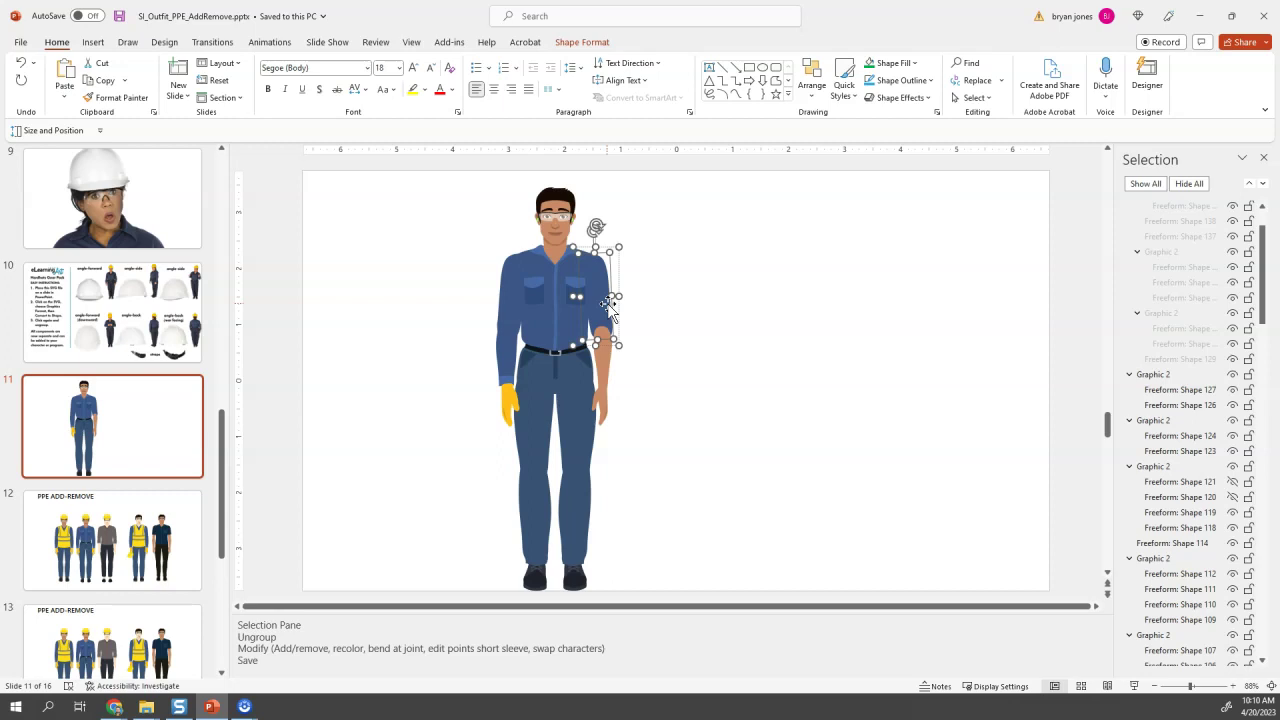
{"action": "left_click", "coordinate": [582, 43]}
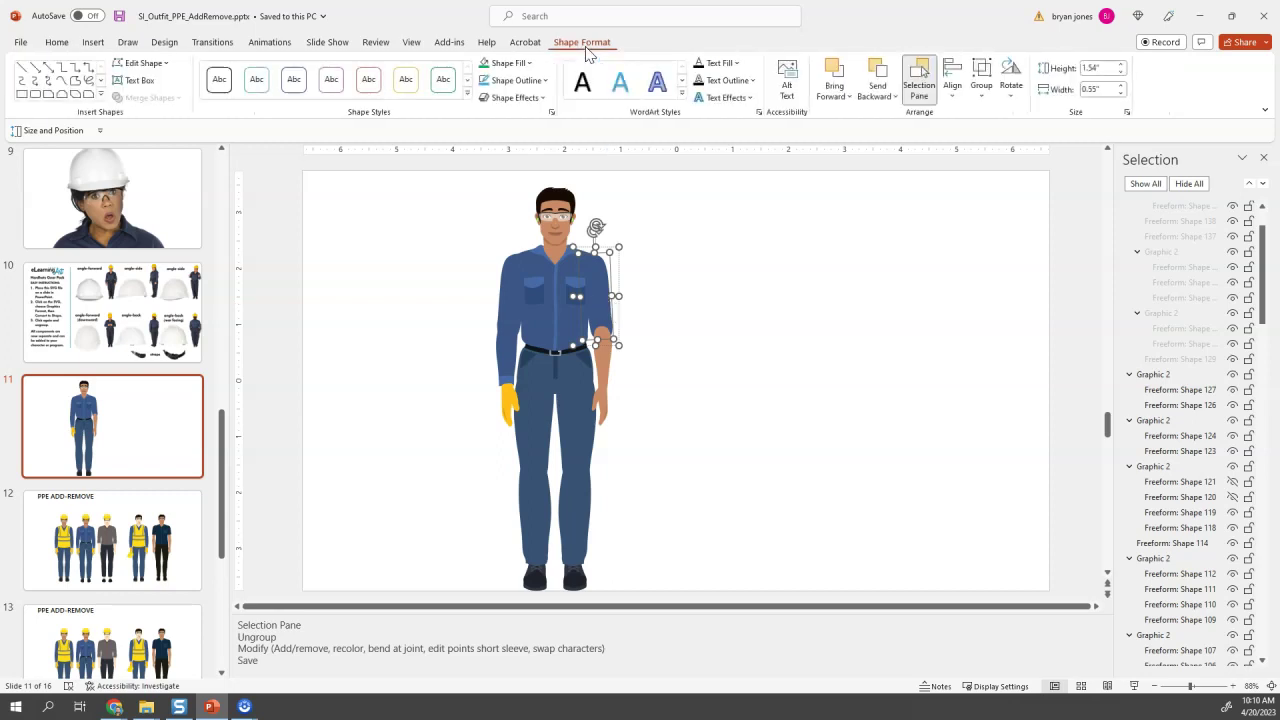
{"action": "left_click", "coordinate": [167, 65]}
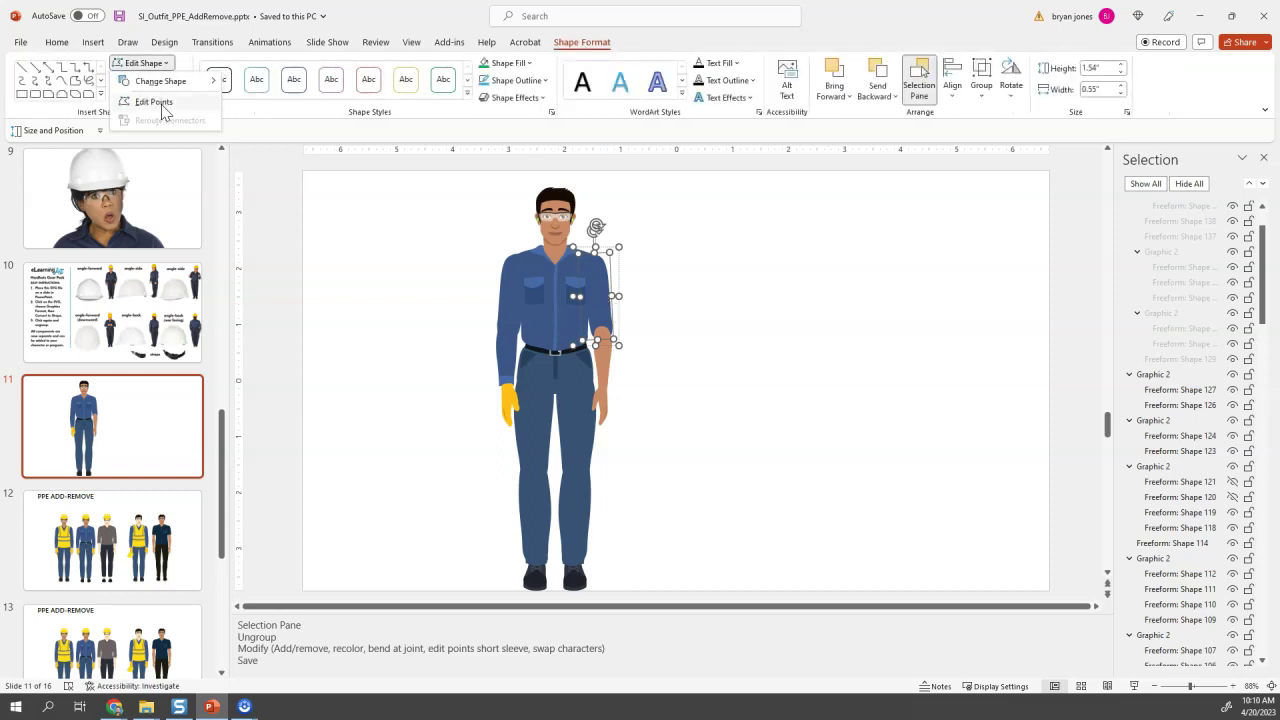
{"action": "left_click", "coordinate": [154, 101]}
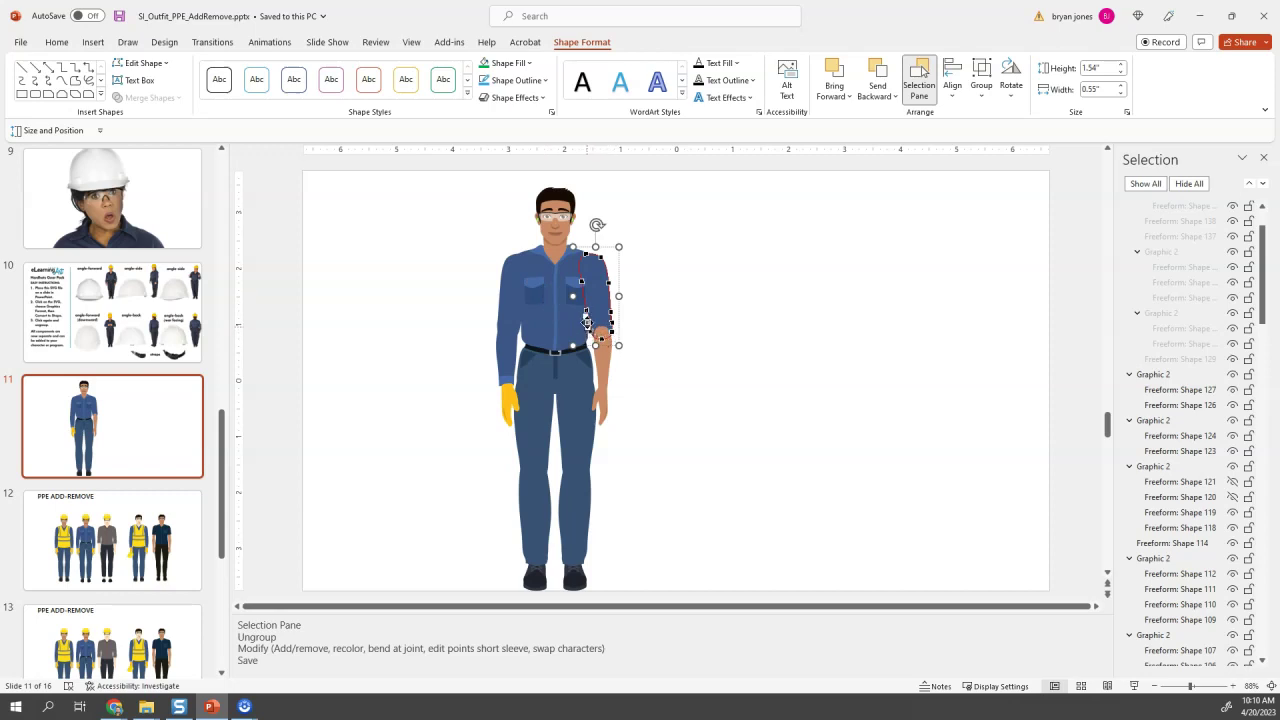
{"action": "mouse_move", "coordinate": [588, 322]}
{"action": "left_mouse_down"}
{"action": "mouse_move", "coordinate": [612, 325]}
{"action": "mouse_move", "coordinate": [602, 342]}
{"action": "left_mouse_up"}
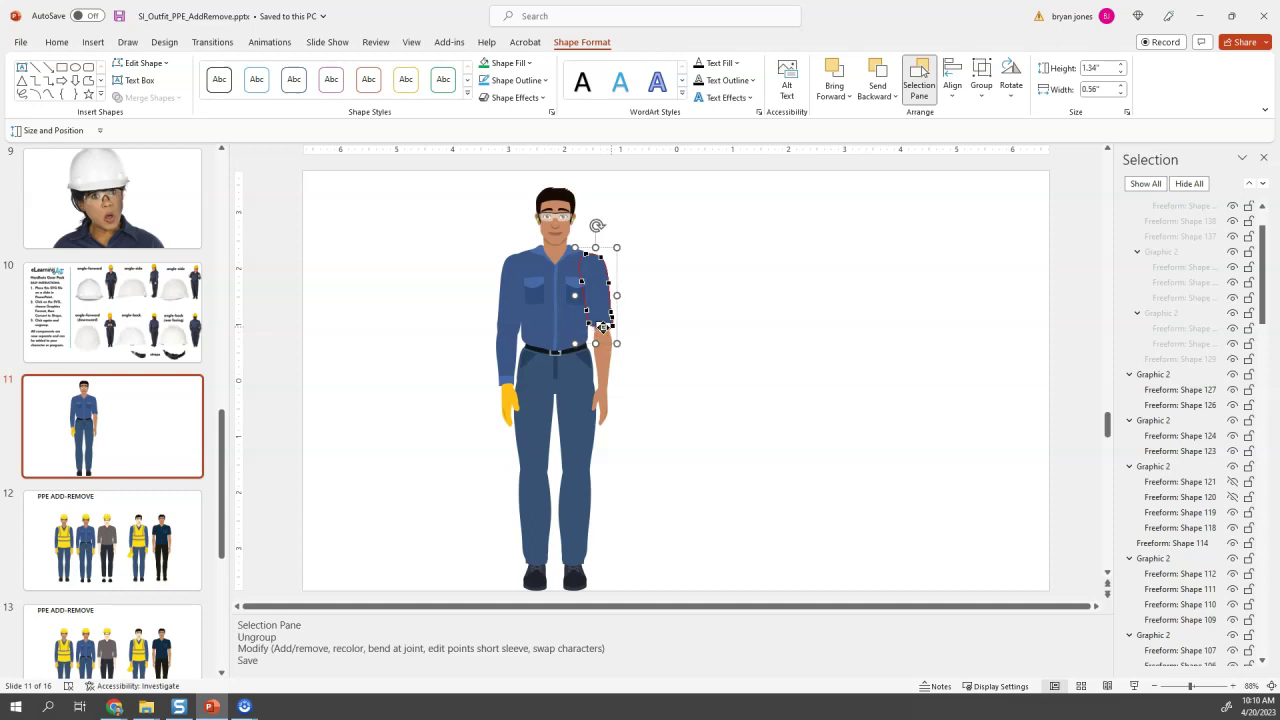
{"action": "left_click", "coordinate": [693, 341]}
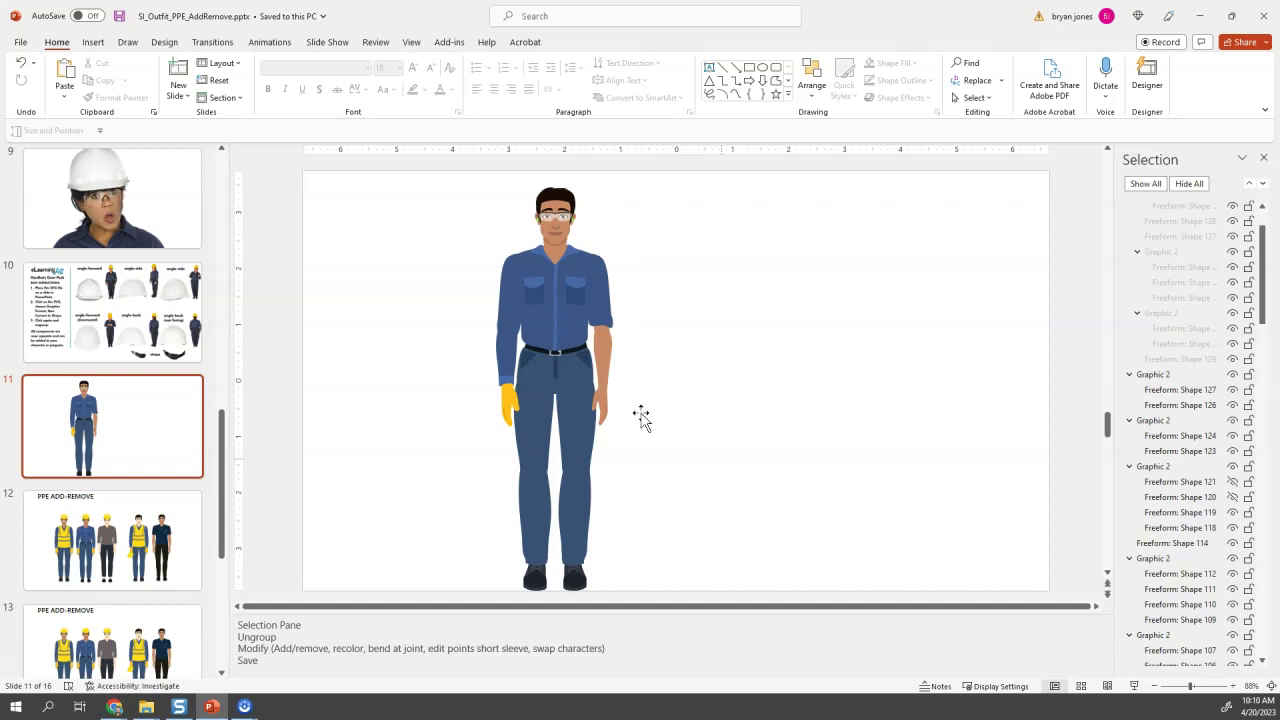
Open slide 12 and move the third character in the grey shirt slightly down.
{"action": "left_click", "coordinate": [127, 510]}
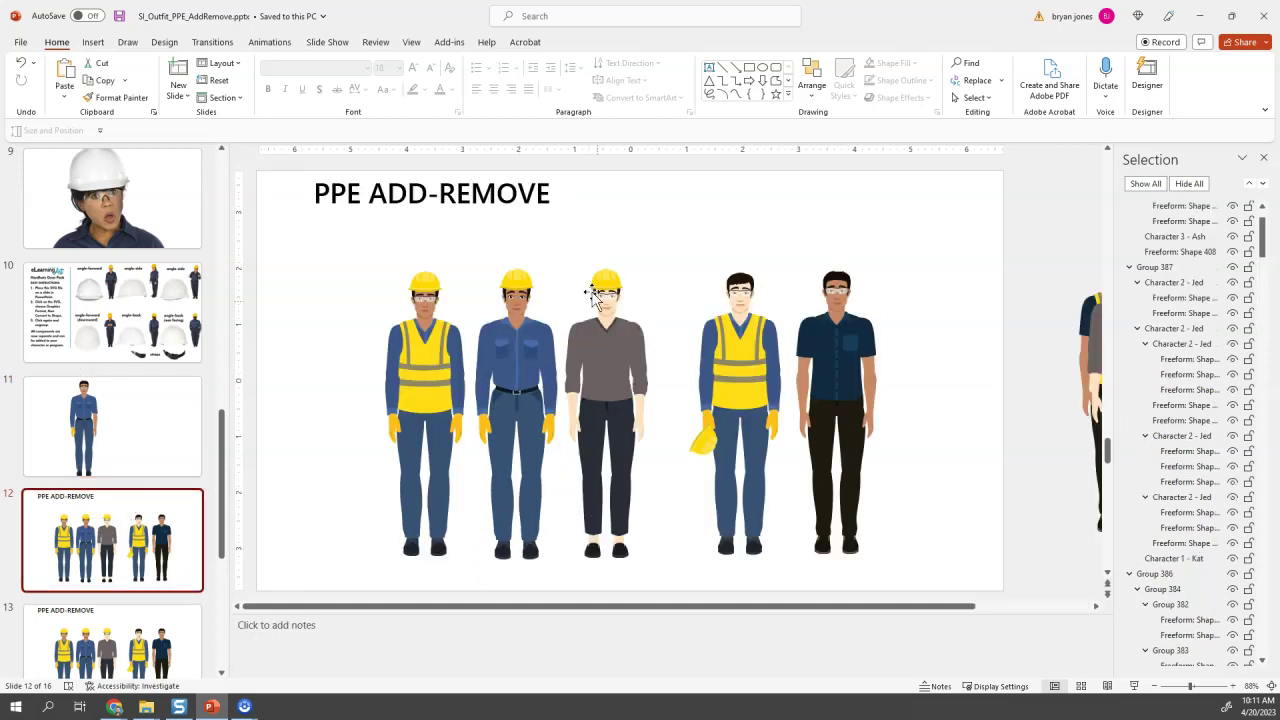
{"action": "mouse_move", "coordinate": [610, 268]}
{"action": "left_mouse_down"}
{"action": "mouse_move", "coordinate": [608, 232]}
{"action": "mouse_move", "coordinate": [608, 292]}
{"action": "left_mouse_up"}
{"action": "left_click", "coordinate": [614, 238]}
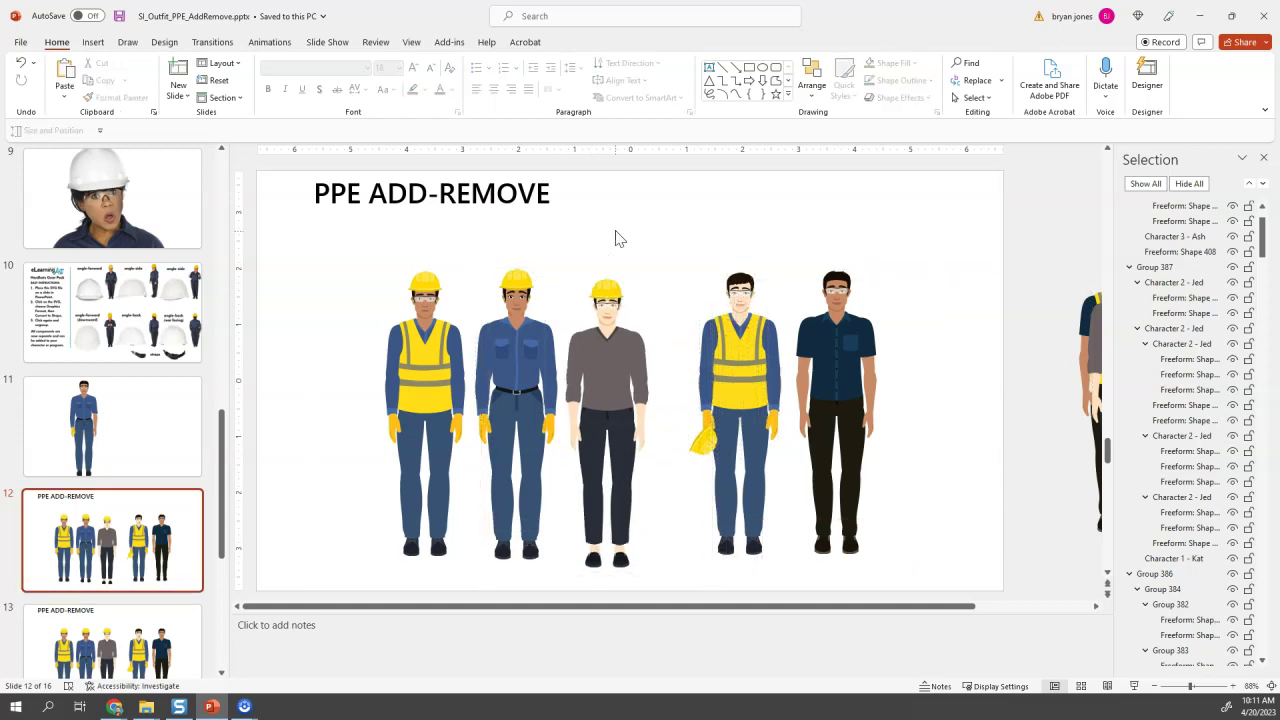
{"action": "left_click", "coordinate": [614, 292]}
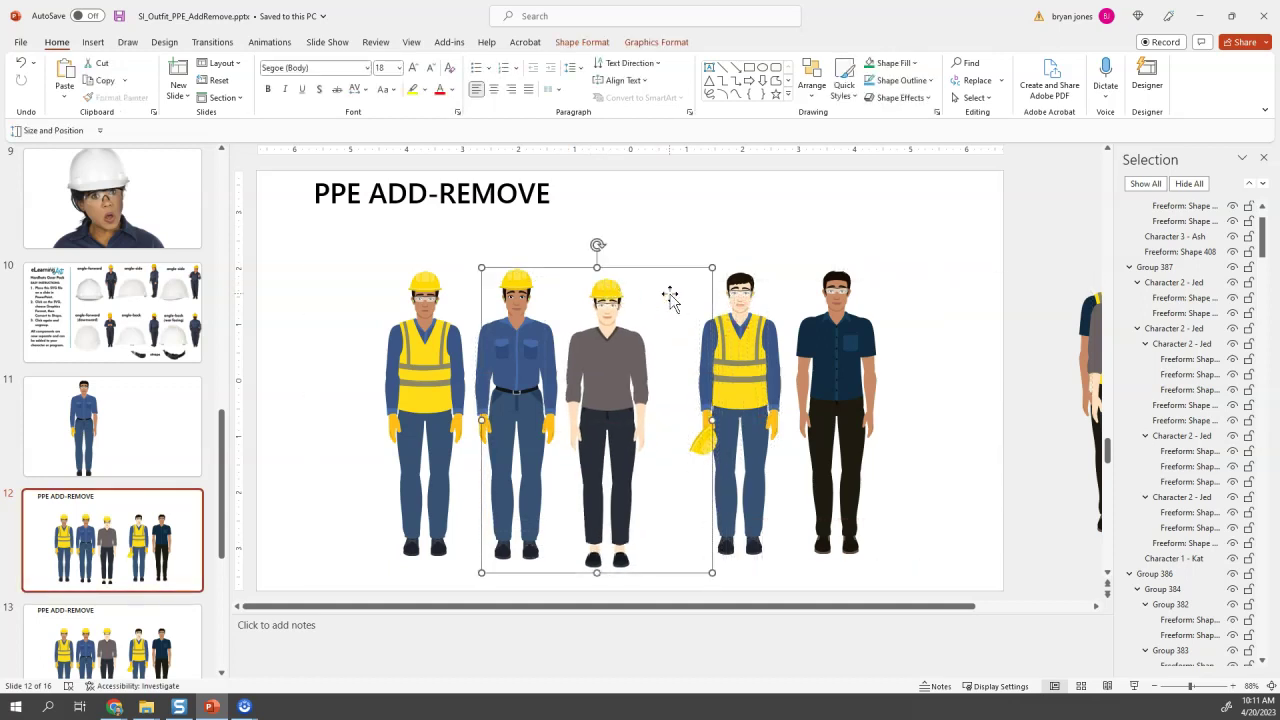
{"action": "left_click", "coordinate": [672, 252]}
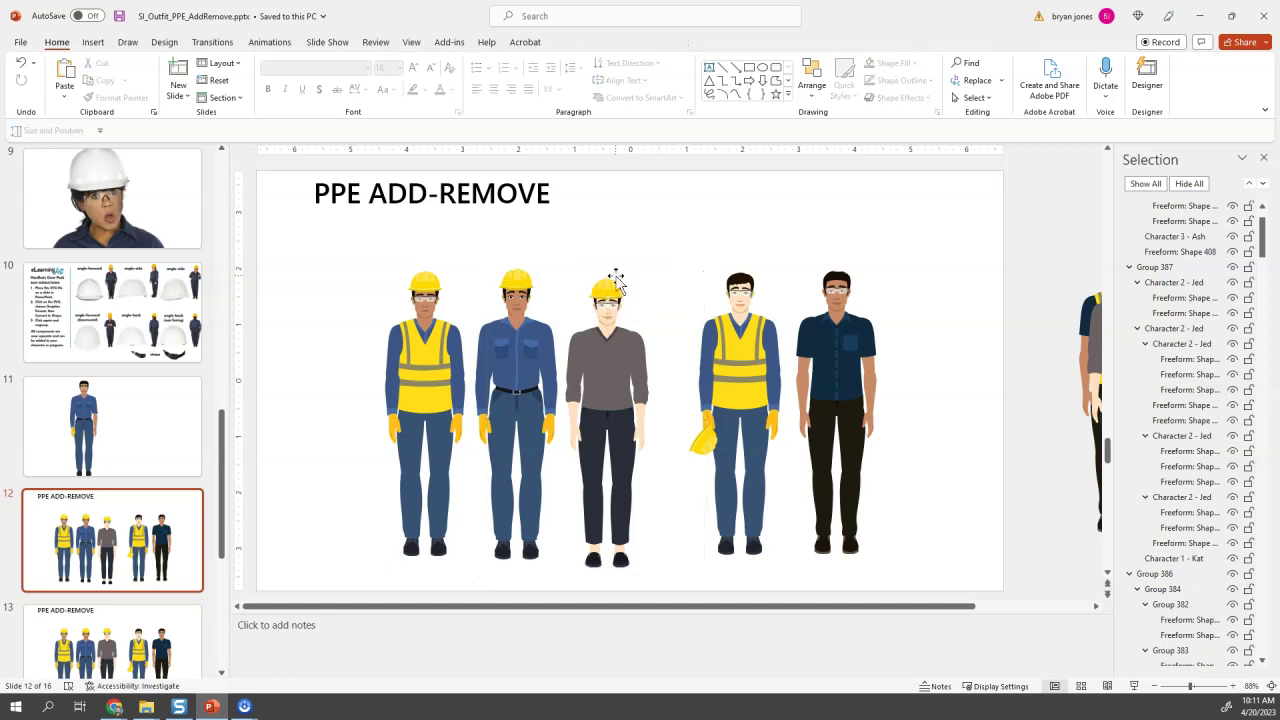
Move the yellow hard hat above the third character's head and the thin brim line away from the head.
{"action": "left_click_drag", "start_coordinate": [612, 298], "coordinate": [607, 233]}
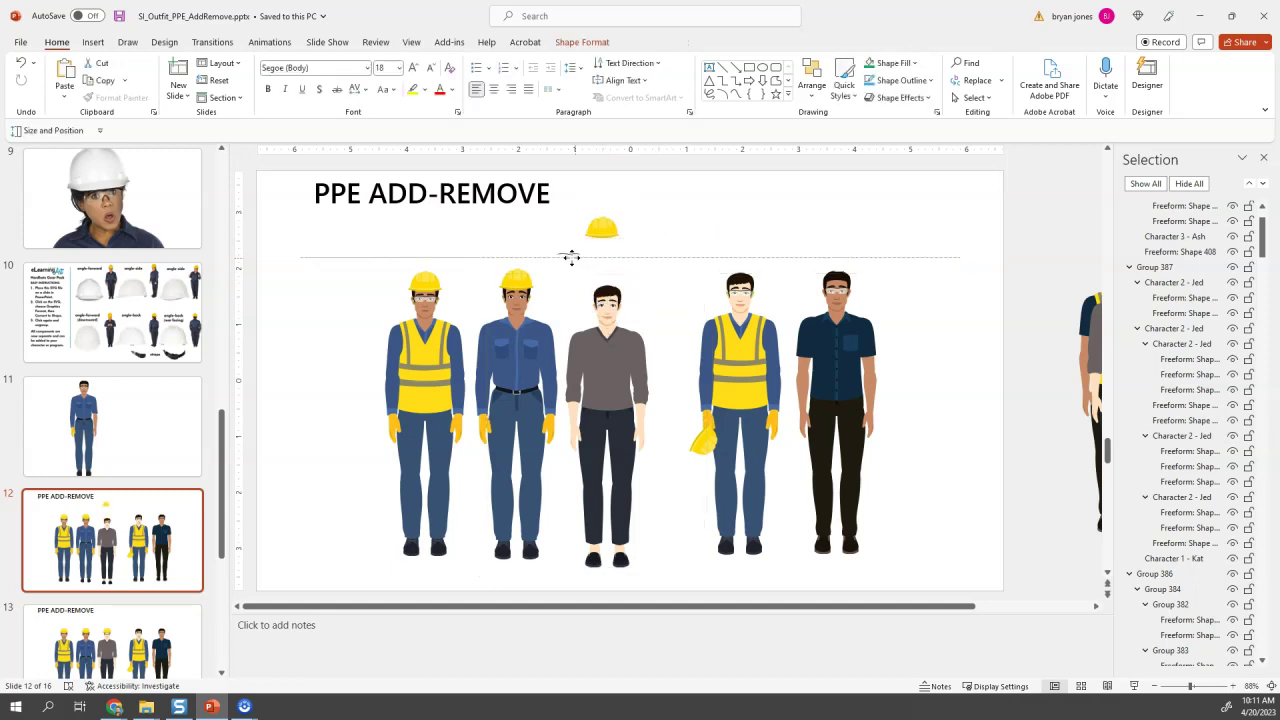
{"action": "left_click", "coordinate": [567, 256]}
Select the hard hat pieces and the other characters in turn to examine how they are grouped.
{"action": "left_click", "coordinate": [630, 358]}
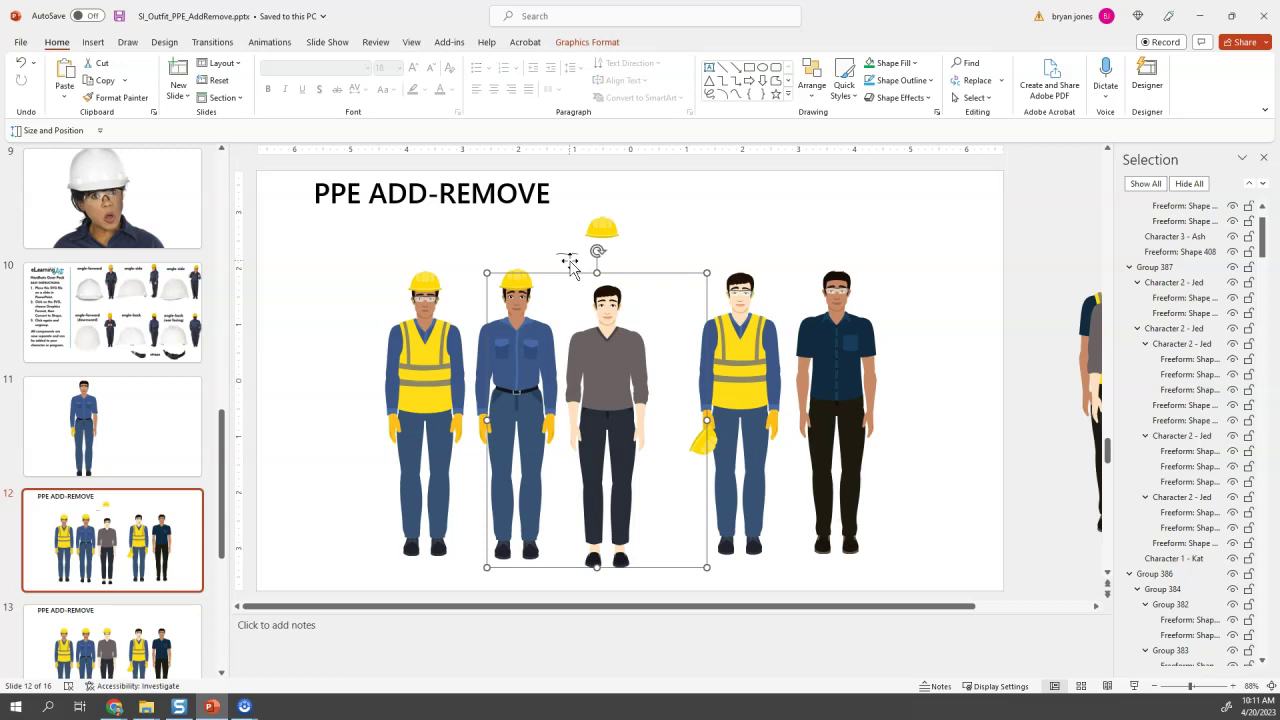
{"action": "left_click", "coordinate": [578, 257]}
{"action": "left_click", "coordinate": [602, 230]}
{"action": "left_click", "coordinate": [516, 282]}
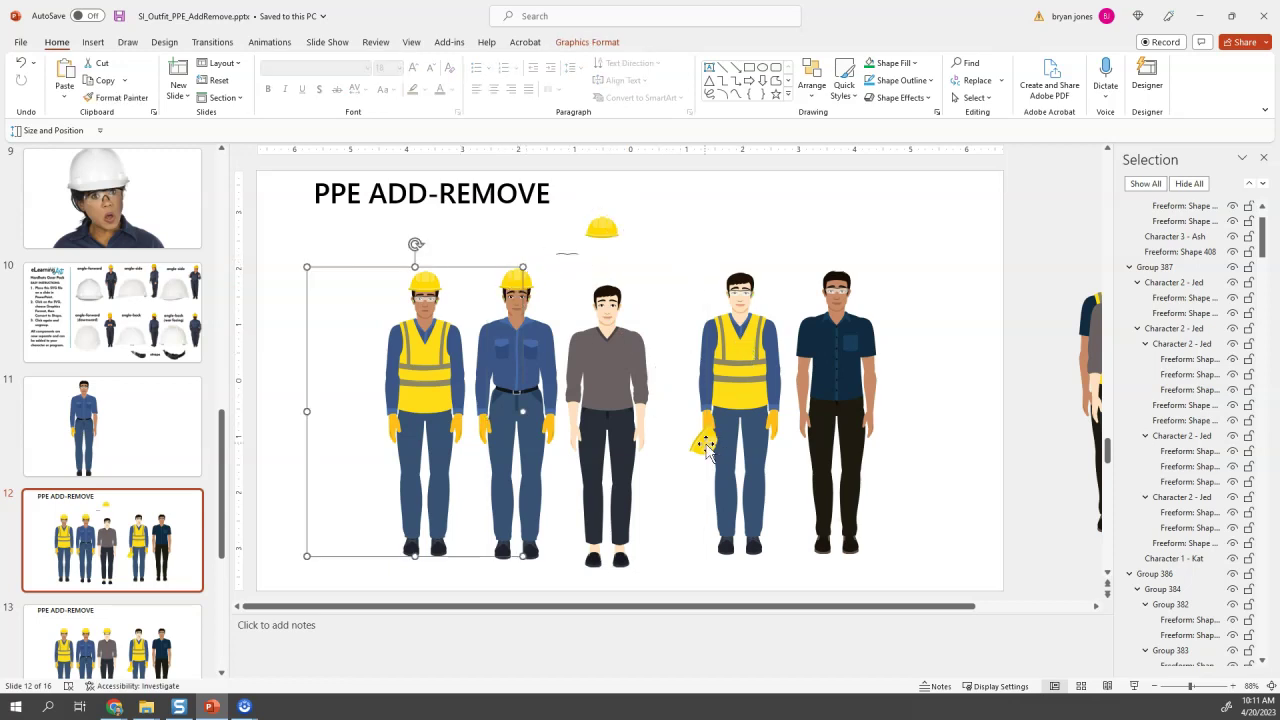
{"action": "left_click", "coordinate": [676, 422]}
{"action": "left_click", "coordinate": [712, 445]}
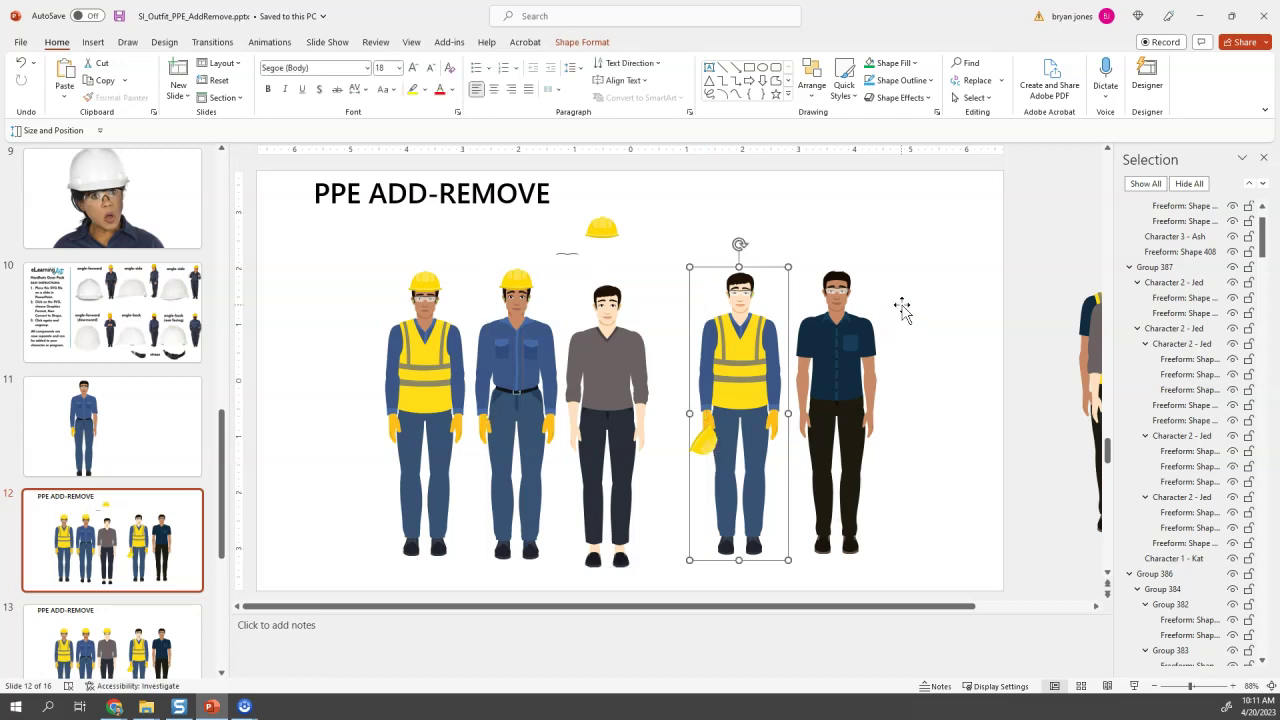
{"action": "left_click", "coordinate": [903, 312]}
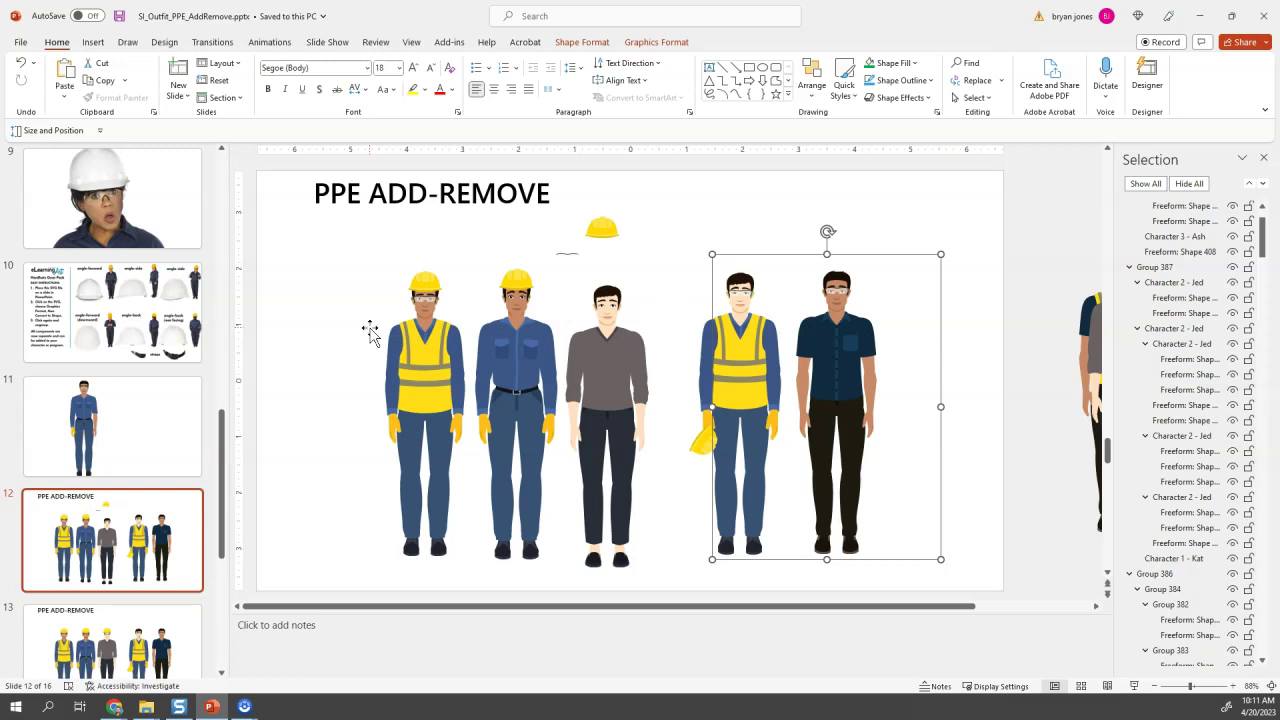
Return to slide 11 and delete both chest pockets with their flaps from the character's blue shirt.
{"action": "left_click", "coordinate": [131, 382]}
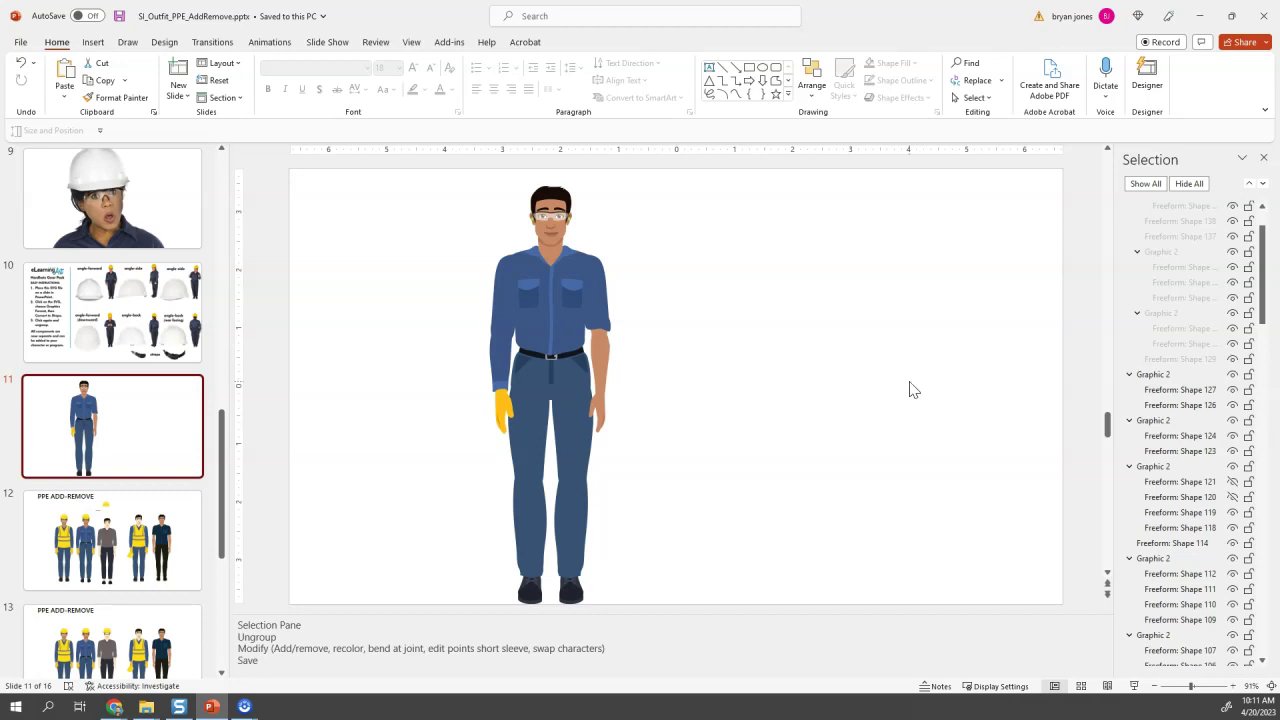
{"action": "left_click", "coordinate": [572, 305]}
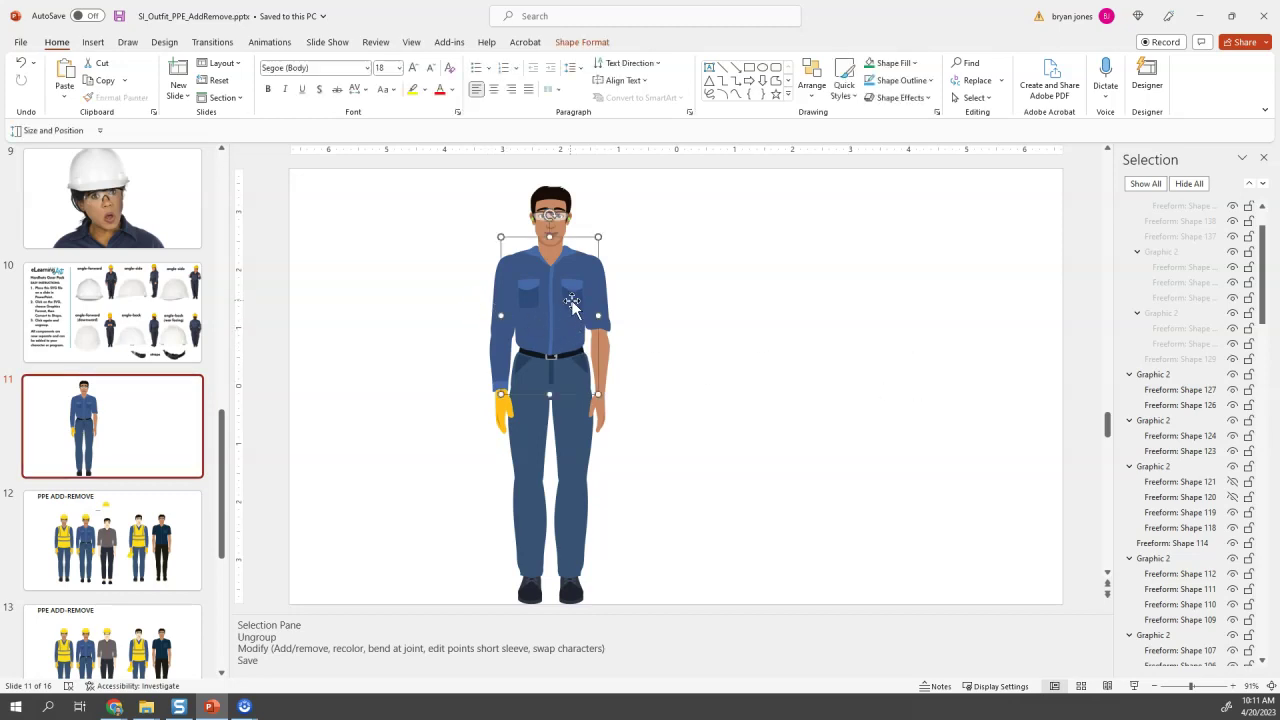
{"action": "key", "text": "Escape"}
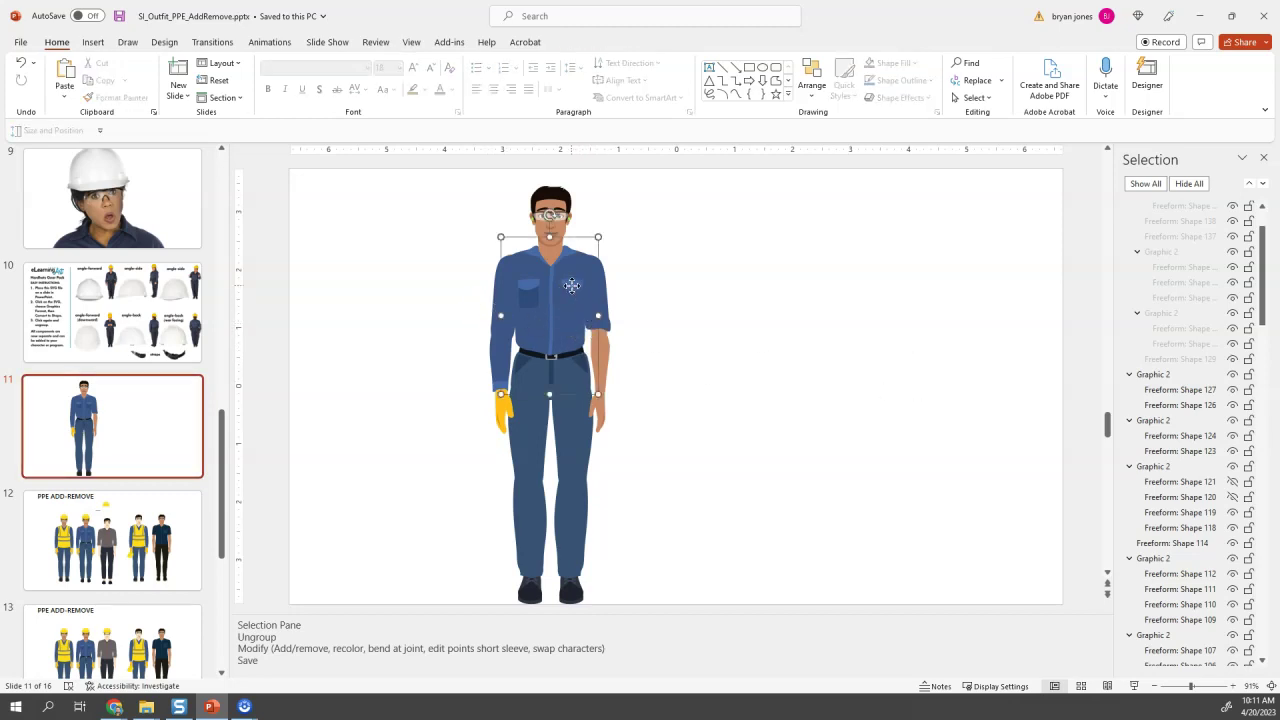
{"action": "left_click", "coordinate": [572, 286]}
{"action": "left_click", "coordinate": [527, 288]}
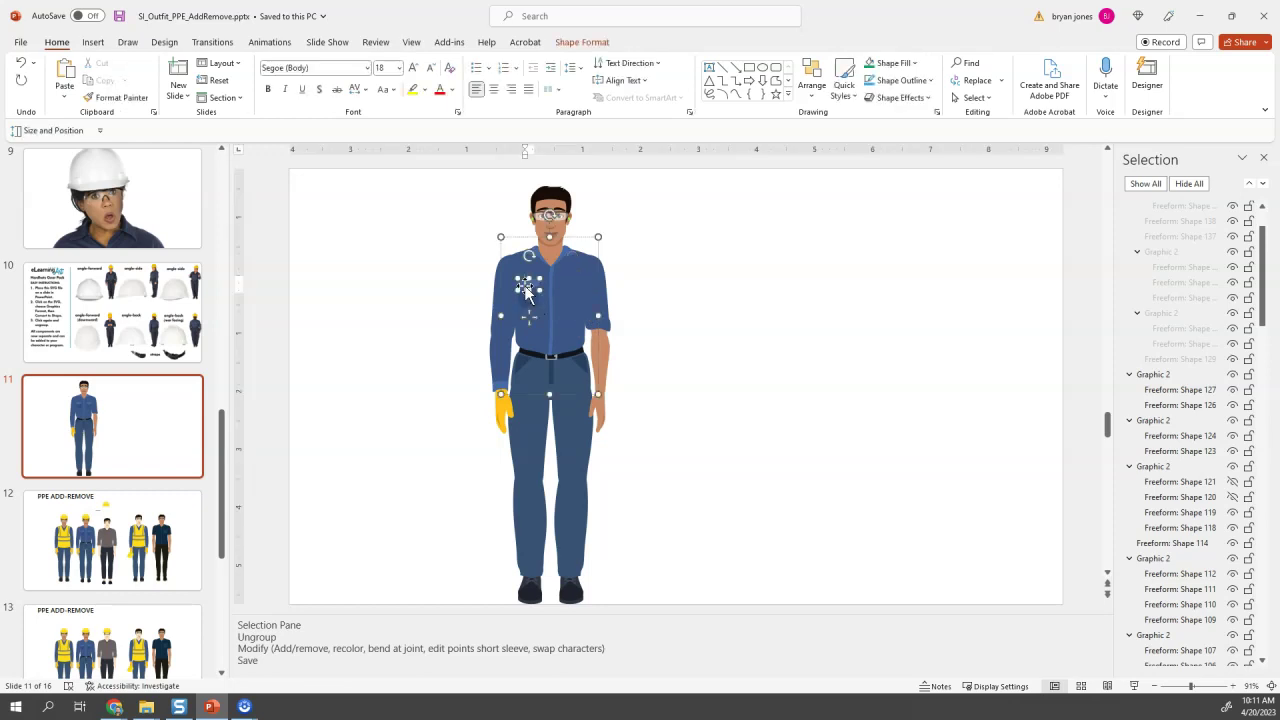
{"action": "left_click", "coordinate": [535, 300]}
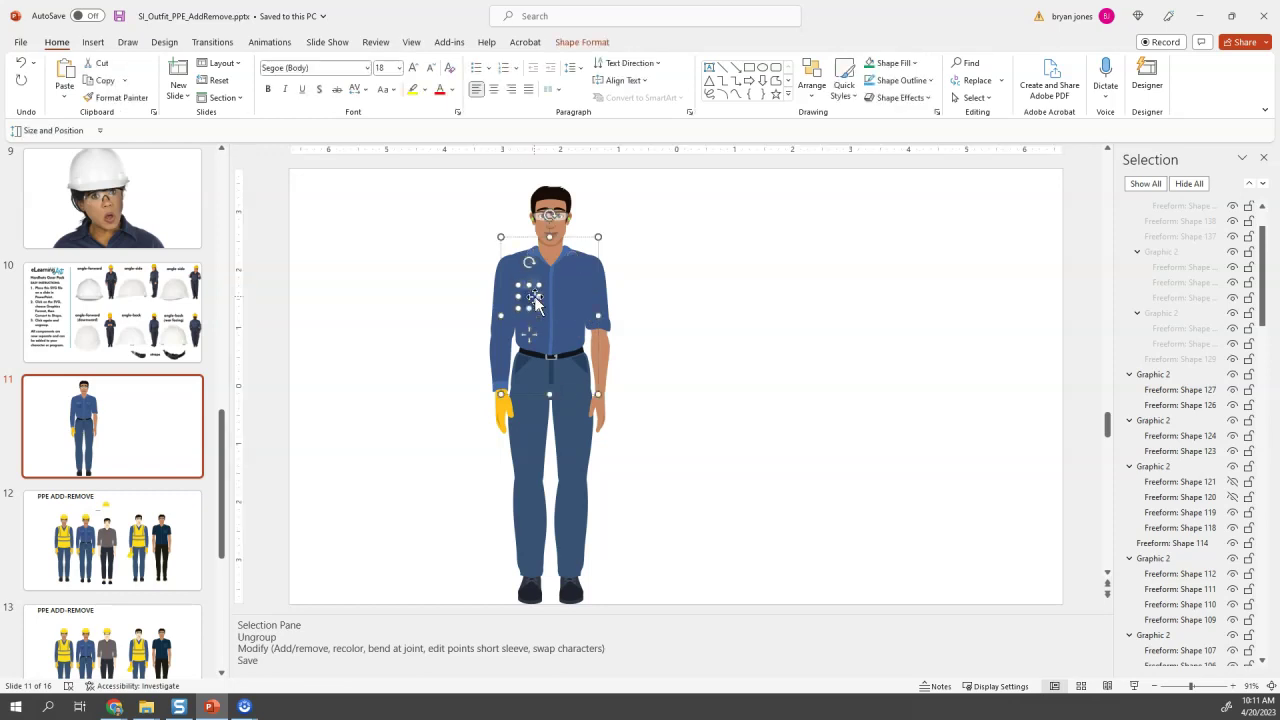
{"action": "key", "text": "Escape"}
{"action": "left_click", "coordinate": [533, 296]}
{"action": "left_click", "coordinate": [533, 296]}
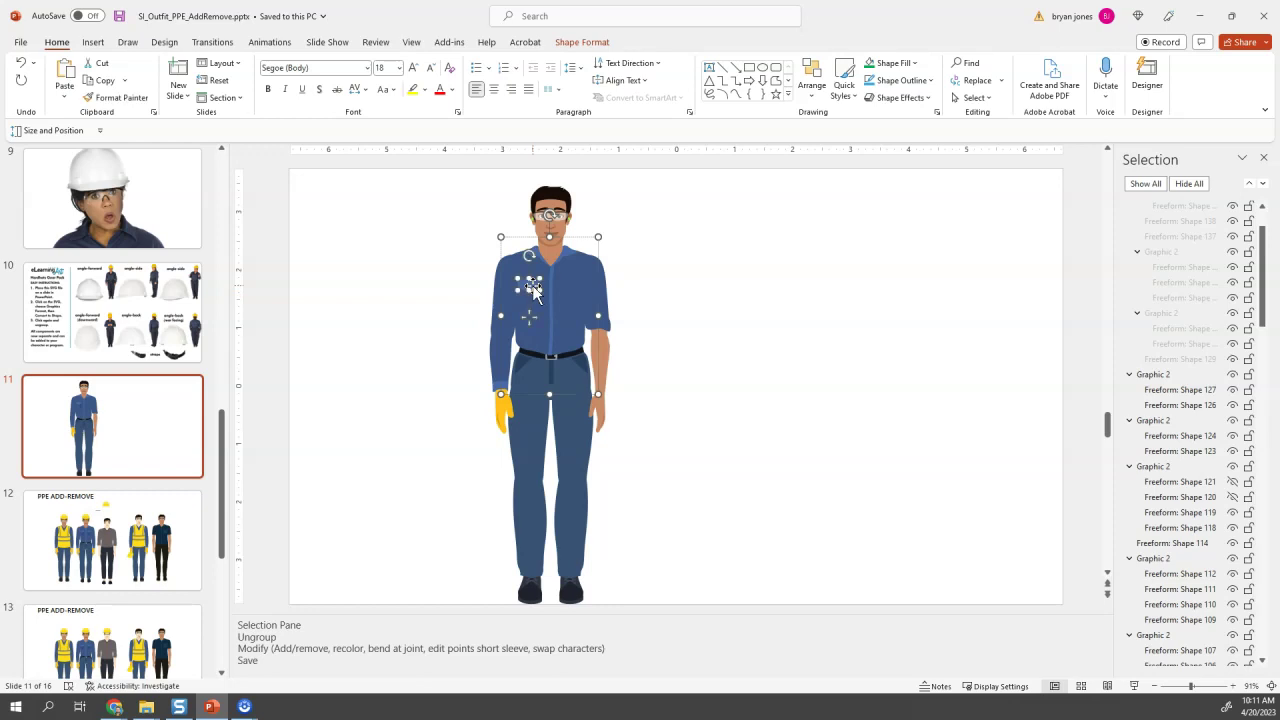
{"action": "left_click", "coordinate": [741, 295]}
Delete the lower part of the long blue sleeve from the character's gloved arm.
{"action": "left_click", "coordinate": [503, 378]}
{"action": "left_click", "coordinate": [503, 380]}
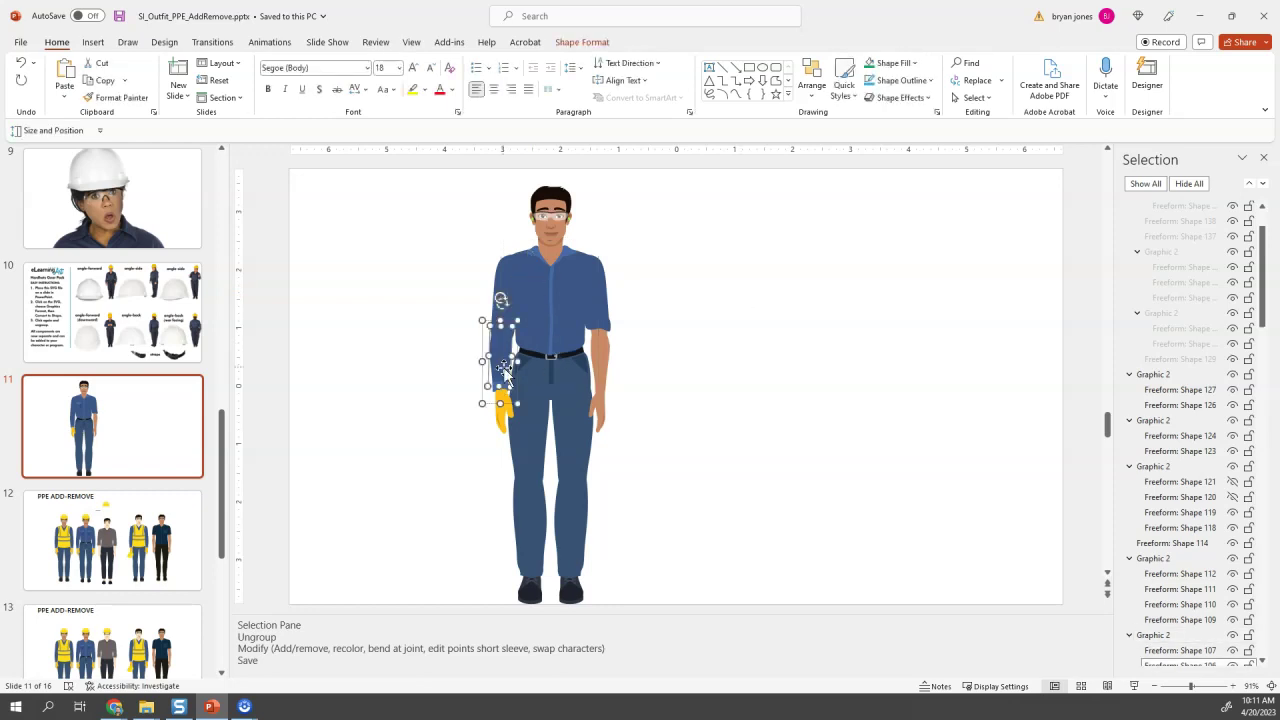
{"action": "key", "text": "Delete"}
Delete the pieces of the remaining yellow glove to leave the hand bare.
{"action": "left_click", "coordinate": [503, 390]}
{"action": "left_click", "coordinate": [505, 400]}
{"action": "left_click", "coordinate": [505, 408]}
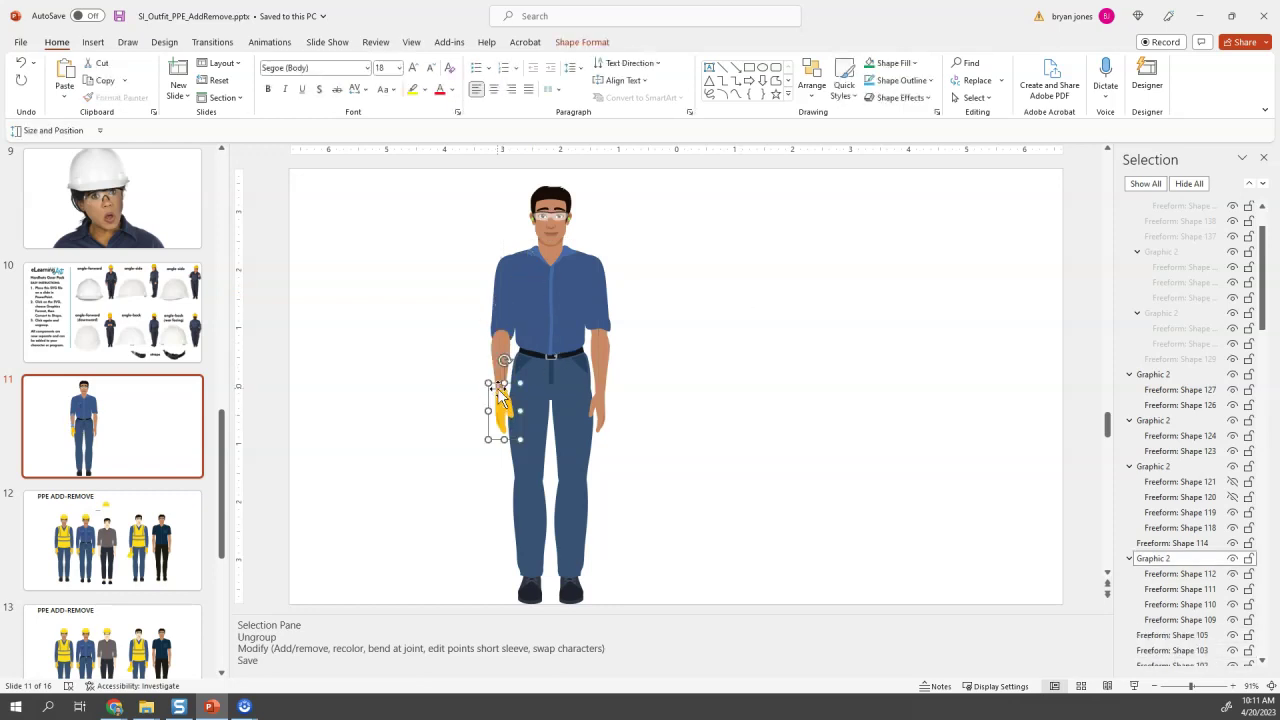
{"action": "key", "text": "Delete"}
{"action": "left_click", "coordinate": [500, 425]}
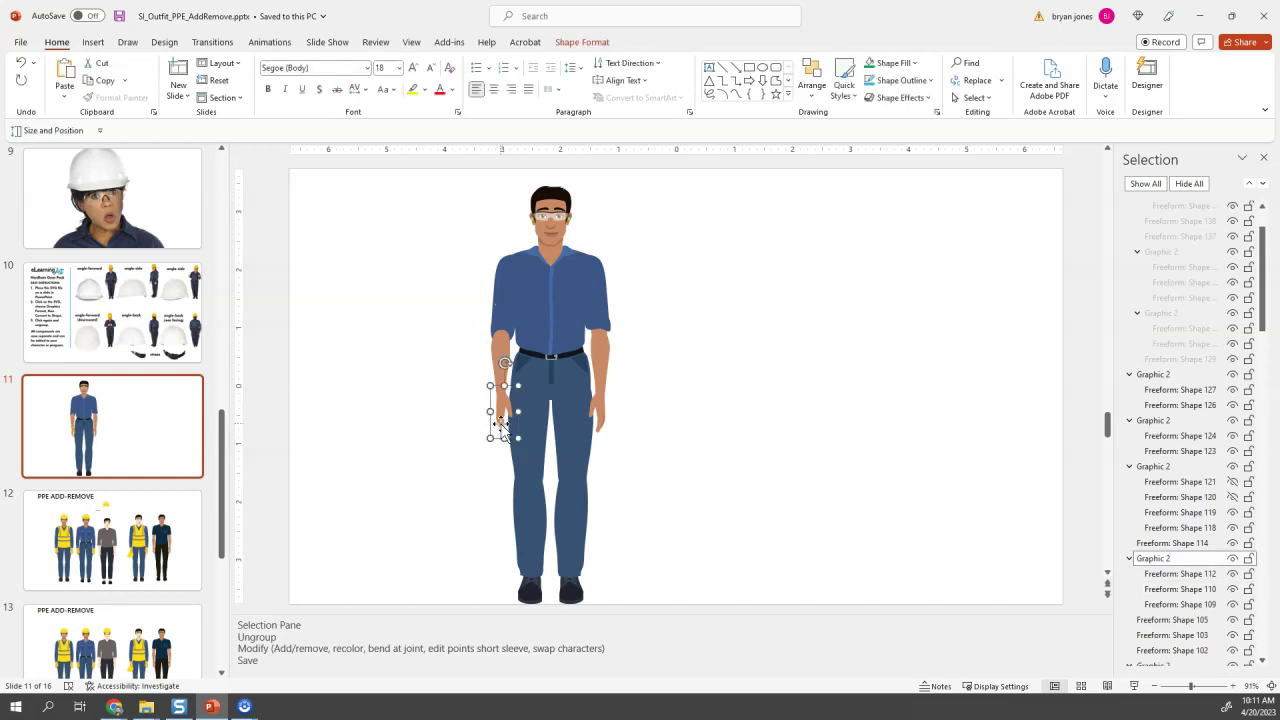
{"action": "left_click", "coordinate": [498, 438]}
{"action": "key", "text": "Delete"}
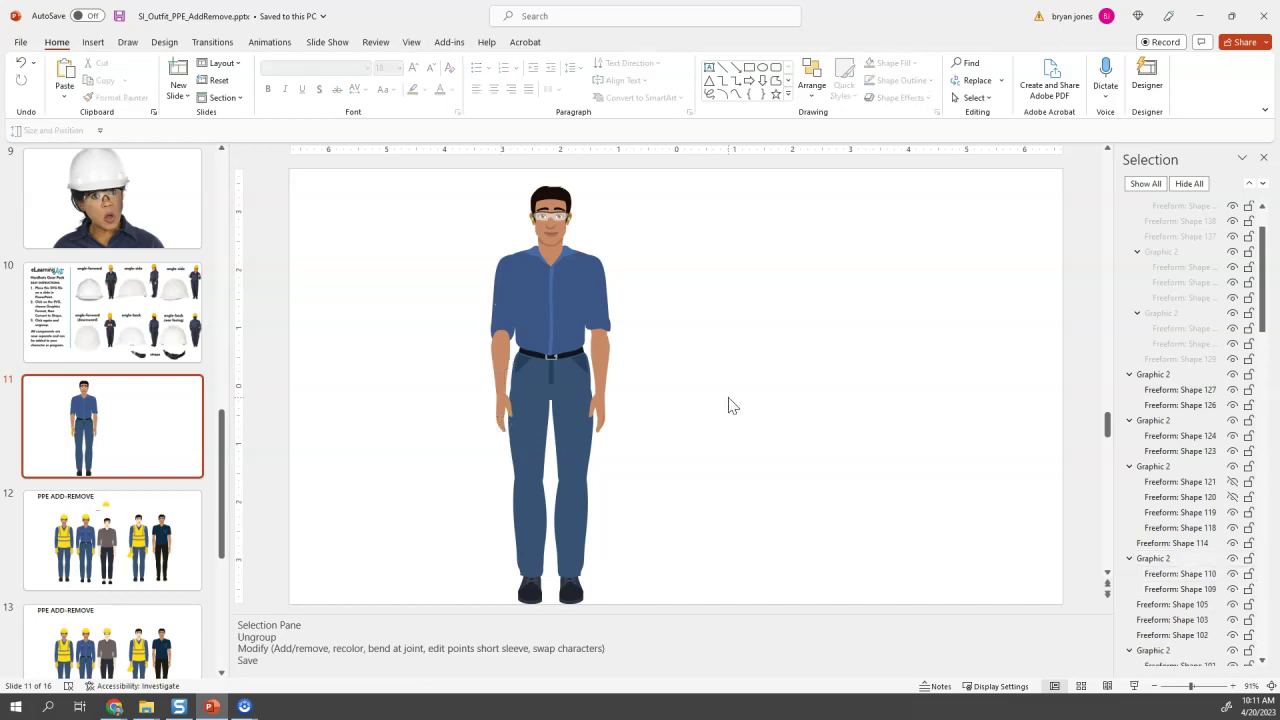
Delete the button placket and the collar from the character's blue shirt.
{"action": "left_click", "coordinate": [552, 292]}
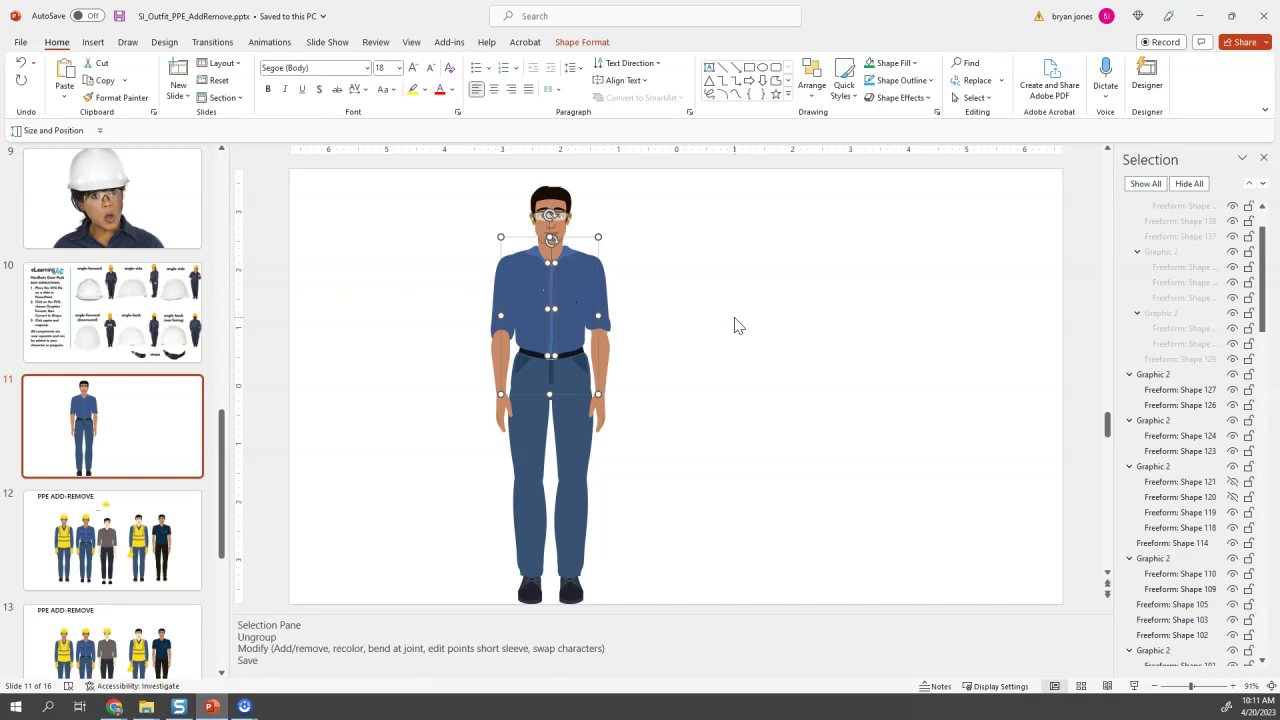
{"action": "left_click", "coordinate": [734, 323]}
{"action": "left_click", "coordinate": [572, 264]}
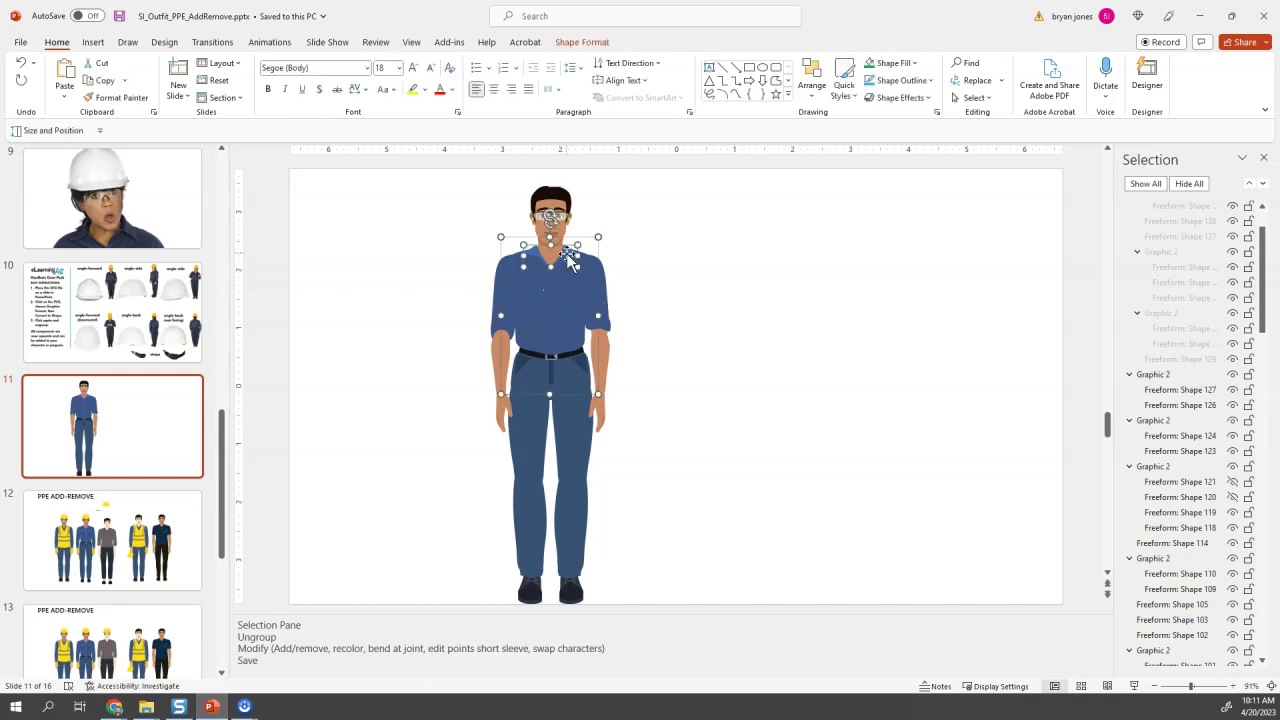
{"action": "left_click", "coordinate": [744, 298]}
Edit the points of the shirt's torso shape and smooth the bottom point of the V-neck into a rounded neckline.
{"action": "left_click", "coordinate": [541, 282]}
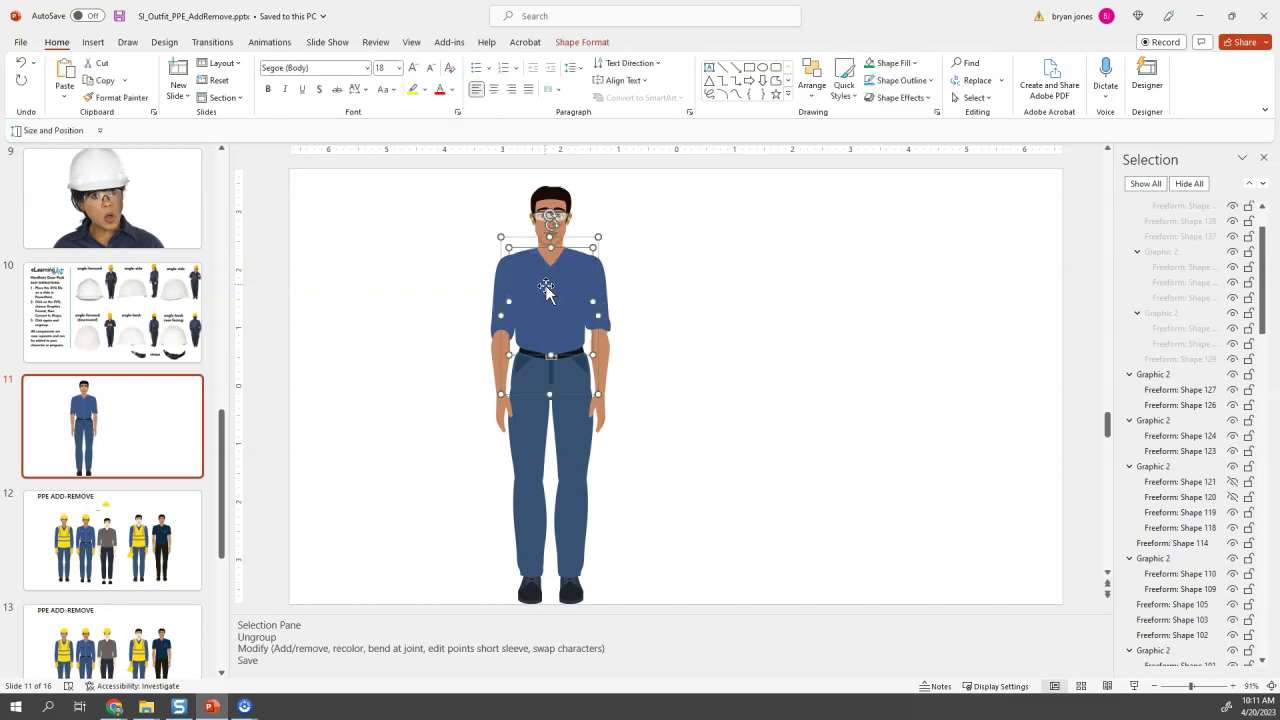
{"action": "left_click", "coordinate": [582, 42]}
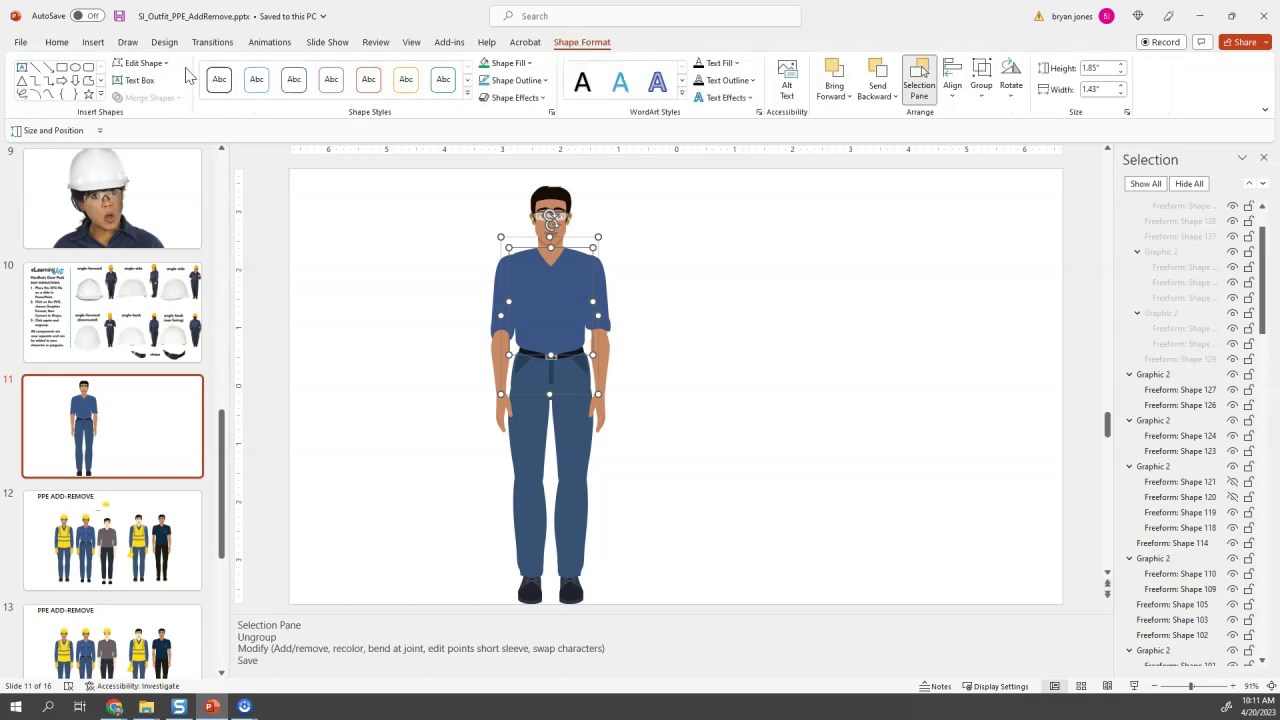
{"action": "left_click", "coordinate": [145, 63]}
{"action": "left_click", "coordinate": [155, 90]}
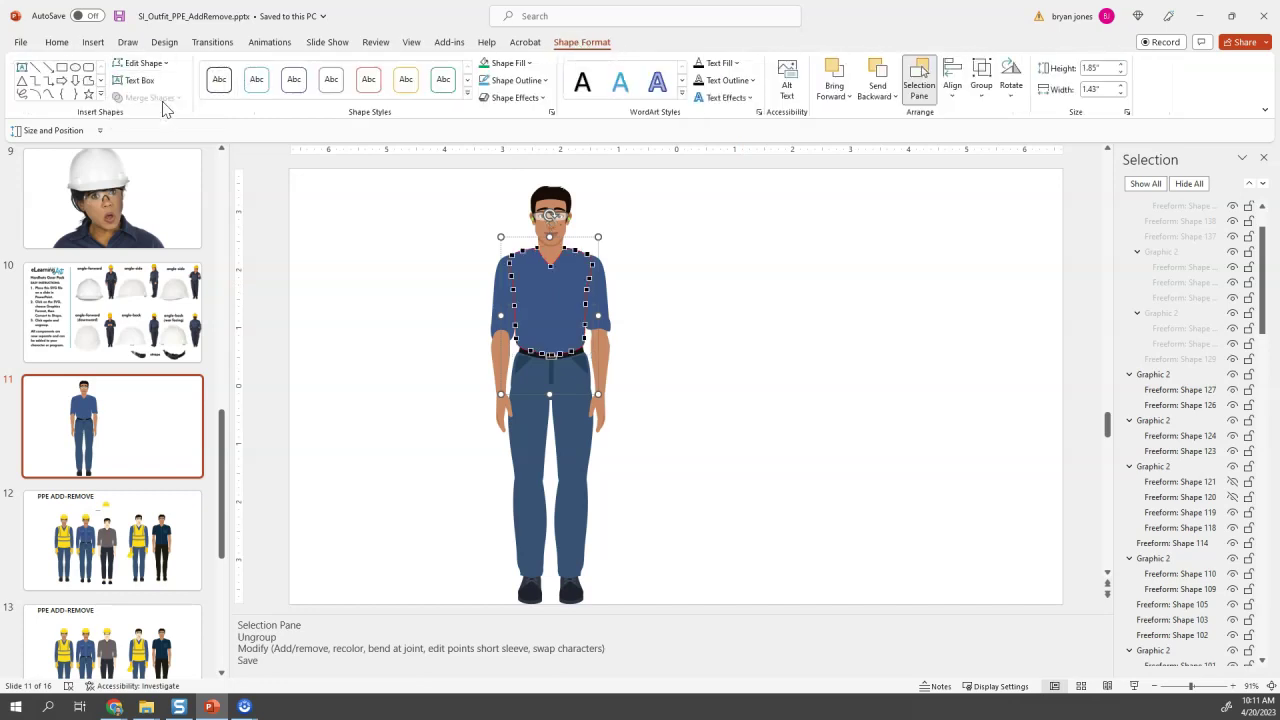
{"action": "right_click", "coordinate": [550, 264]}
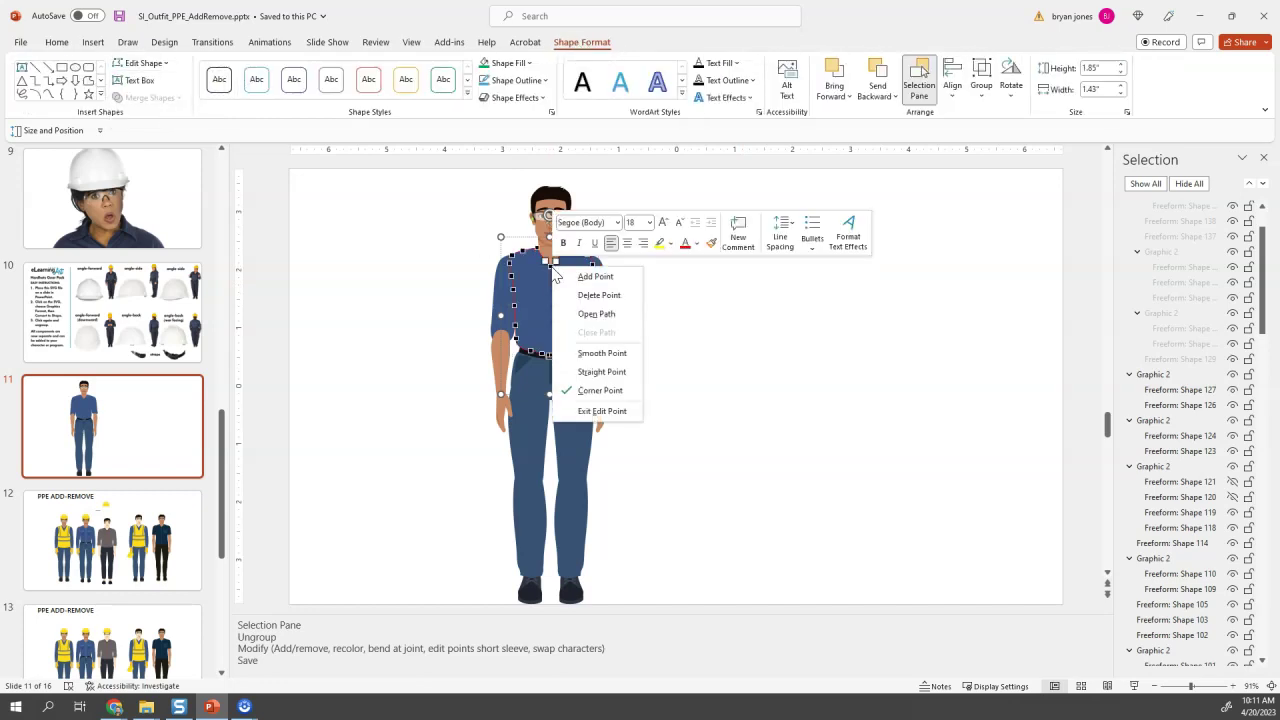
{"action": "left_click", "coordinate": [601, 354]}
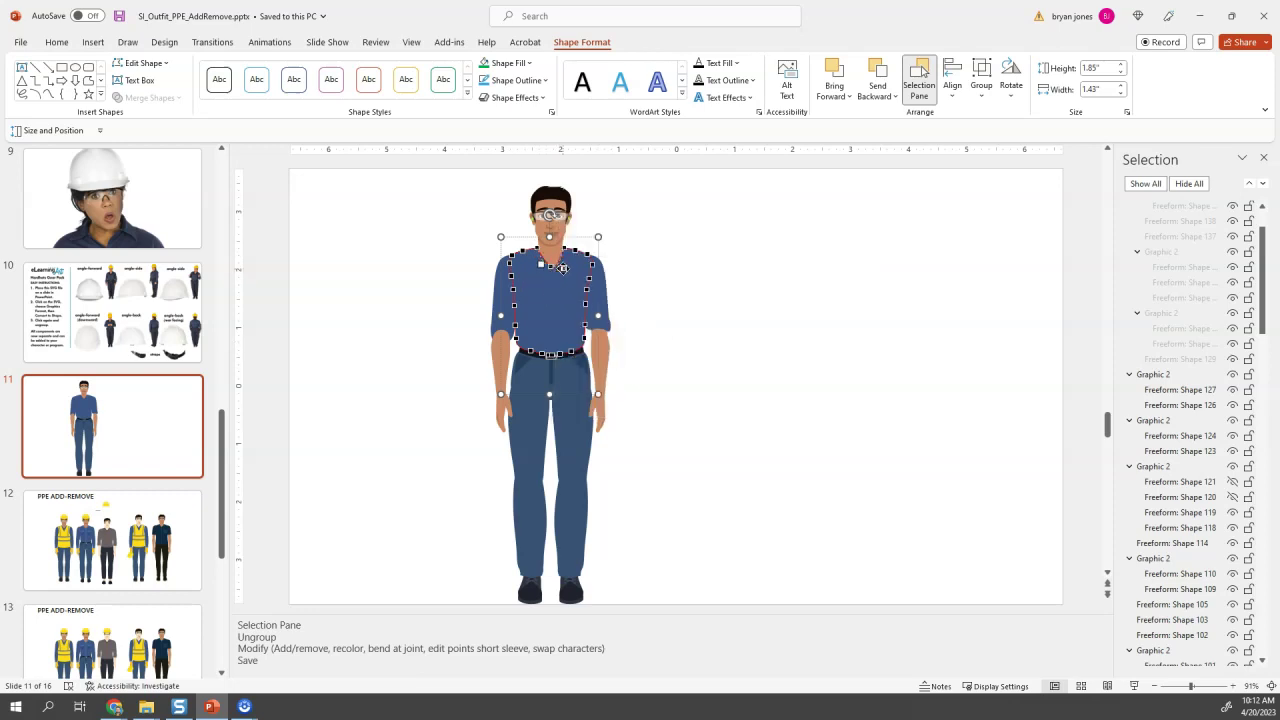
{"action": "left_click", "coordinate": [663, 277]}
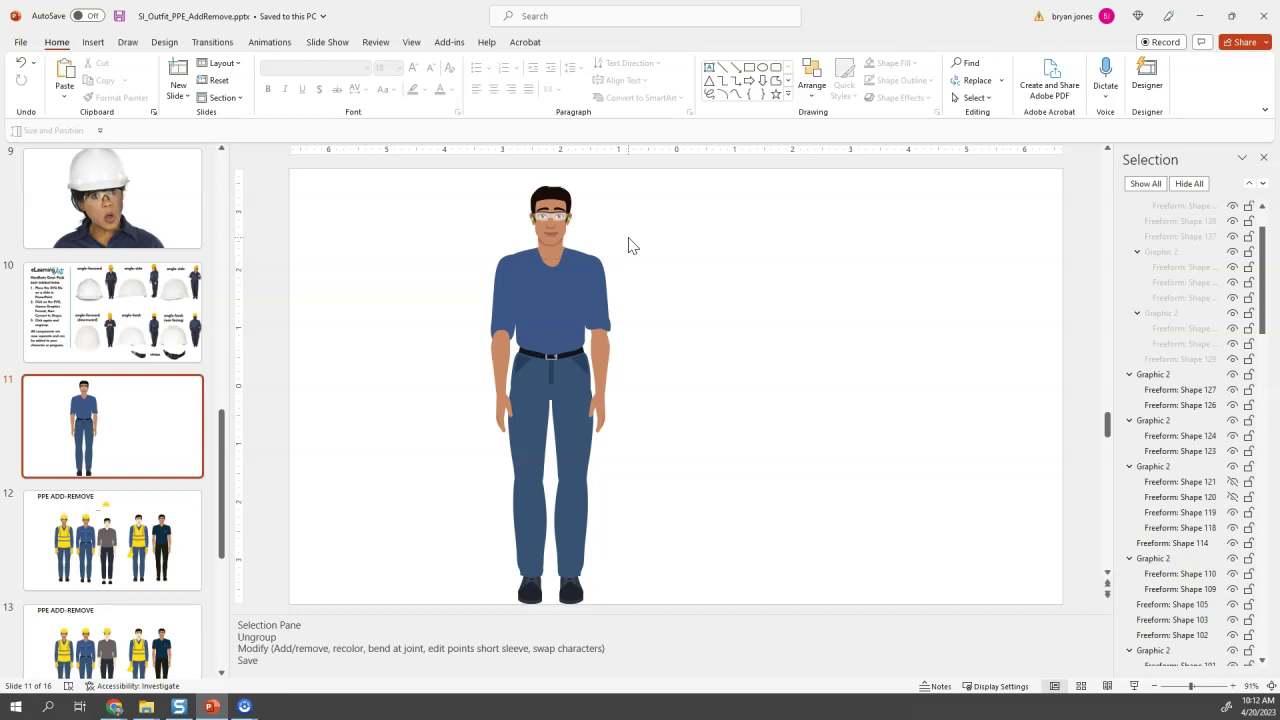
{"action": "left_click", "coordinate": [570, 220]}
{"action": "left_click", "coordinate": [572, 222]}
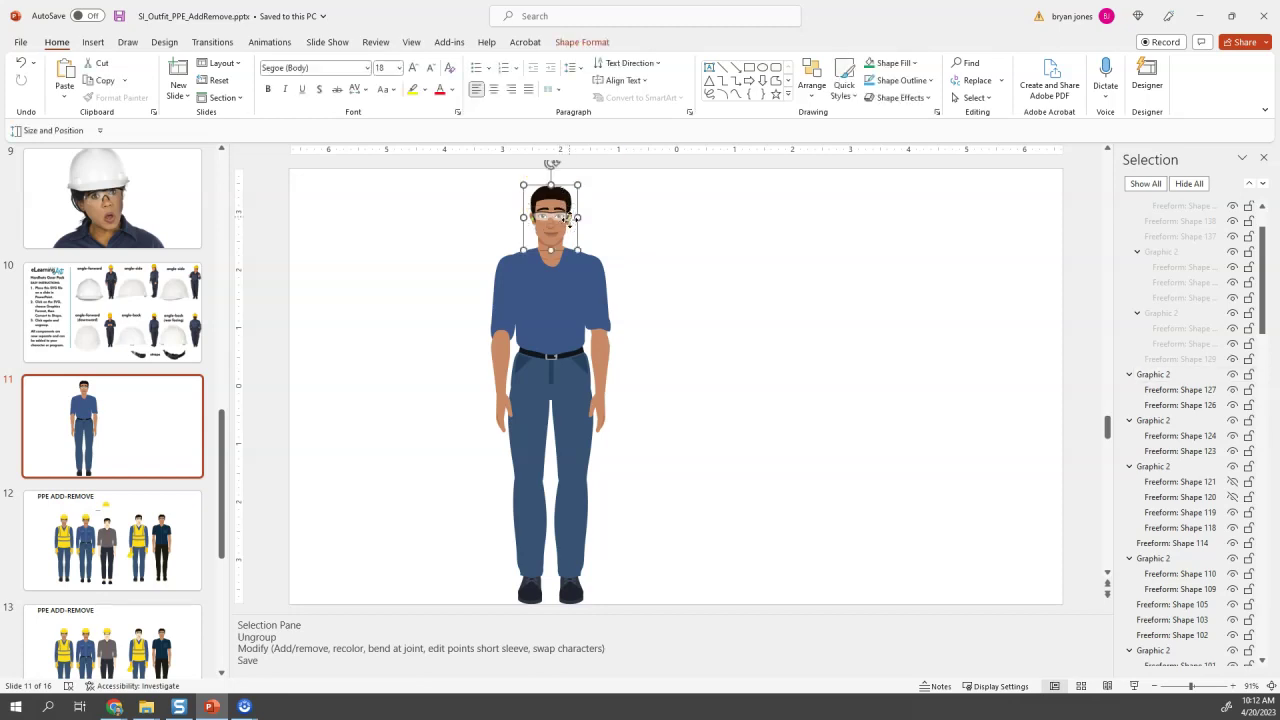
{"action": "left_click", "coordinate": [620, 231]}
{"action": "left_click", "coordinate": [569, 221]}
{"action": "left_click", "coordinate": [606, 234]}
{"action": "left_click", "coordinate": [605, 234]}
{"action": "left_click", "coordinate": [667, 272]}
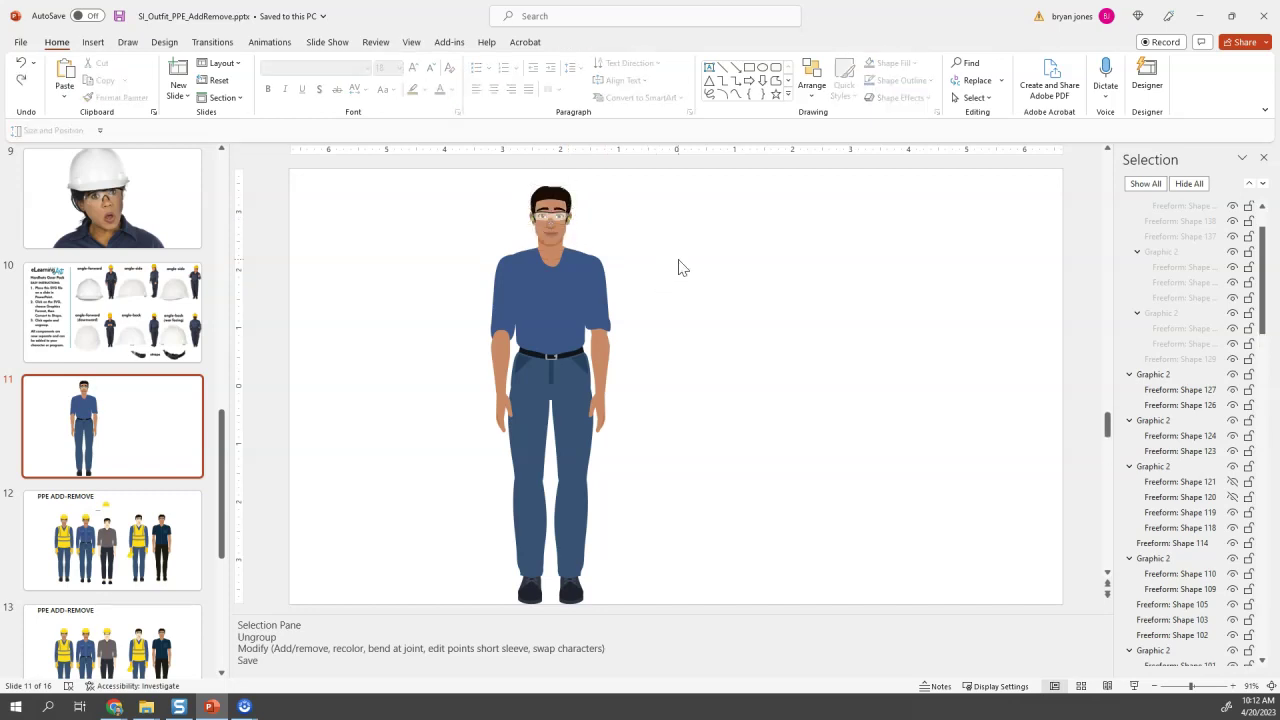
Delete the green earplugs from both of the character's ears.
{"action": "scroll", "coordinate": [676, 281], "scroll_direction": "up", "scroll_amount": 3}
{"action": "scroll", "coordinate": [677, 278], "scroll_direction": "up", "scroll_amount": 2}
{"action": "scroll", "coordinate": [543, 329], "scroll_direction": "up", "scroll_amount": 4}
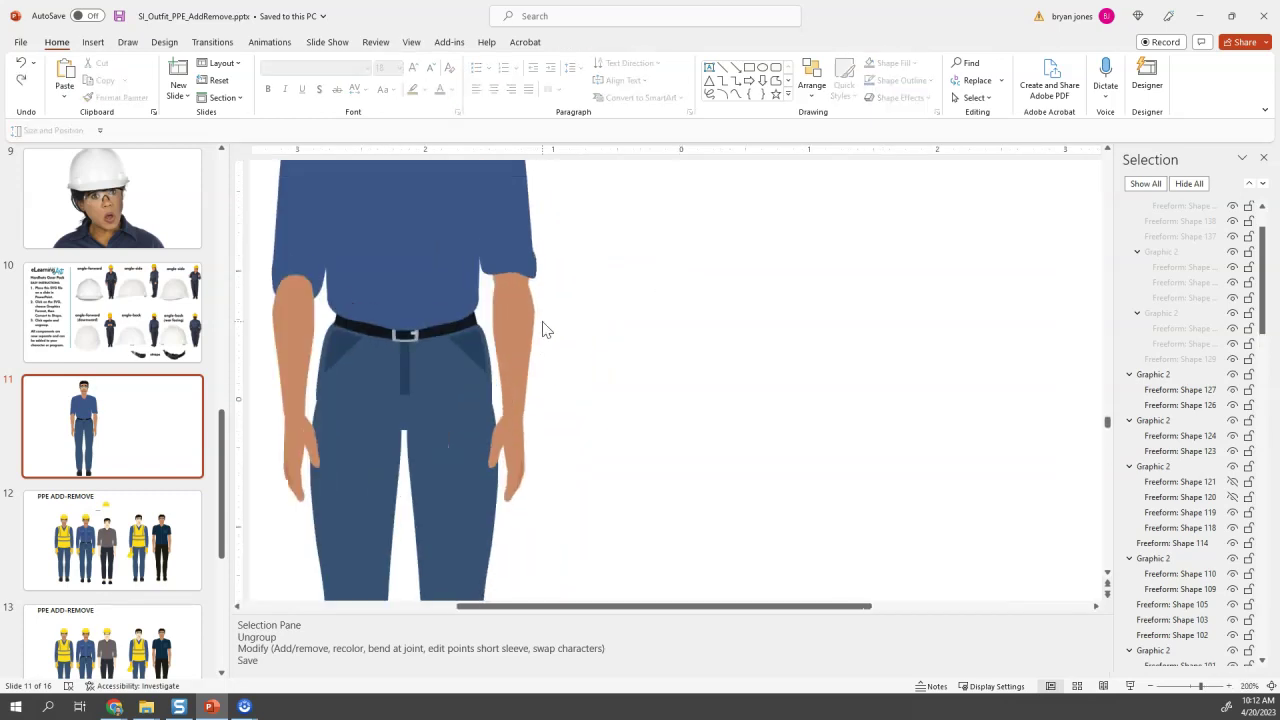
{"action": "scroll", "coordinate": [543, 329], "scroll_direction": "up", "scroll_amount": 3}
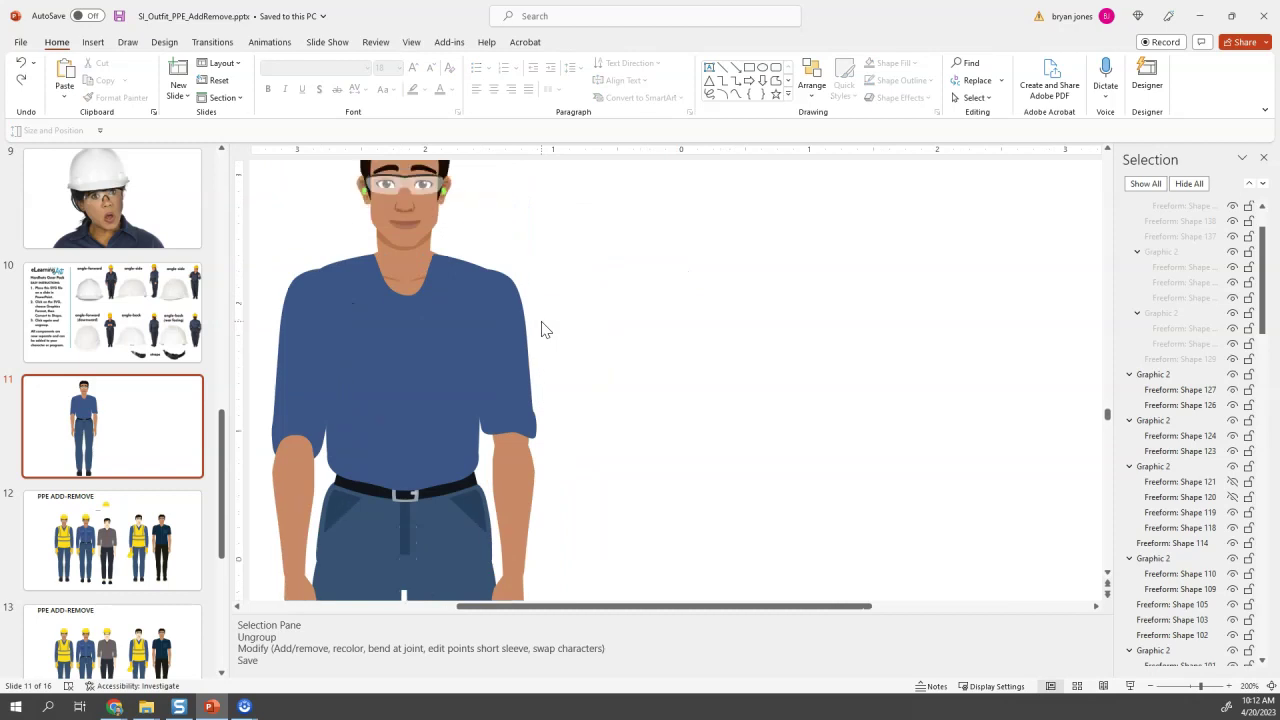
{"action": "left_click", "coordinate": [444, 219]}
{"action": "left_click", "coordinate": [444, 224]}
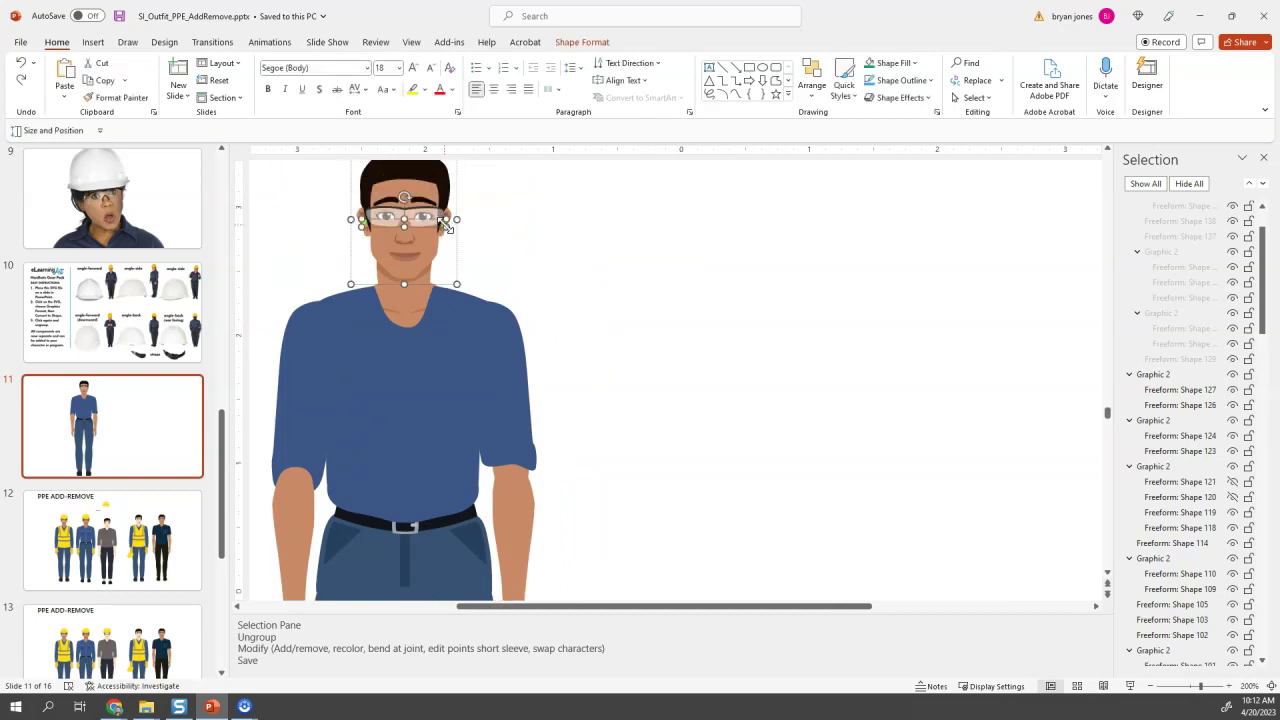
{"action": "left_click", "coordinate": [543, 277]}
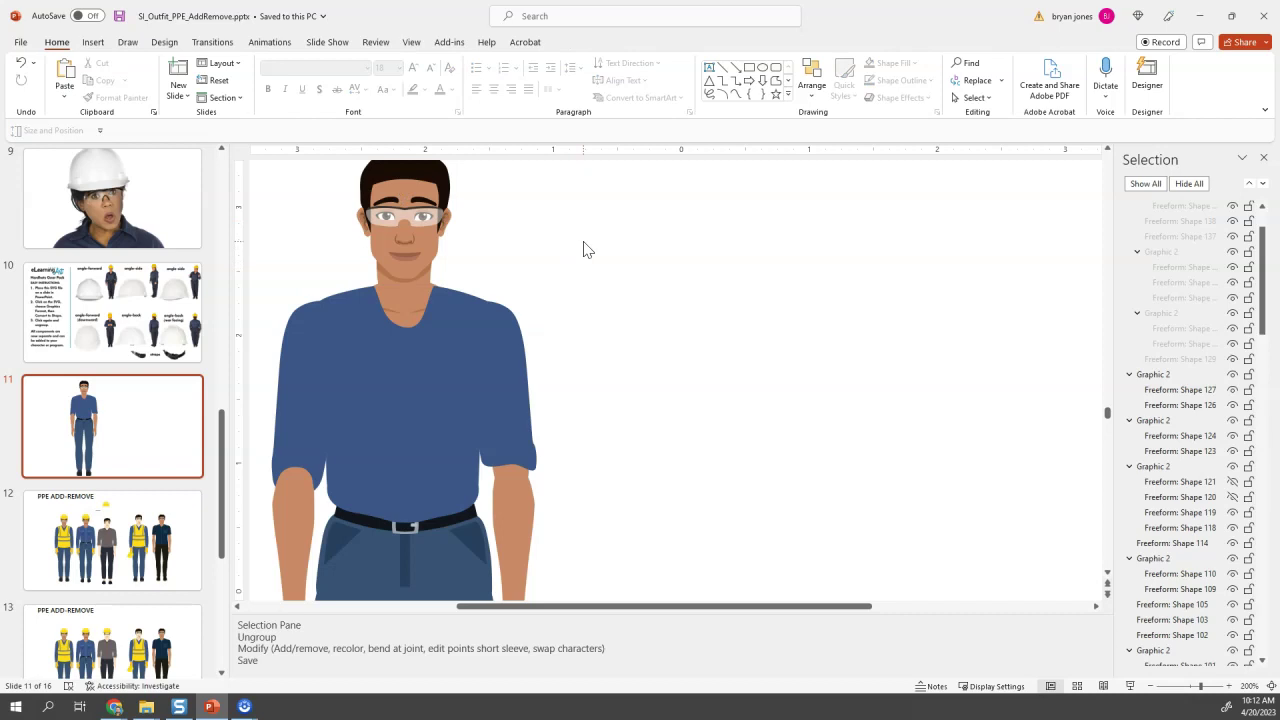
Edit the points of the blue sleeve on the character's right arm, deleting lower-edge points to form a straight short-sleeve hem.
{"action": "scroll", "coordinate": [587, 250], "scroll_direction": "down", "scroll_amount": 5}
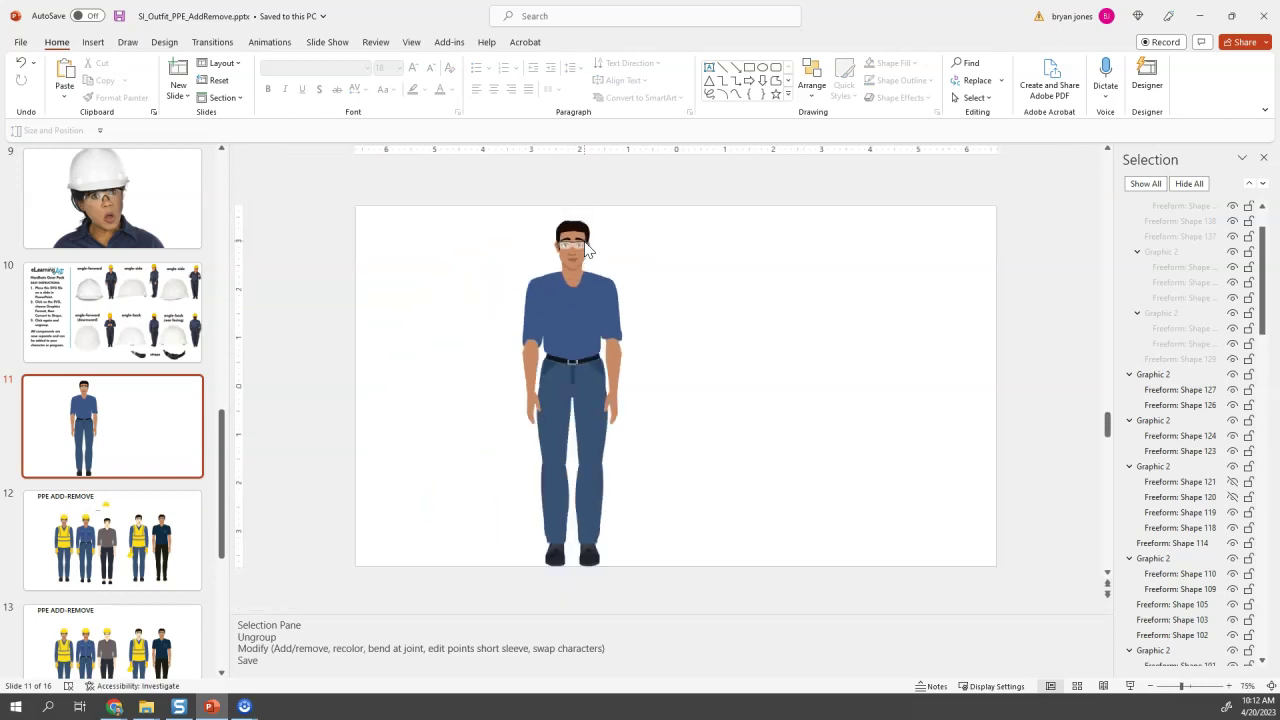
{"action": "left_click", "coordinate": [530, 325]}
{"action": "left_click", "coordinate": [531, 323], "text": "shift"}
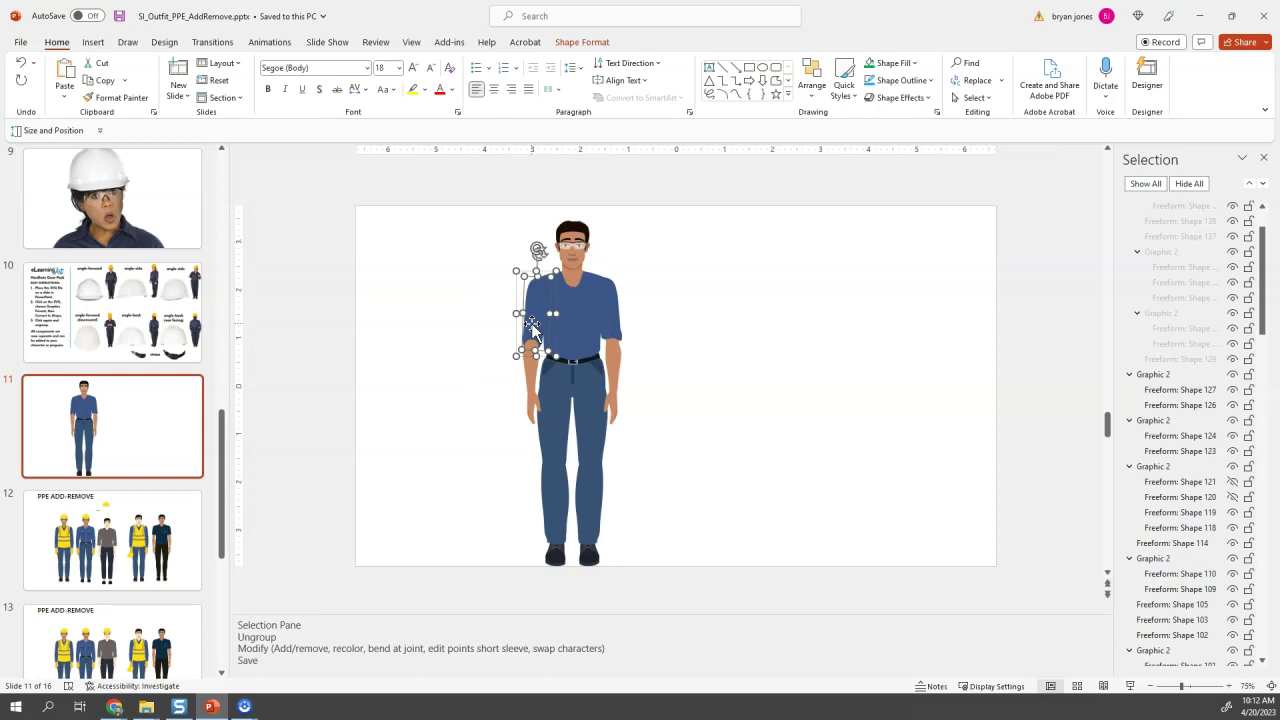
{"action": "left_click", "coordinate": [582, 42]}
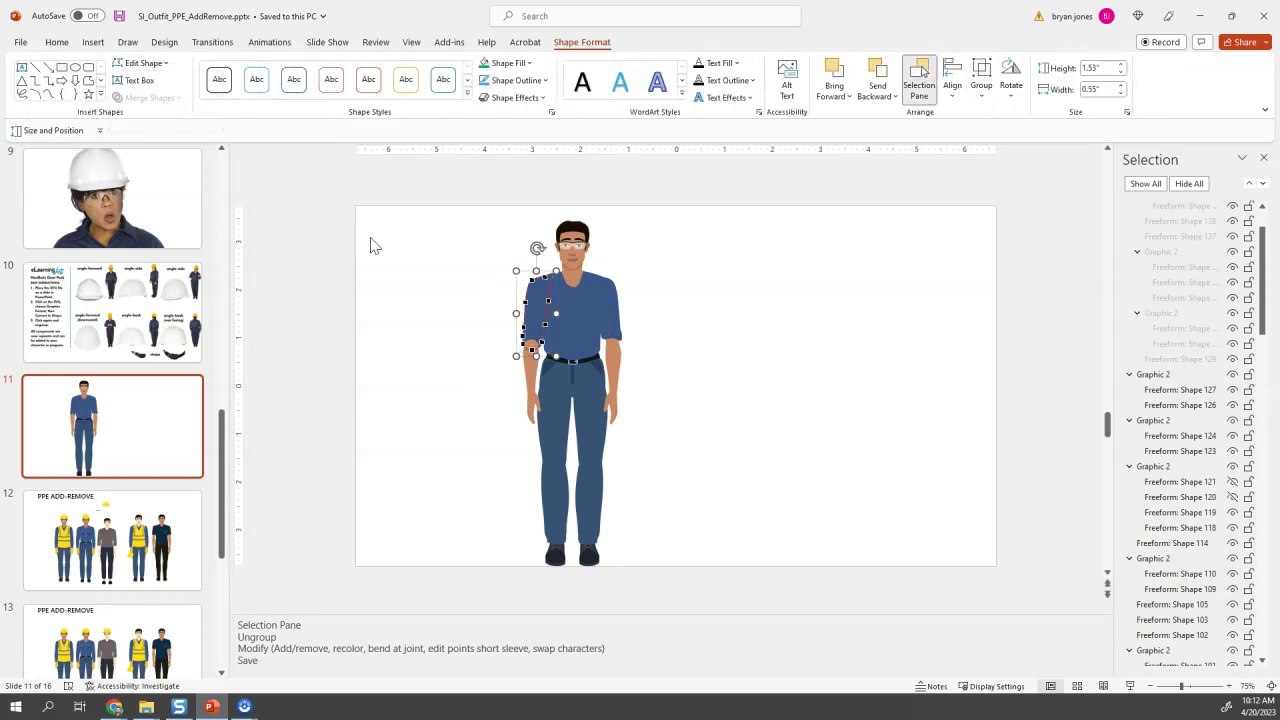
{"action": "right_click", "coordinate": [525, 337]}
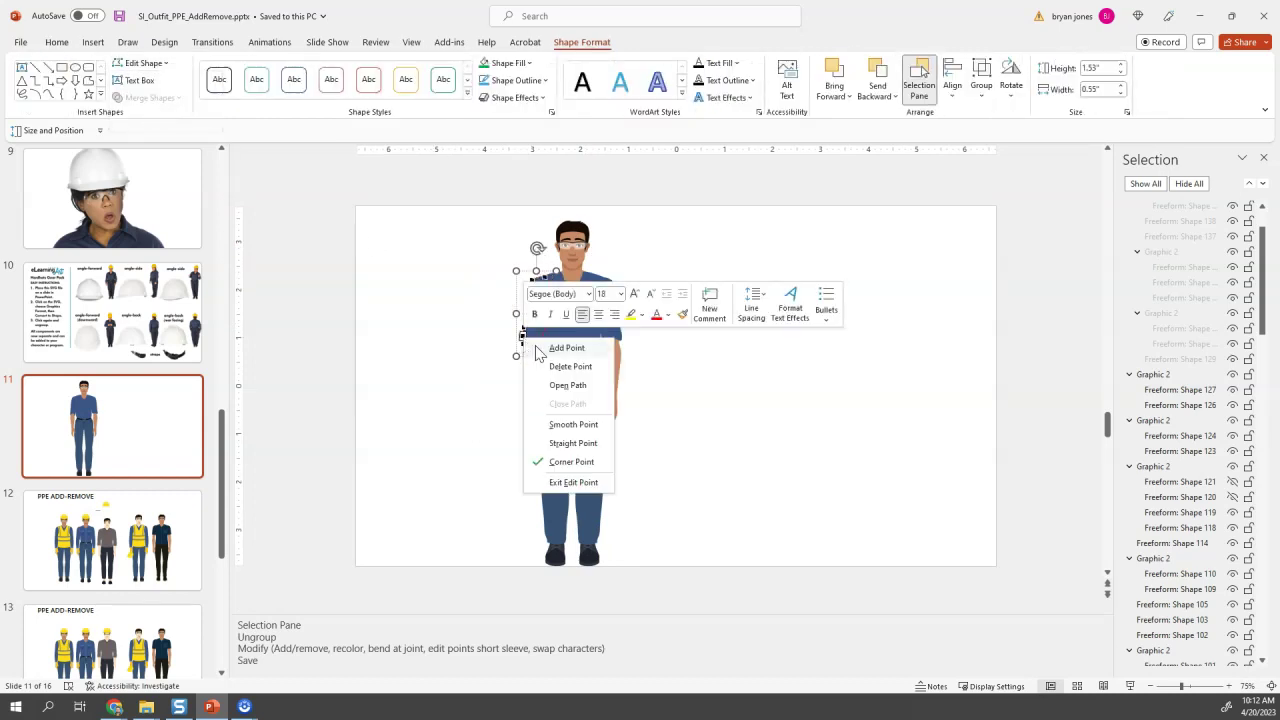
{"action": "left_click", "coordinate": [558, 368]}
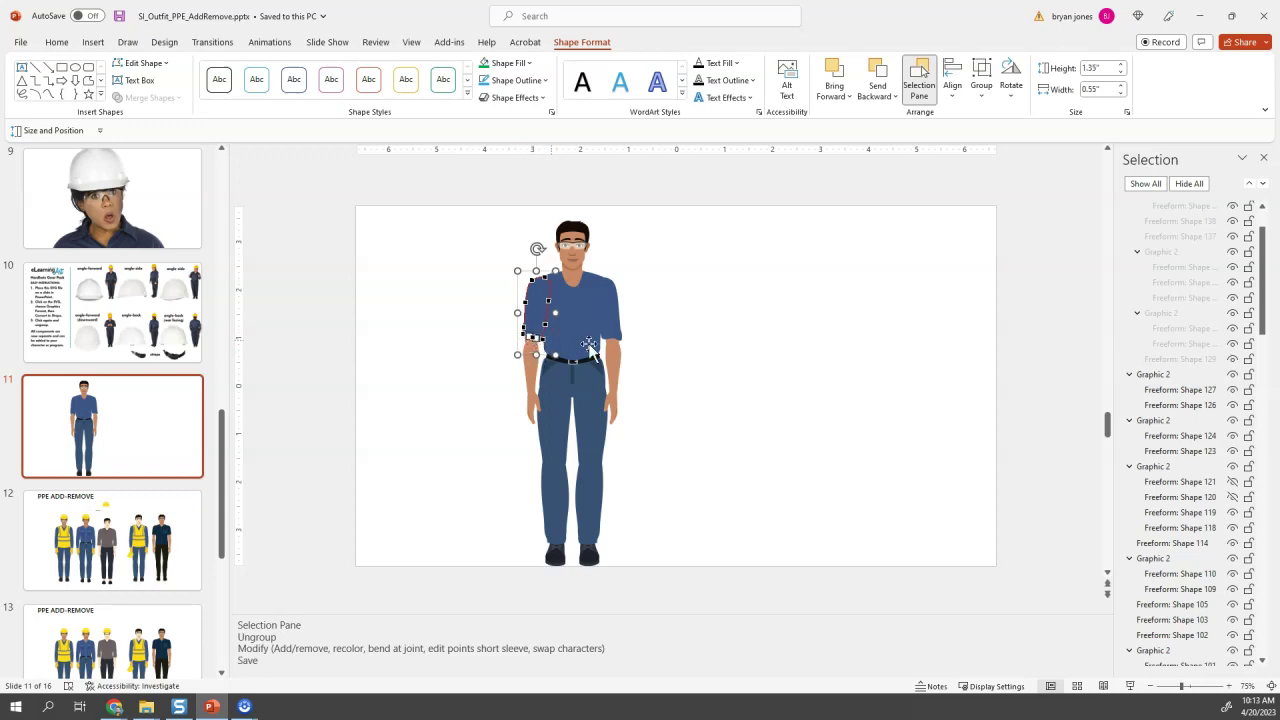
{"action": "left_click", "coordinate": [774, 363]}
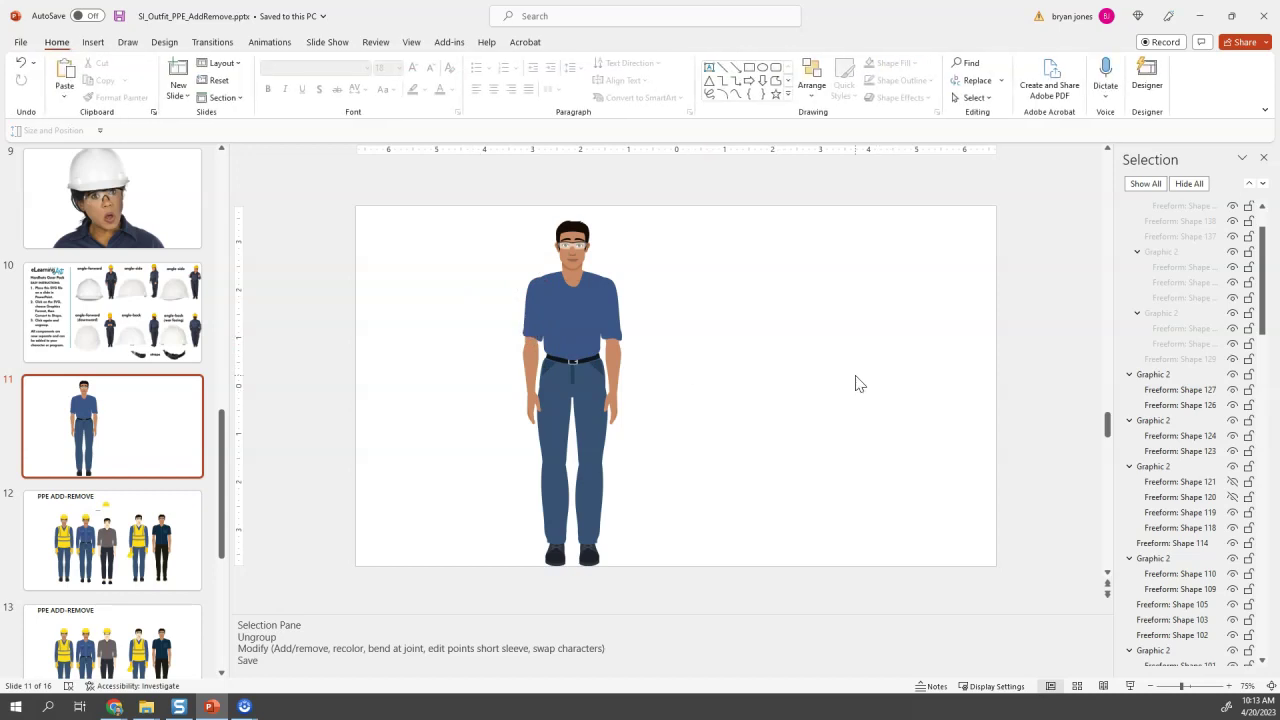
{"action": "left_click", "coordinate": [610, 333]}
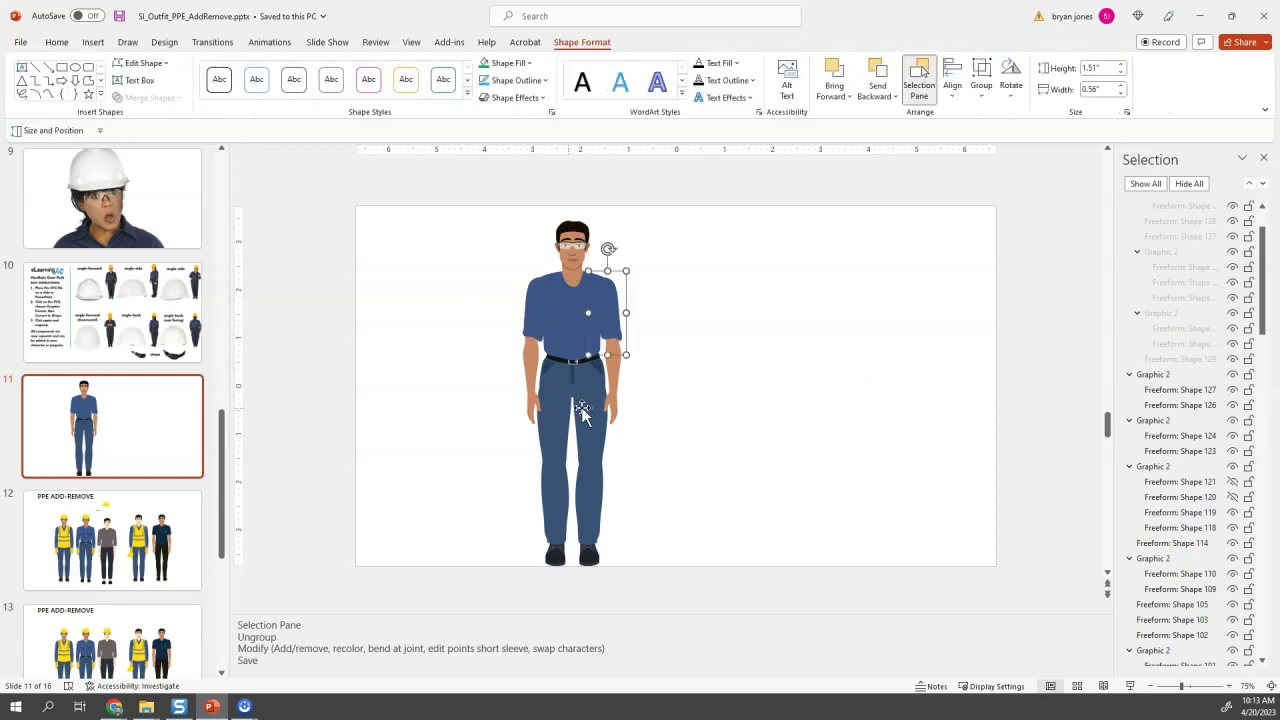
{"action": "left_click", "coordinate": [829, 432]}
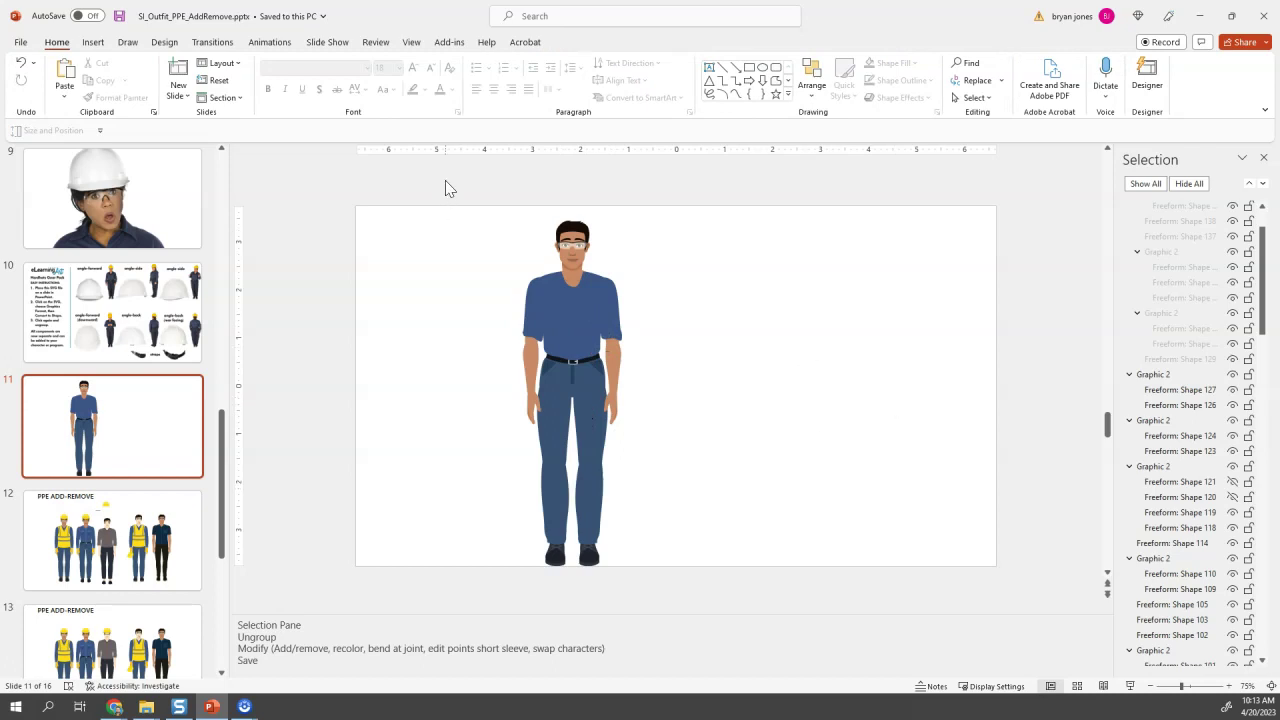
Select all parts of the modified character and group them into one object.
{"action": "left_click_drag", "start_coordinate": [445, 180], "coordinate": [710, 604]}
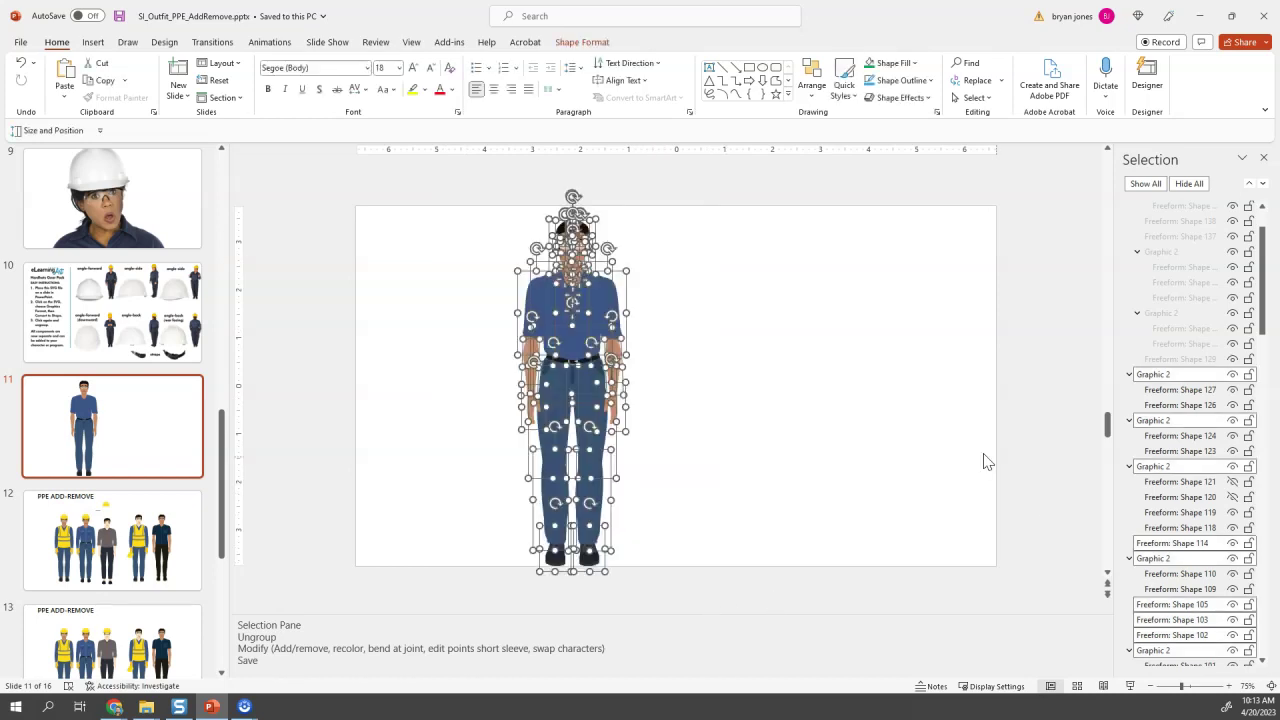
{"action": "right_click", "coordinate": [545, 295]}
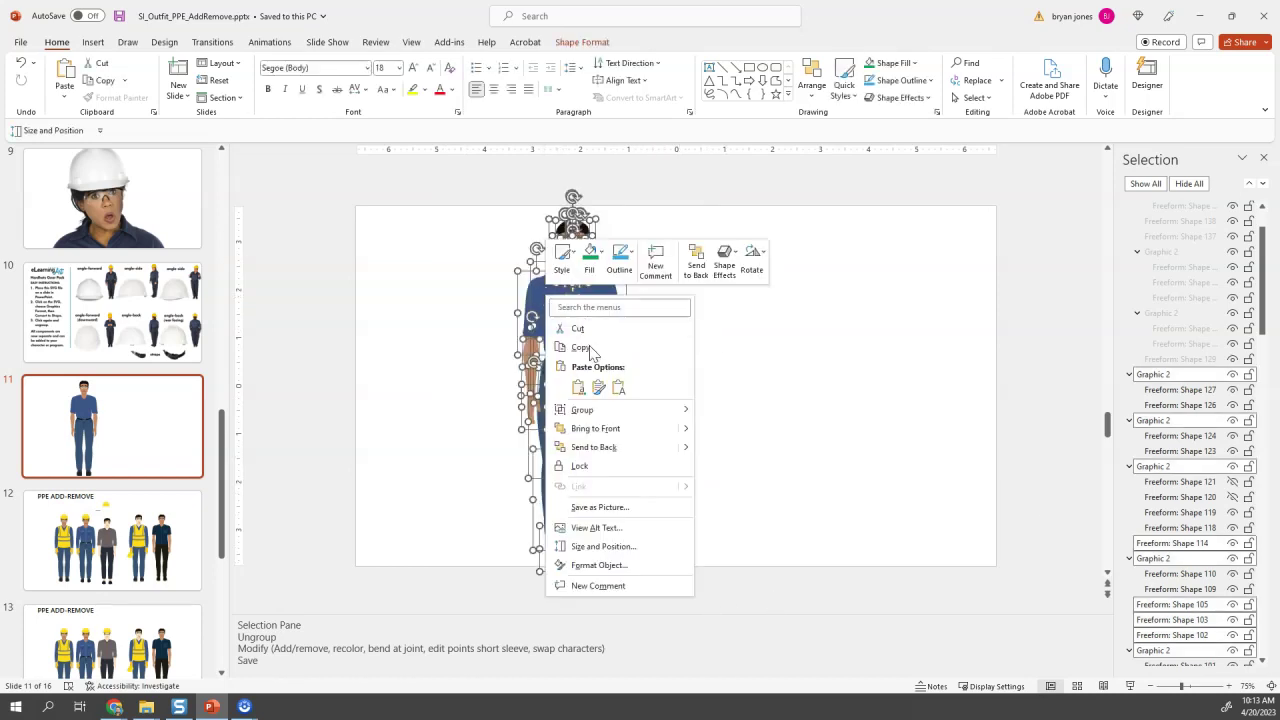
{"action": "mouse_move", "coordinate": [634, 418]}
{"action": "left_click", "coordinate": [737, 414]}
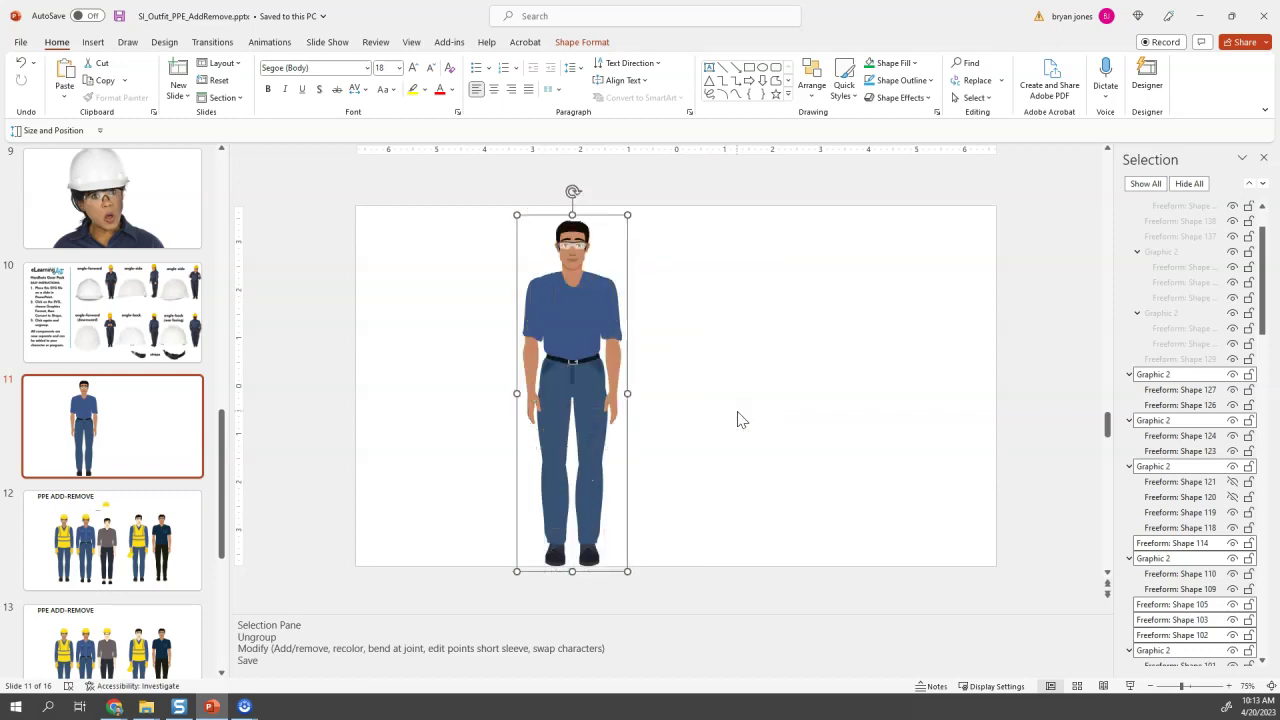
{"action": "left_click", "coordinate": [784, 340]}
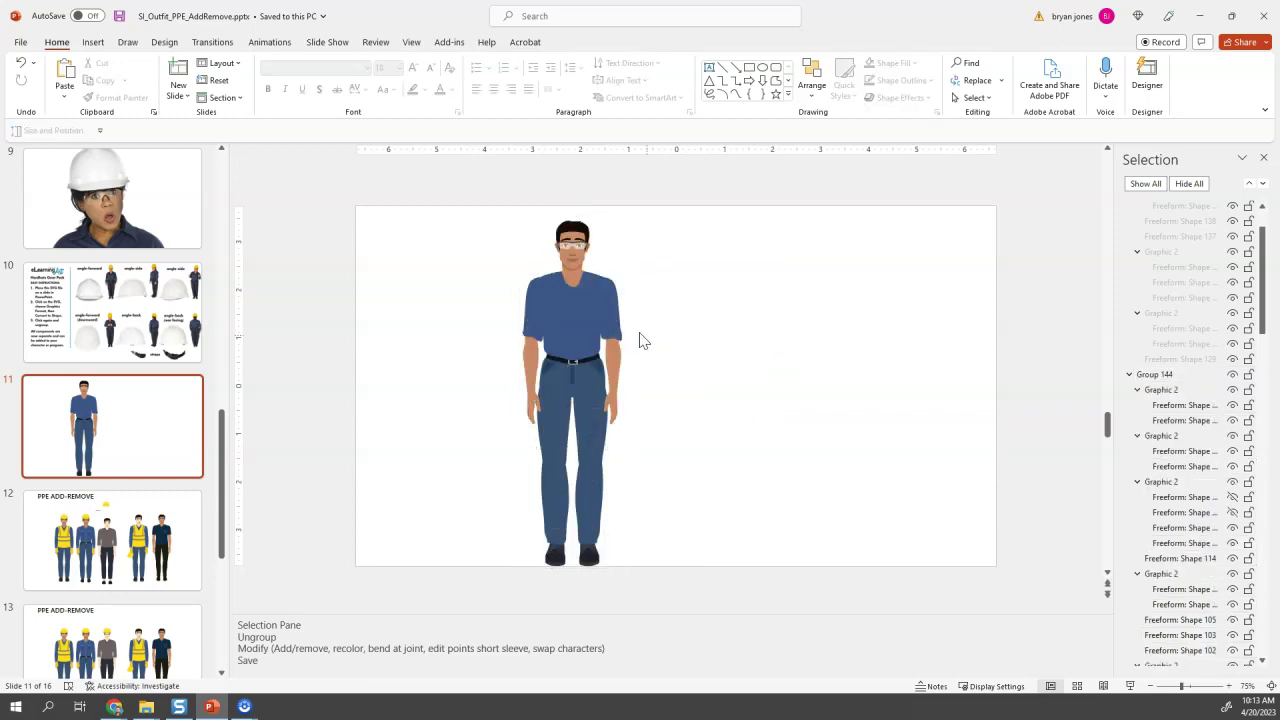
Start saving the grouped character as a picture in the Pictures folder and show the available file types.
{"action": "right_click", "coordinate": [568, 298]}
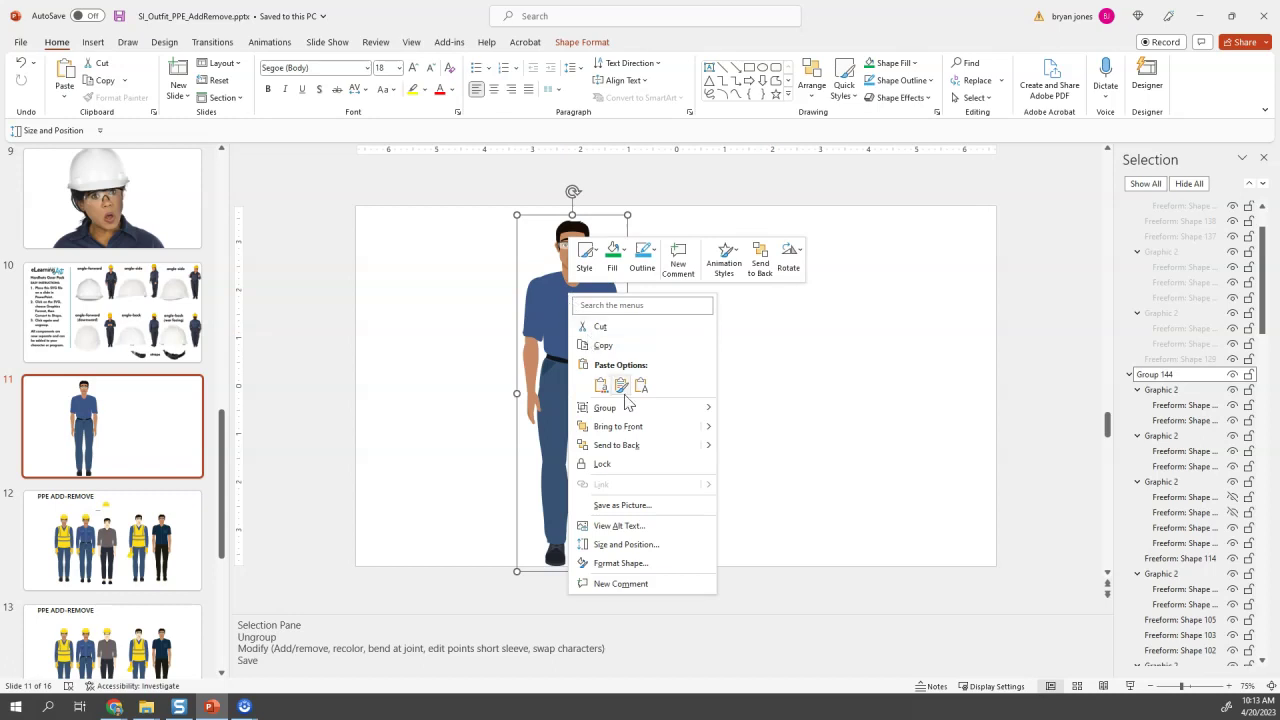
{"action": "left_click", "coordinate": [620, 505]}
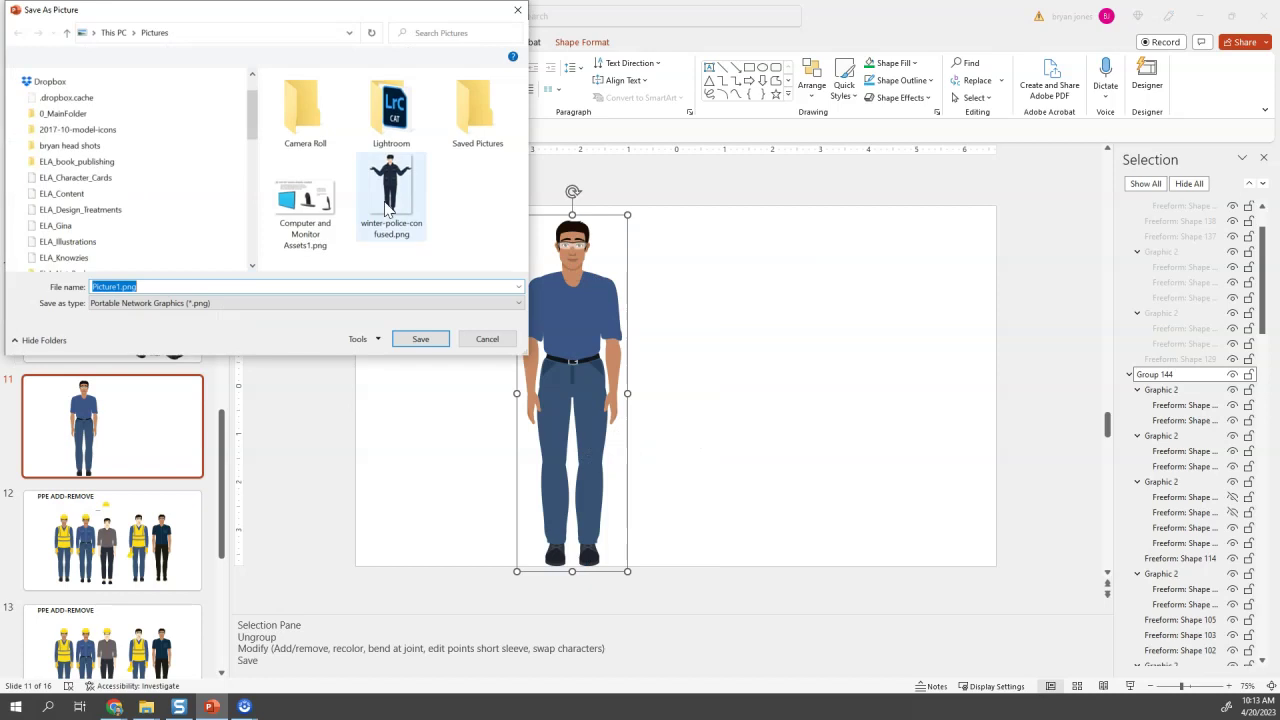
{"action": "left_click", "coordinate": [240, 308]}
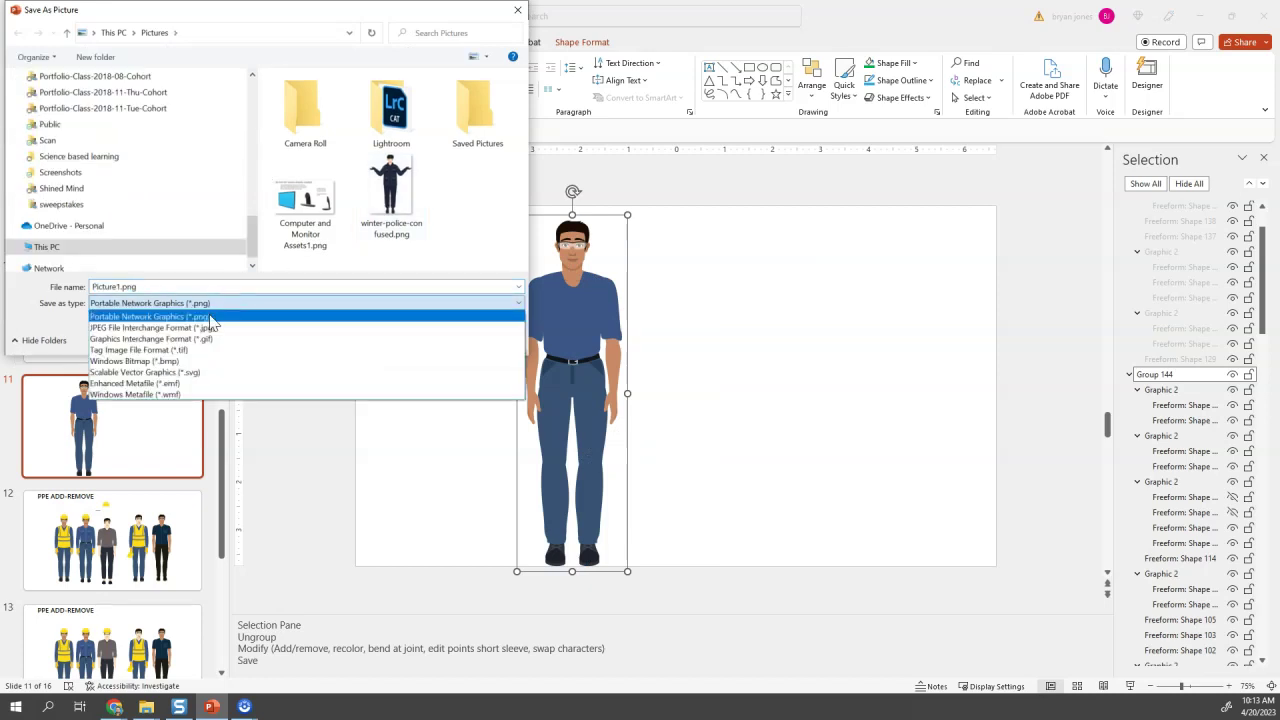